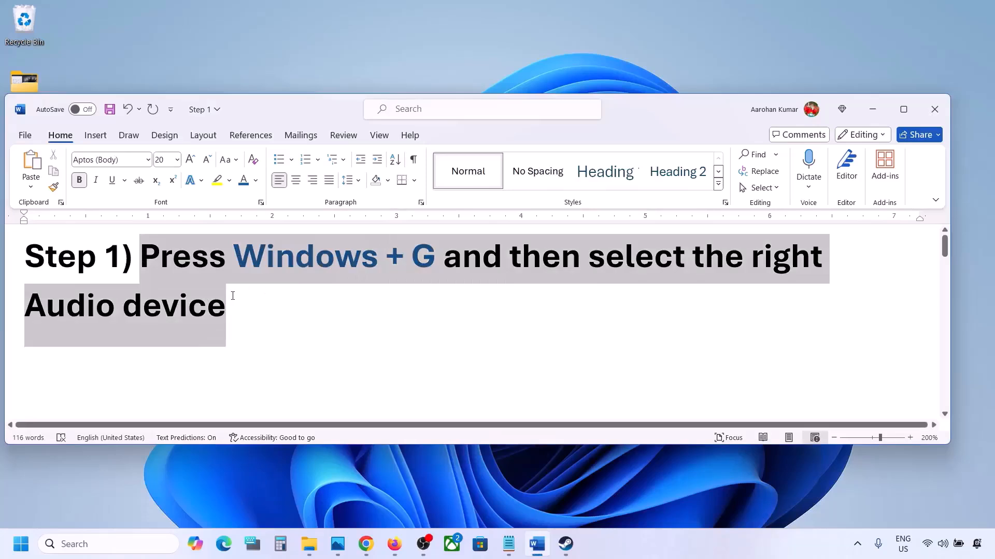
Open the Game Bar's audio controls and set the Windows default output to Speakers (Realtek(R) Audio).
{"action": "left_click", "coordinate": [281, 320]}
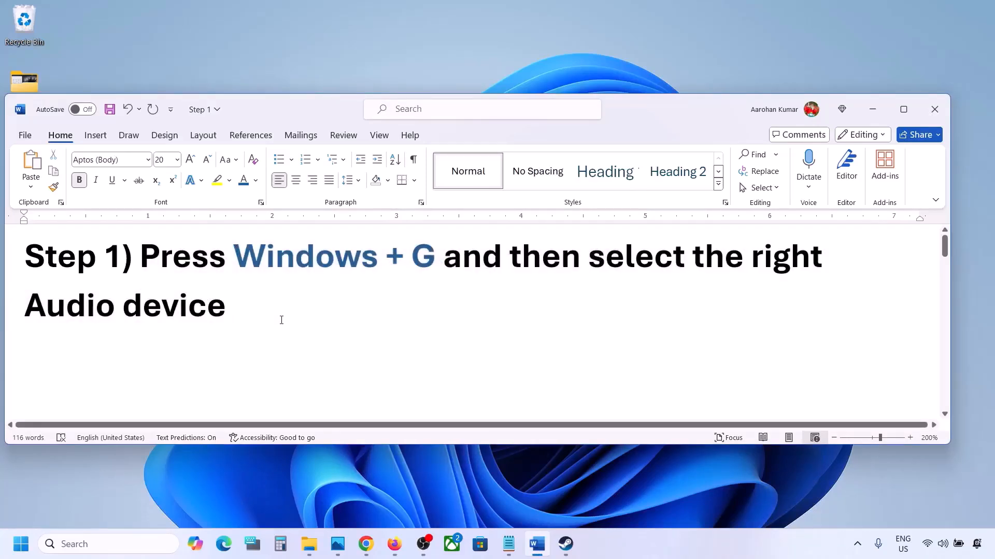
{"action": "key", "text": "super+g"}
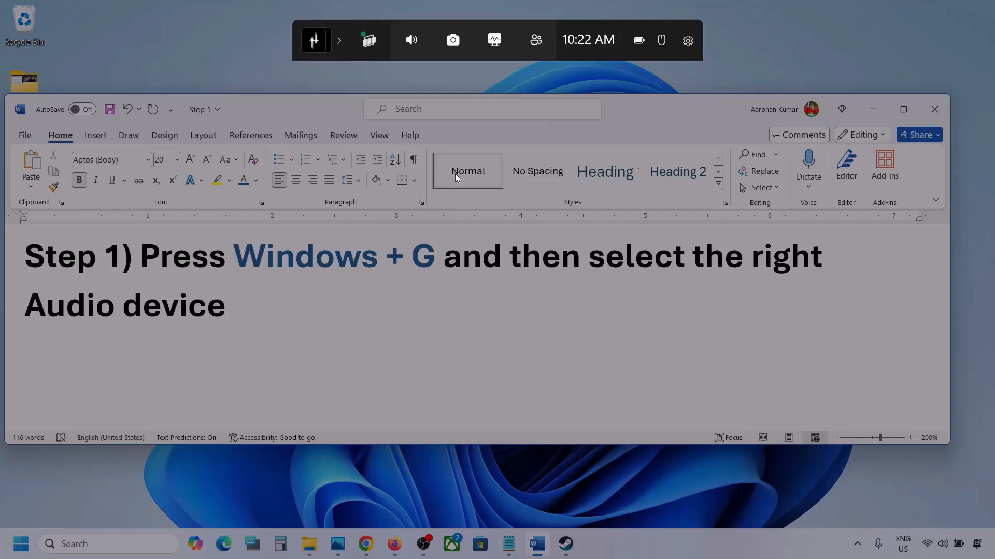
{"action": "left_click", "coordinate": [413, 46]}
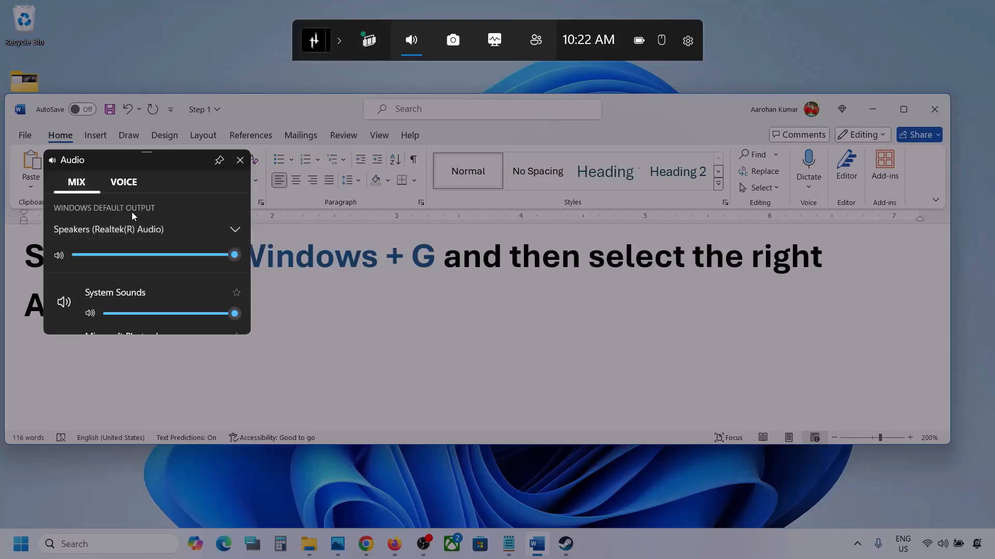
{"action": "left_click", "coordinate": [237, 230]}
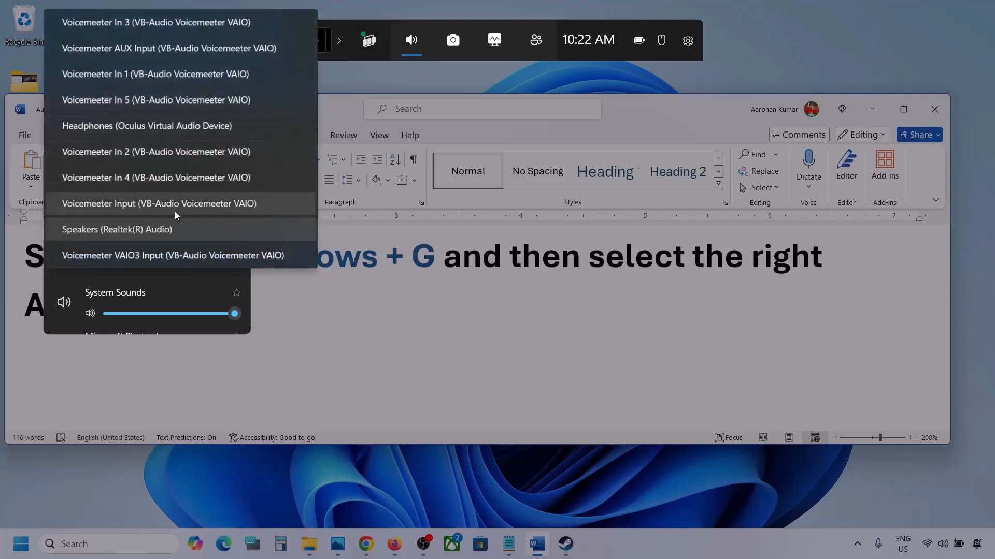
{"action": "left_click", "coordinate": [155, 231]}
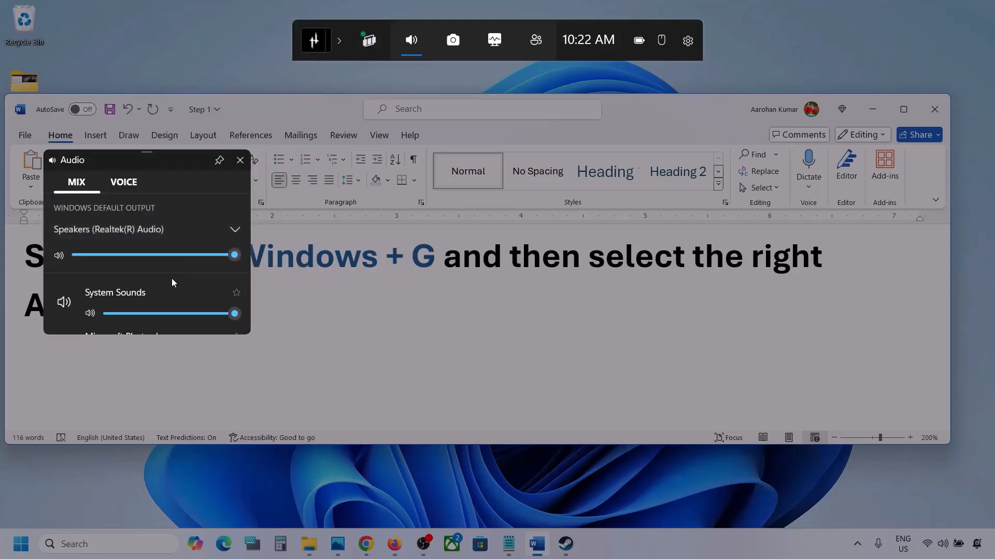
Enlarge the Audio widget, review the per-app volumes and keep the Microsoft Photos Legacy volume at maximum.
{"action": "scroll", "coordinate": [172, 292], "scroll_direction": "down", "scroll_amount": 1}
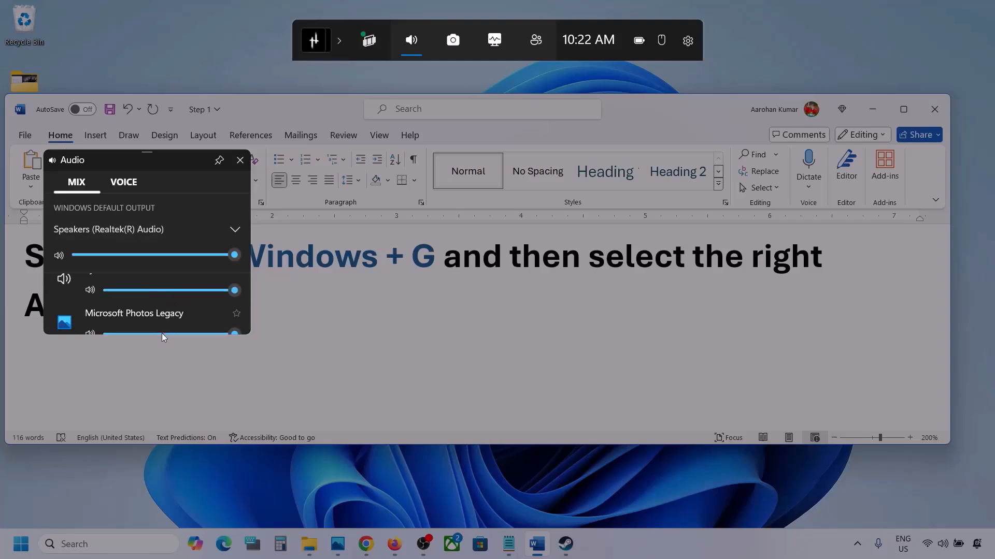
{"action": "left_click_drag", "start_coordinate": [161, 338], "coordinate": [167, 458]}
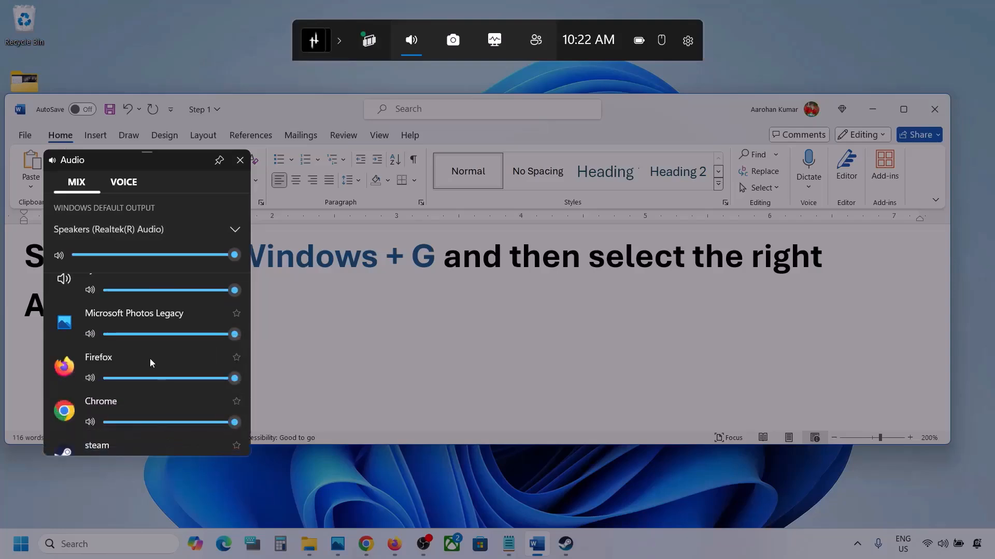
{"action": "scroll", "coordinate": [150, 359], "scroll_direction": "up", "scroll_amount": 1}
{"action": "scroll", "coordinate": [150, 358], "scroll_direction": "down", "scroll_amount": 1}
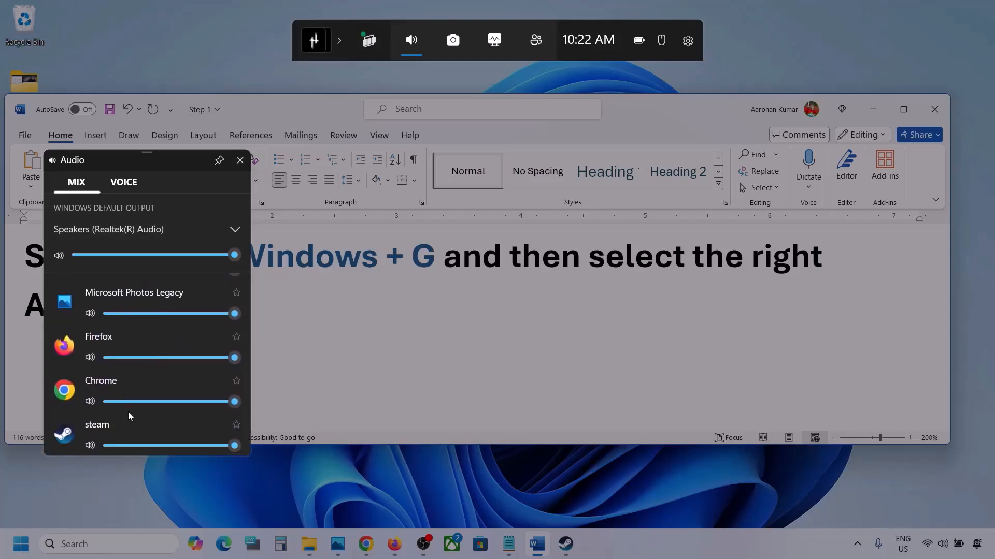
{"action": "scroll", "coordinate": [125, 388], "scroll_direction": "up", "scroll_amount": 1}
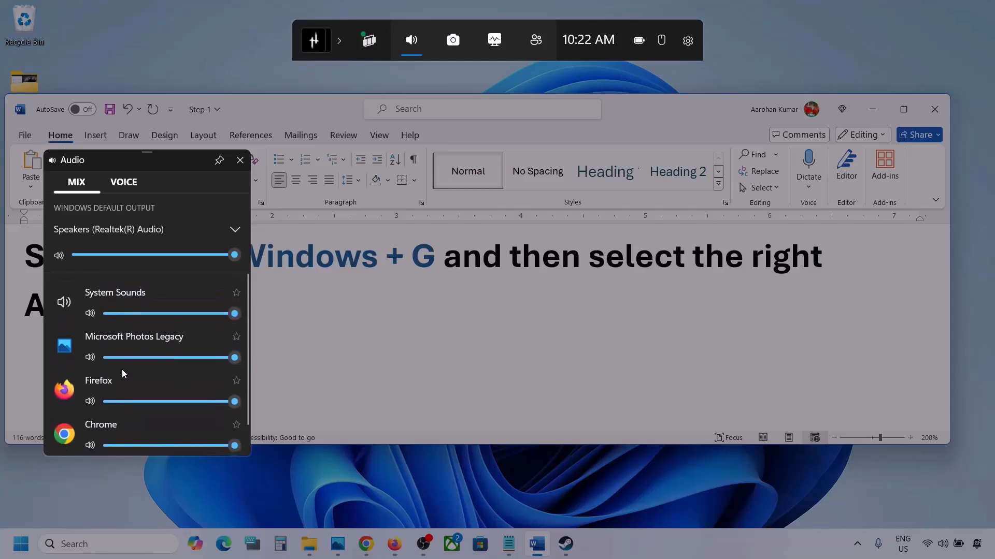
{"action": "mouse_move", "coordinate": [235, 356]}
{"action": "left_mouse_down"}
{"action": "mouse_move", "coordinate": [157, 362]}
{"action": "mouse_move", "coordinate": [247, 356]}
{"action": "left_mouse_up"}
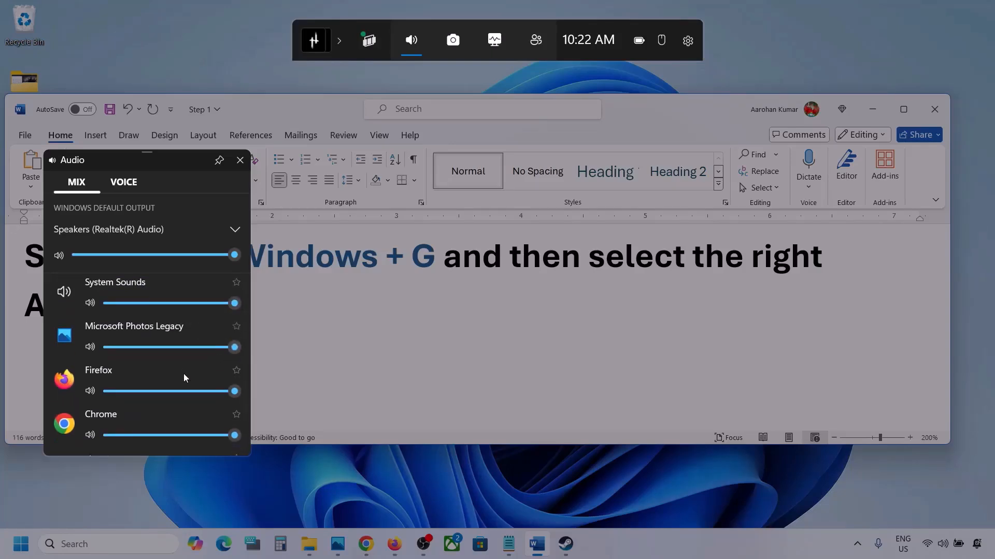
{"action": "scroll", "coordinate": [183, 374], "scroll_direction": "down", "scroll_amount": 1}
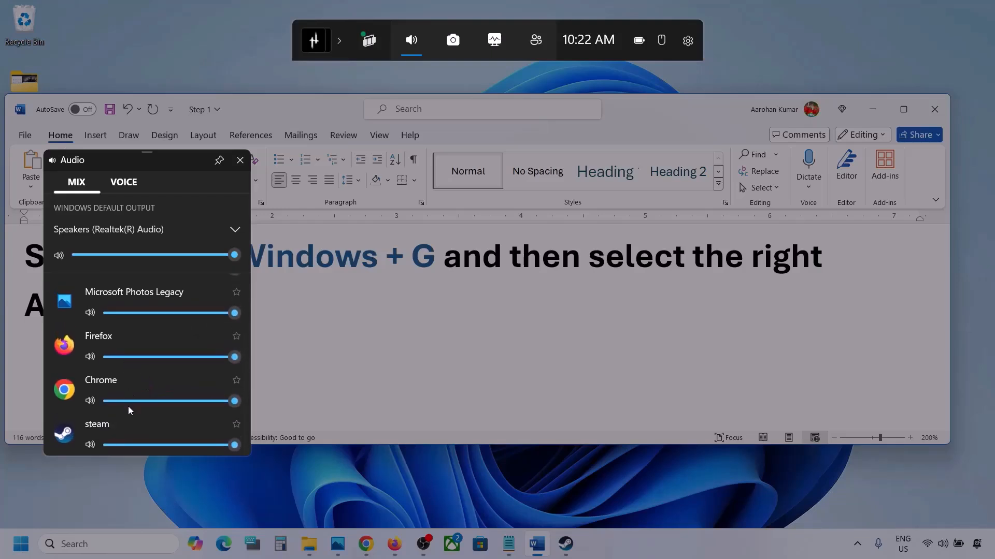
{"action": "scroll", "coordinate": [129, 406], "scroll_direction": "up", "scroll_amount": 1}
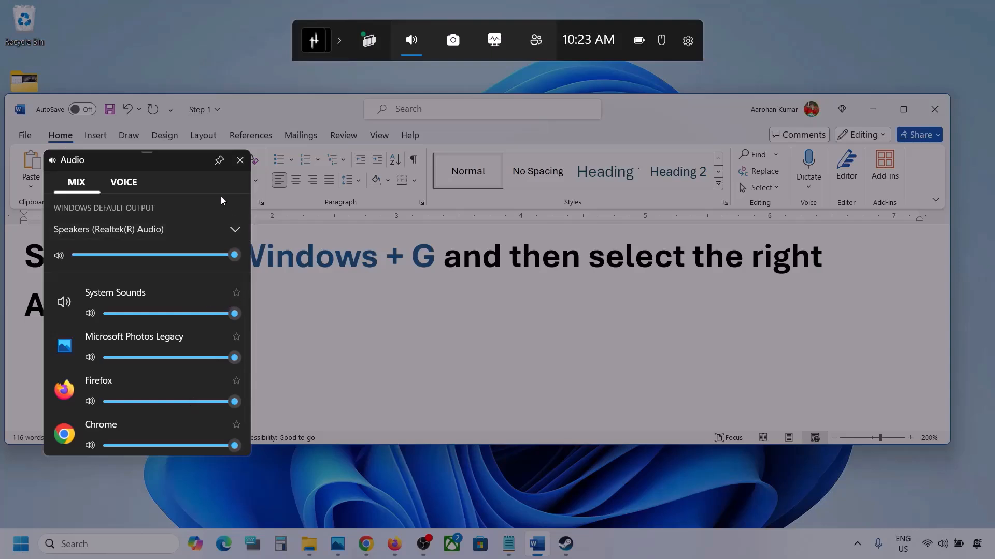
Set the Windows default voice input to Microphone Array (Intel® Smart Sound Technology for Digital Microphones).
{"action": "left_click", "coordinate": [123, 182]}
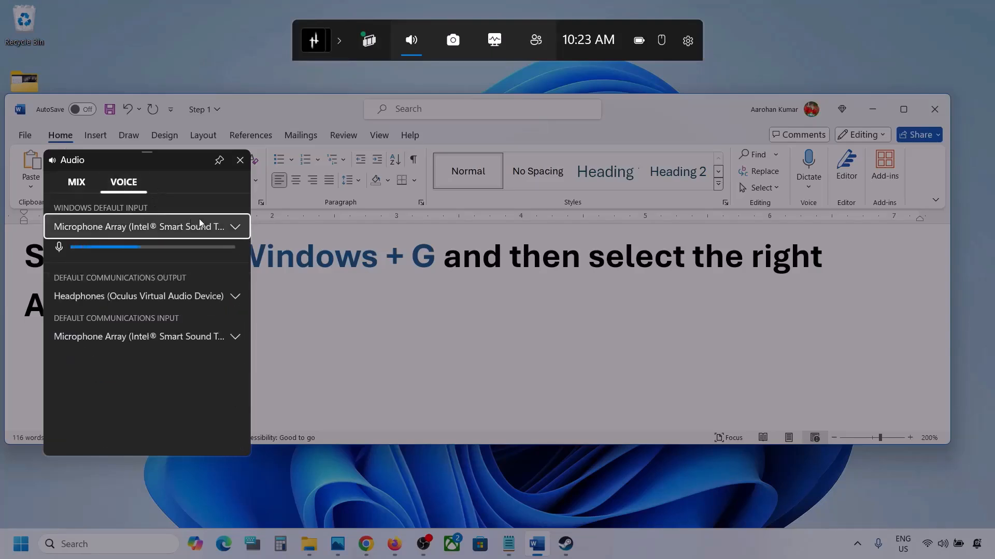
{"action": "left_click", "coordinate": [236, 227]}
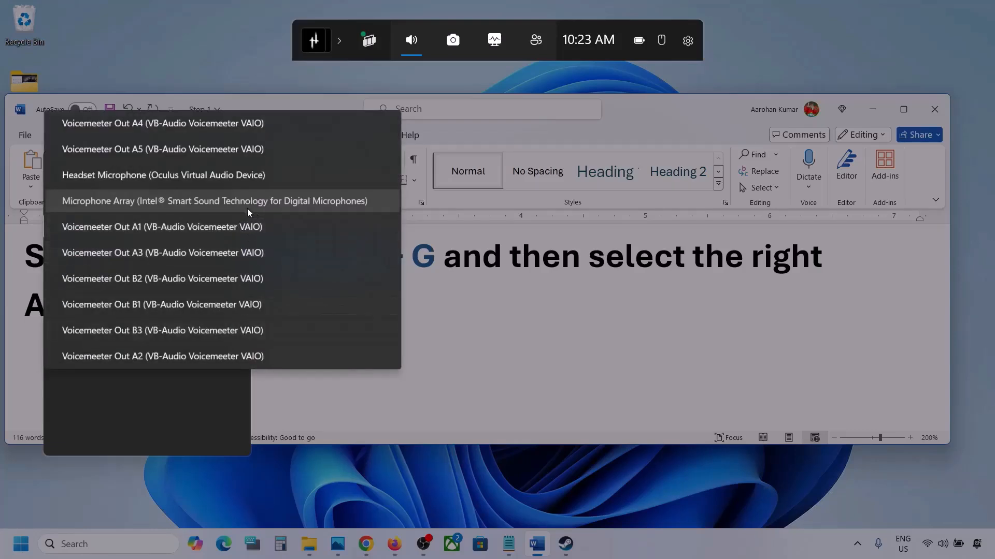
{"action": "left_click", "coordinate": [235, 203]}
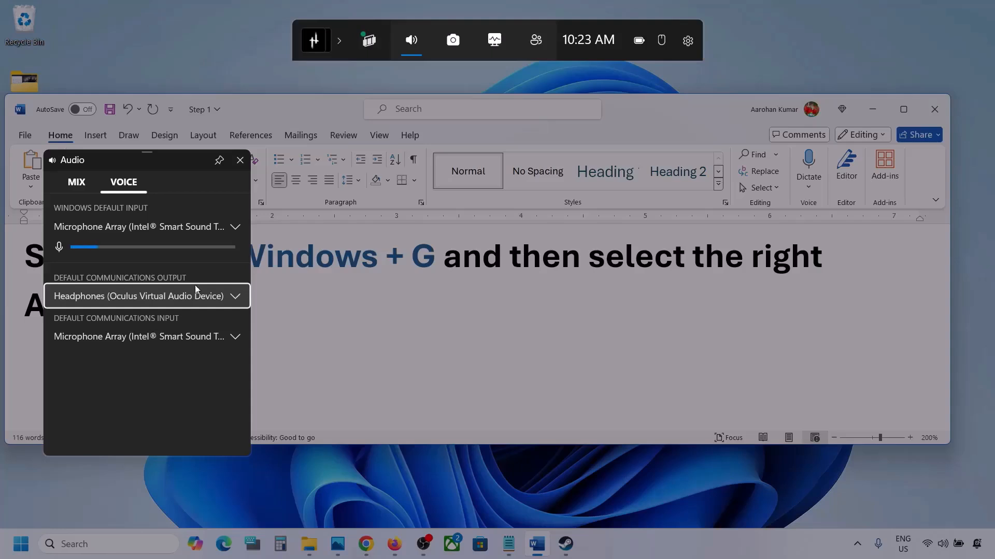
Set default communications output to Speakers (Realtek(R) Audio) and input to Microphone Array (Intel® Smart Sound Technology for Digital Microphones), and close the Game Bar.
{"action": "left_click", "coordinate": [235, 300]}
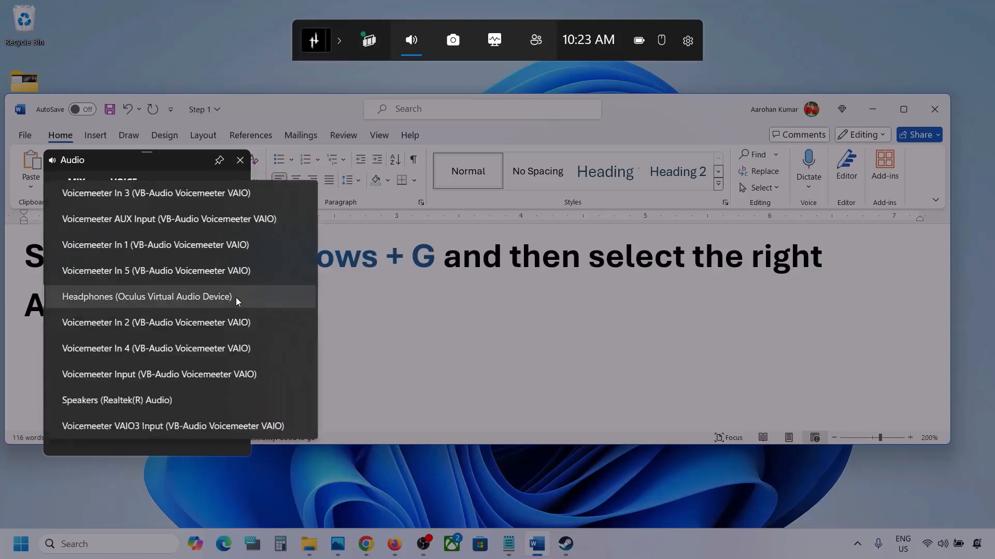
{"action": "left_click", "coordinate": [157, 400]}
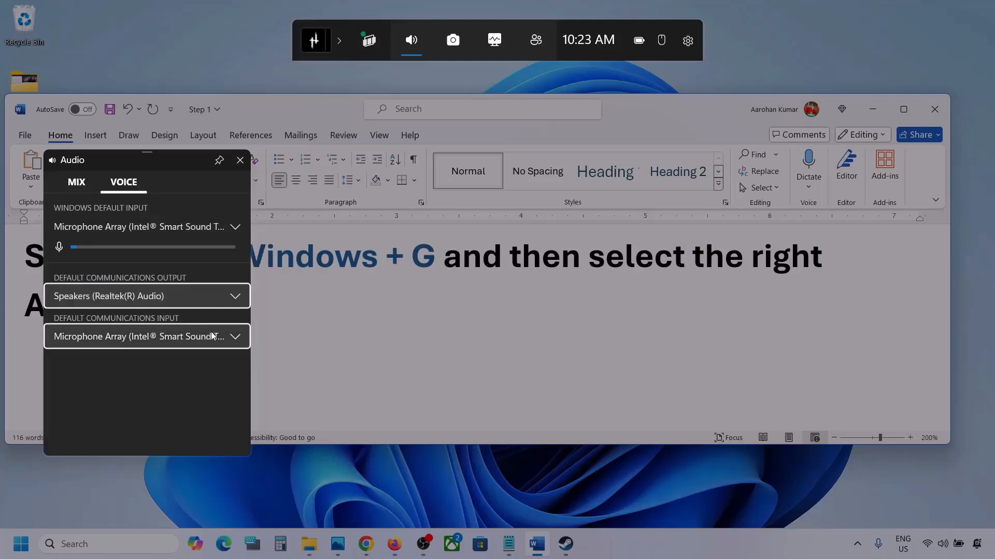
{"action": "left_click", "coordinate": [233, 337]}
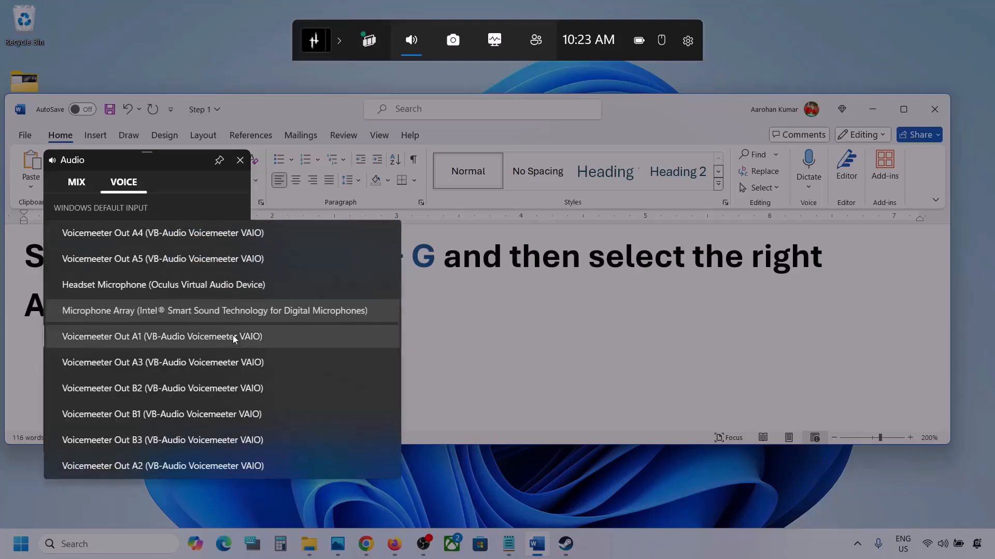
{"action": "left_click", "coordinate": [271, 309]}
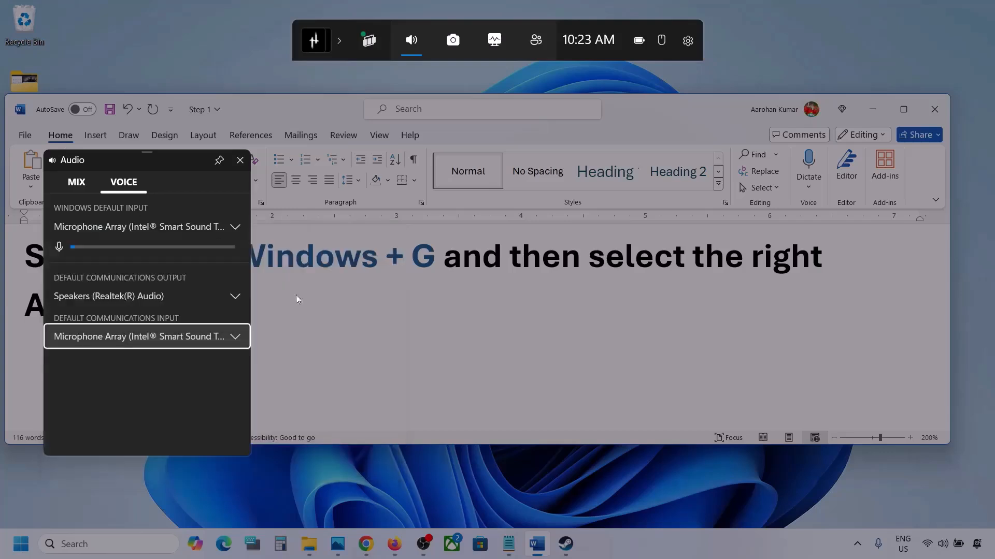
{"action": "left_click", "coordinate": [240, 161]}
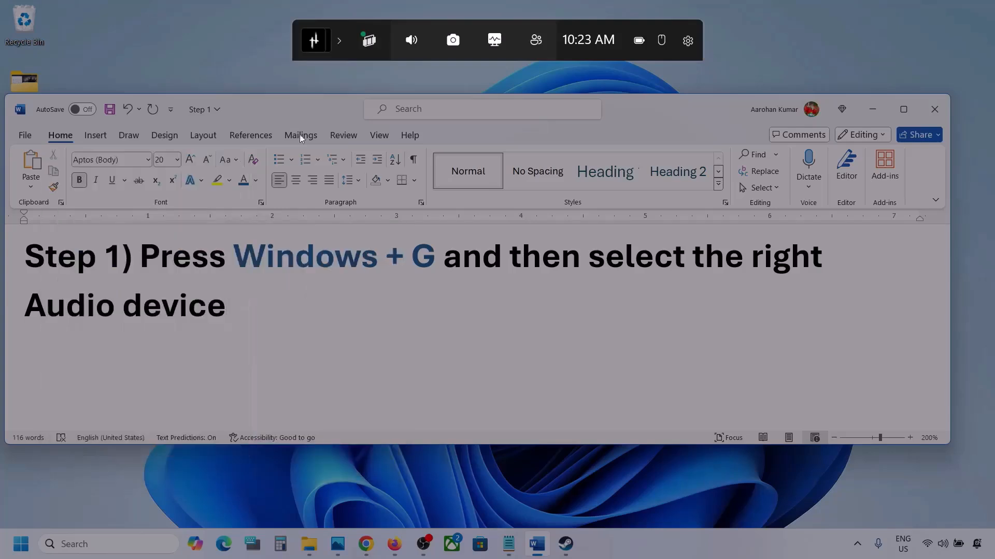
{"action": "left_click", "coordinate": [540, 77]}
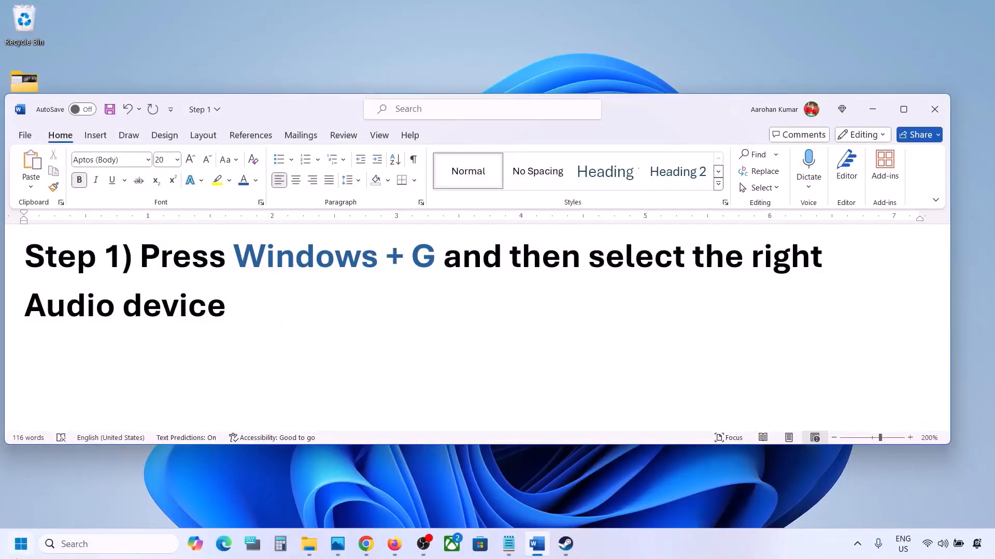
Go to Step 2 in the Word notes and highlight "Make sure volume is not mute".
{"action": "left_click", "coordinate": [20, 544]}
{"action": "left_click", "coordinate": [467, 406]}
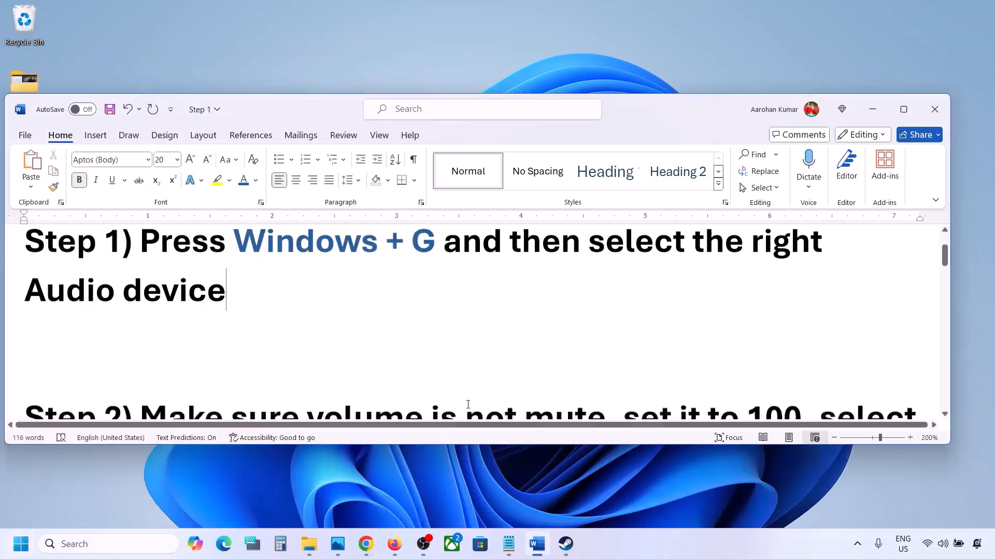
{"action": "scroll", "coordinate": [466, 403], "scroll_direction": "down", "scroll_amount": 3}
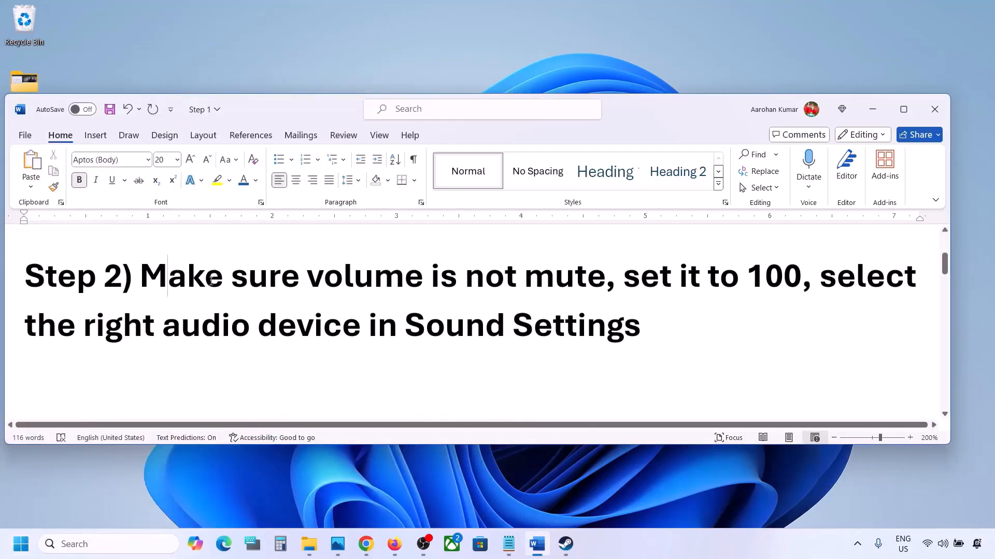
{"action": "left_click_drag", "start_coordinate": [211, 281], "coordinate": [604, 279]}
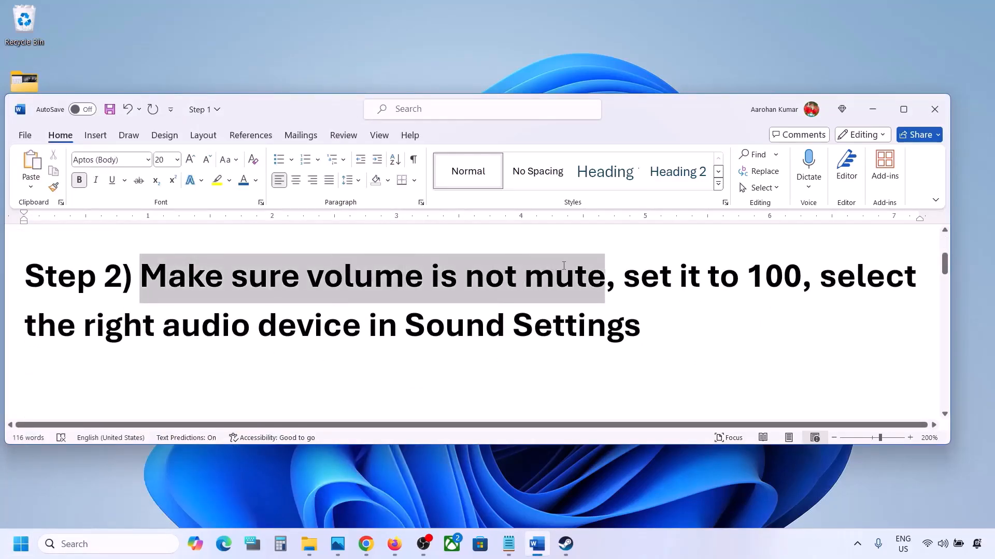
Minimize Word, set Steam's volume to 100 in the Windows volume mixer, and close Settings.
{"action": "left_click", "coordinate": [881, 112]}
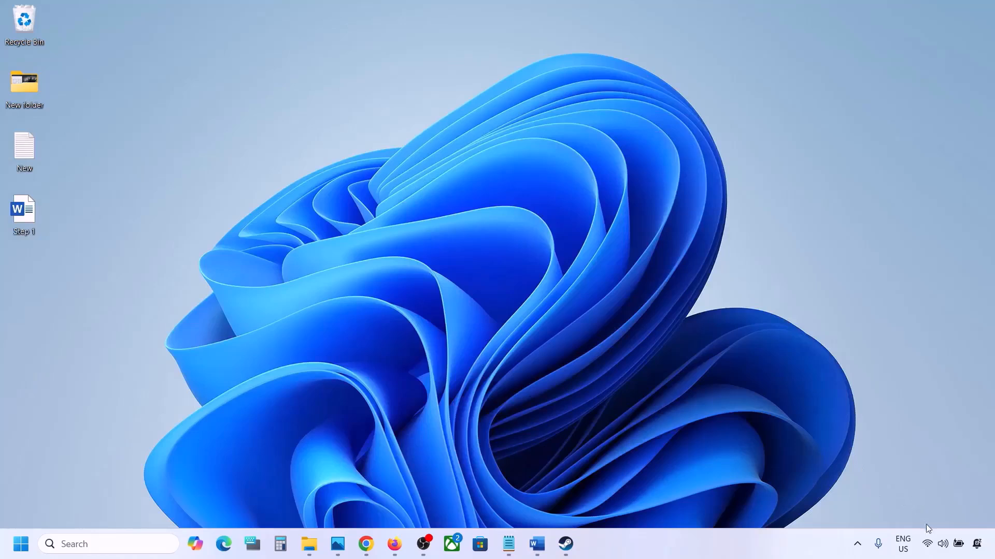
{"action": "mouse_move", "coordinate": [944, 543]}
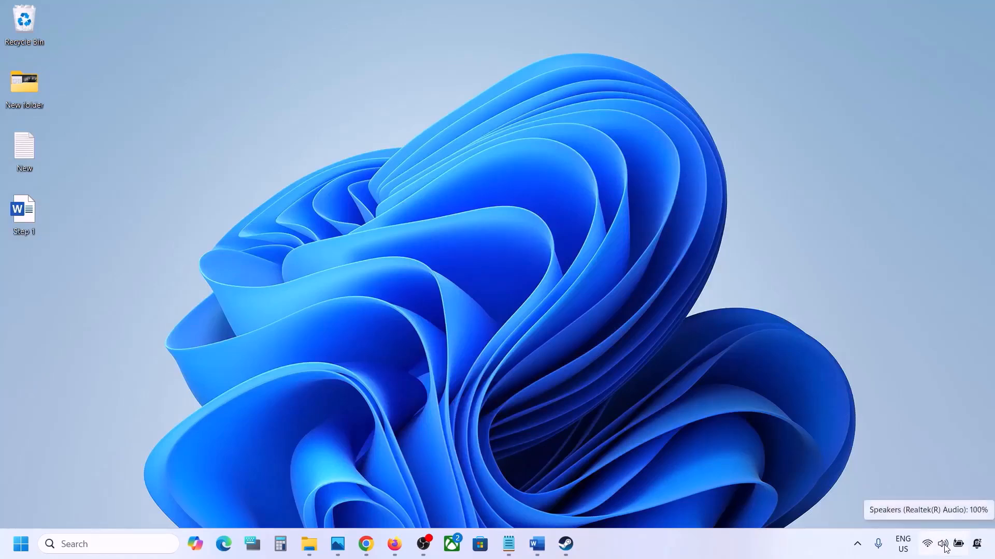
{"action": "right_click", "coordinate": [943, 544]}
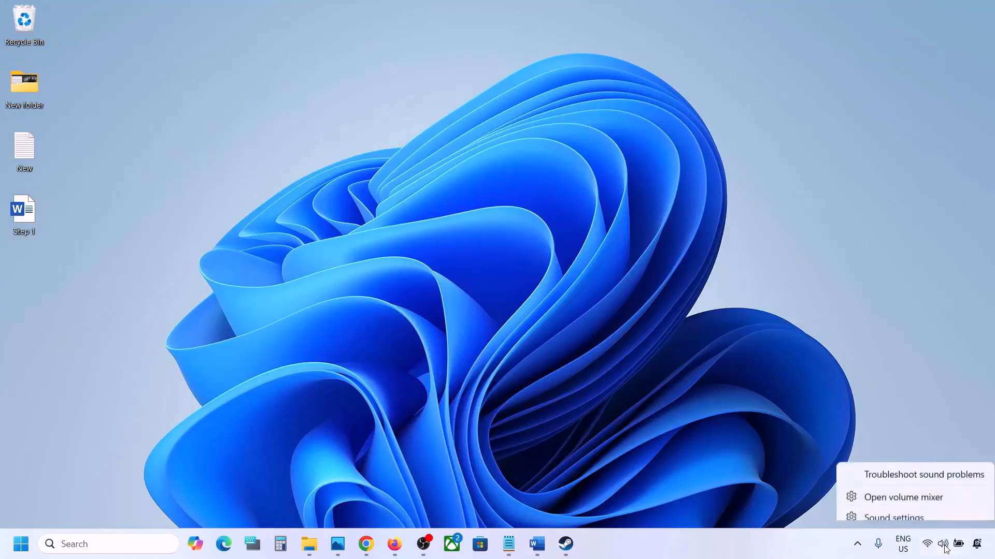
{"action": "left_click", "coordinate": [914, 488]}
{"action": "scroll", "coordinate": [618, 369], "scroll_direction": "down", "scroll_amount": 2}
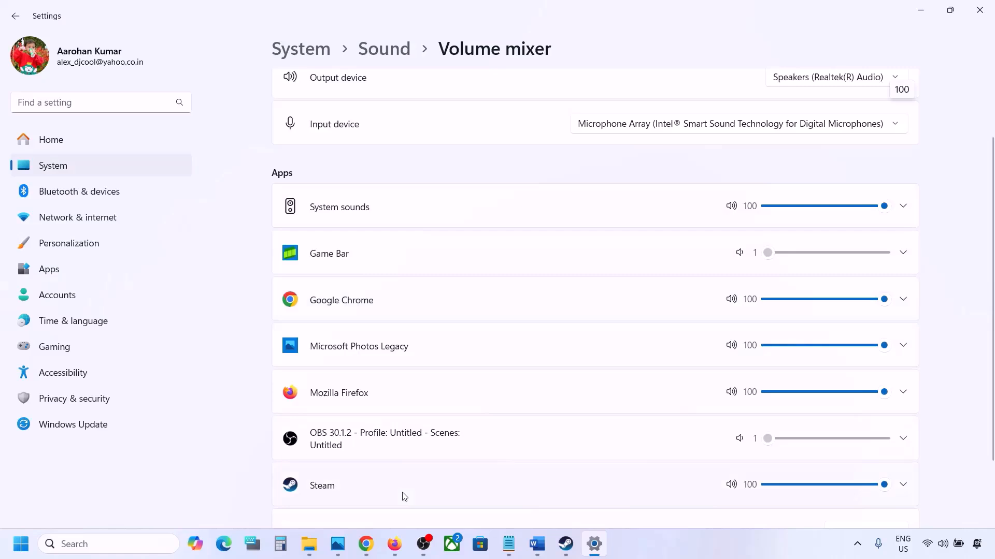
{"action": "scroll", "coordinate": [573, 446], "scroll_direction": "down", "scroll_amount": 1}
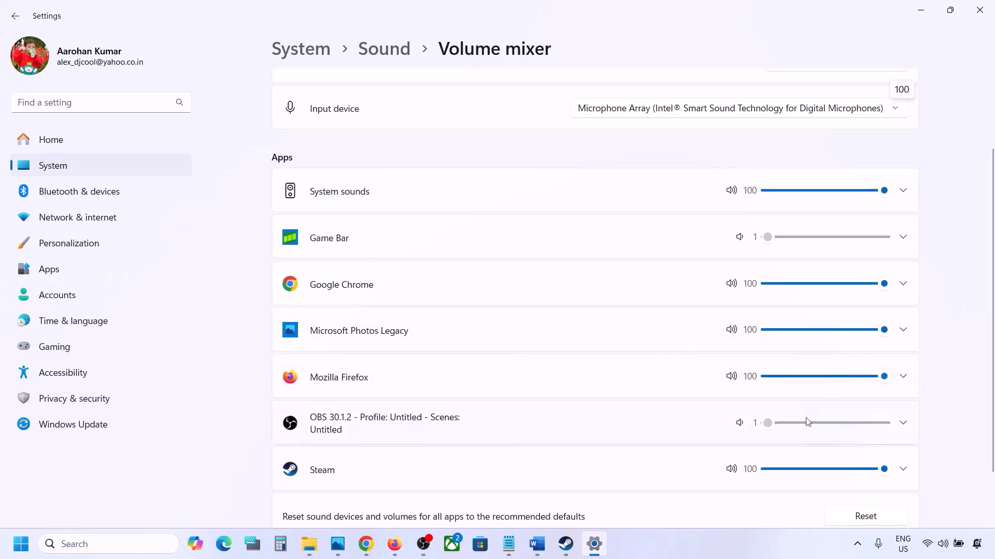
{"action": "mouse_move", "coordinate": [884, 468]}
{"action": "left_mouse_down"}
{"action": "mouse_move", "coordinate": [770, 475]}
{"action": "mouse_move", "coordinate": [897, 469]}
{"action": "left_mouse_up"}
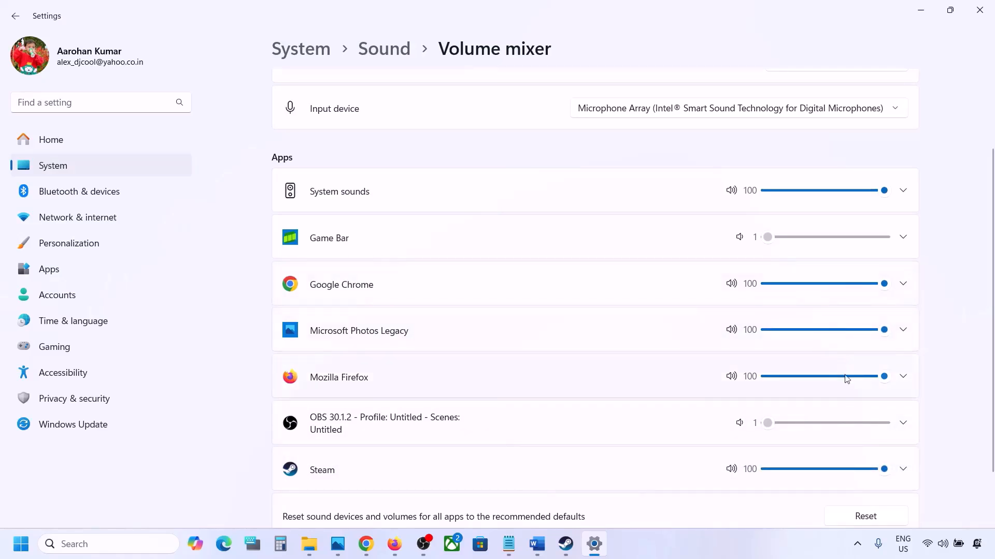
{"action": "left_click", "coordinate": [979, 10]}
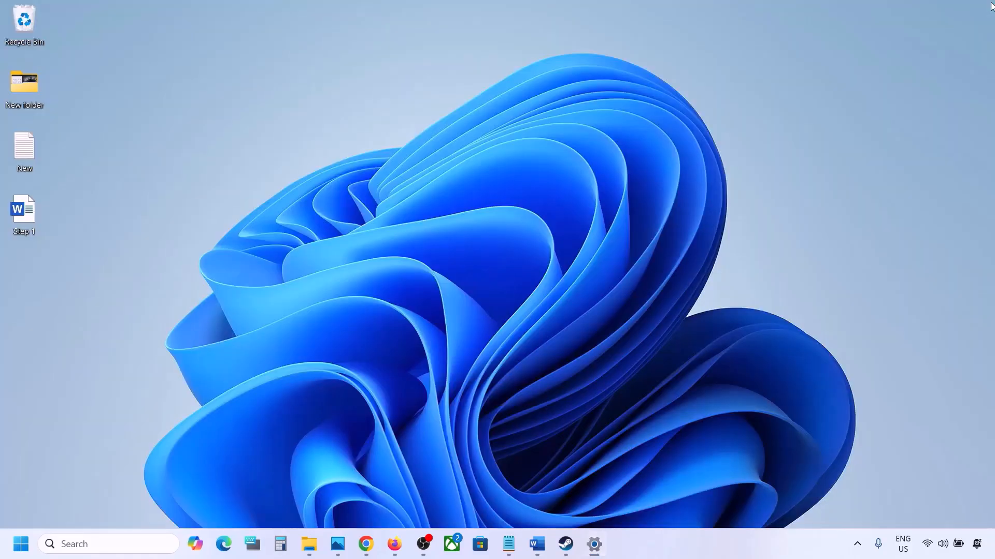
Return to the Word notes and highlight "right audio device in Sound Settings" in Step 2.
{"action": "left_click", "coordinate": [537, 545]}
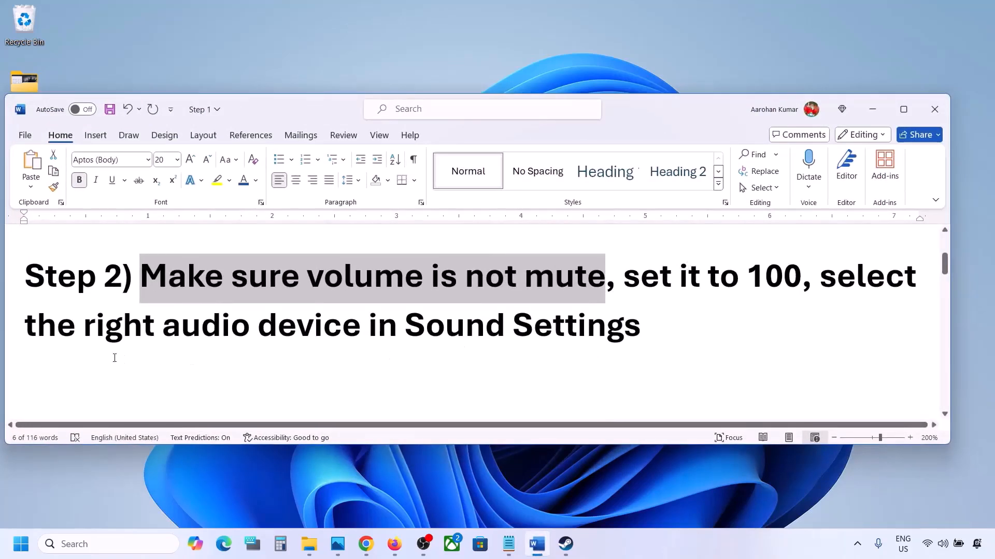
{"action": "left_click_drag", "start_coordinate": [82, 337], "coordinate": [640, 336]}
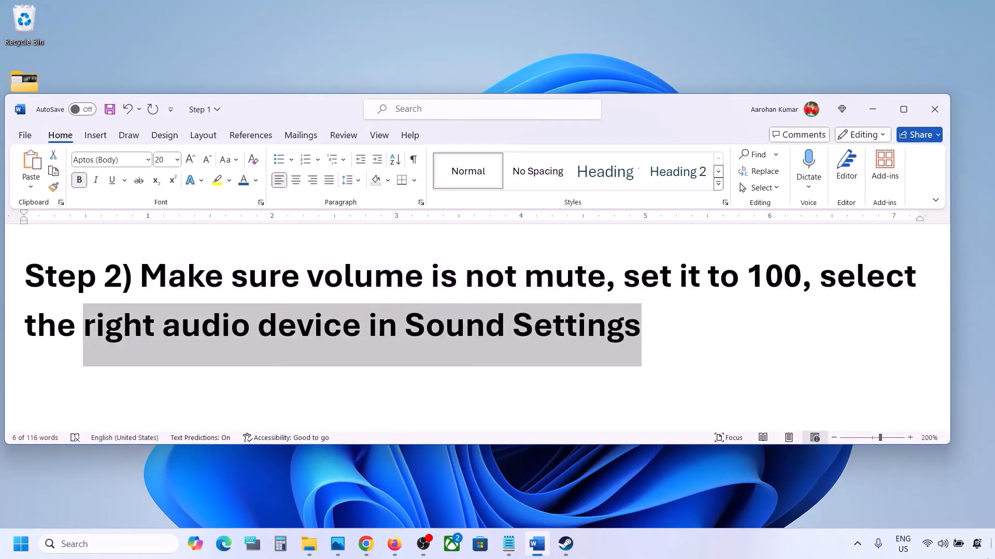
Open the Windows Sound settings and select Speakers (Realtek(R) Audio) as the output device.
{"action": "left_click", "coordinate": [942, 545]}
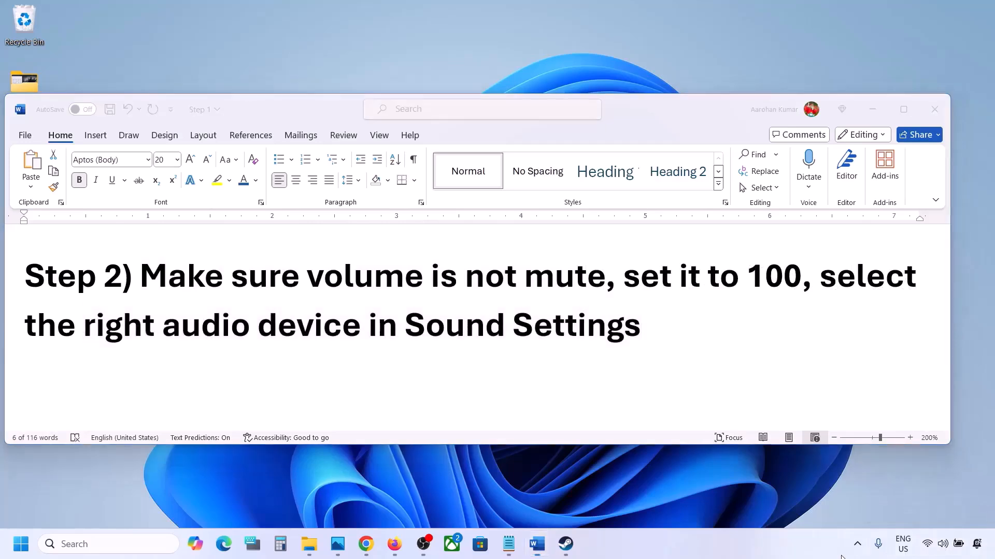
{"action": "right_click", "coordinate": [941, 546]}
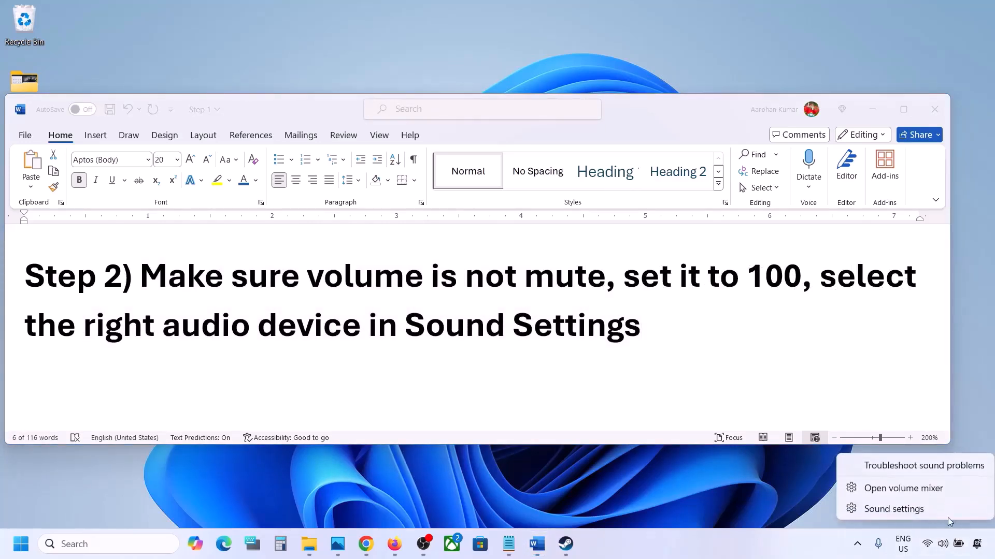
{"action": "left_click", "coordinate": [915, 514]}
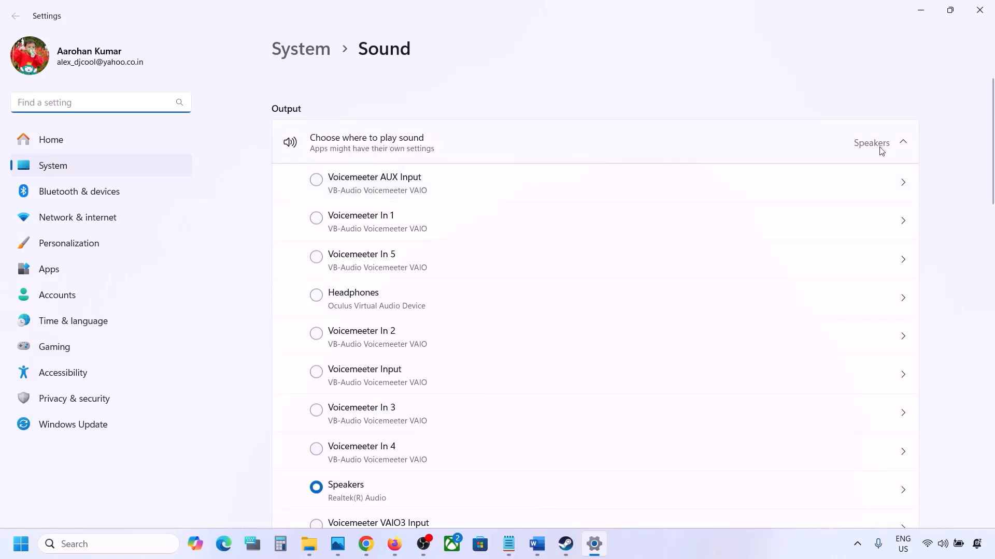
{"action": "scroll", "coordinate": [446, 368], "scroll_direction": "down", "scroll_amount": 3}
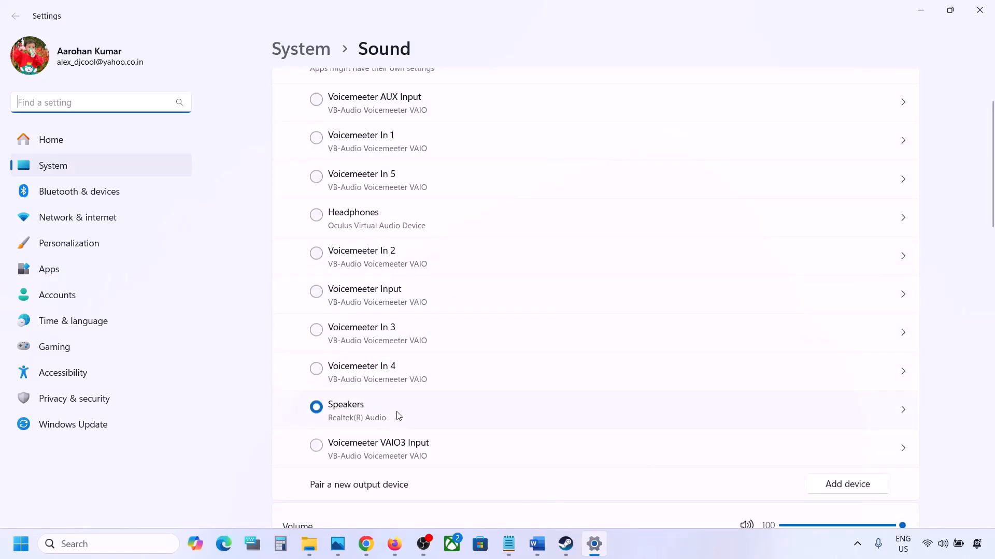
{"action": "left_click", "coordinate": [362, 413]}
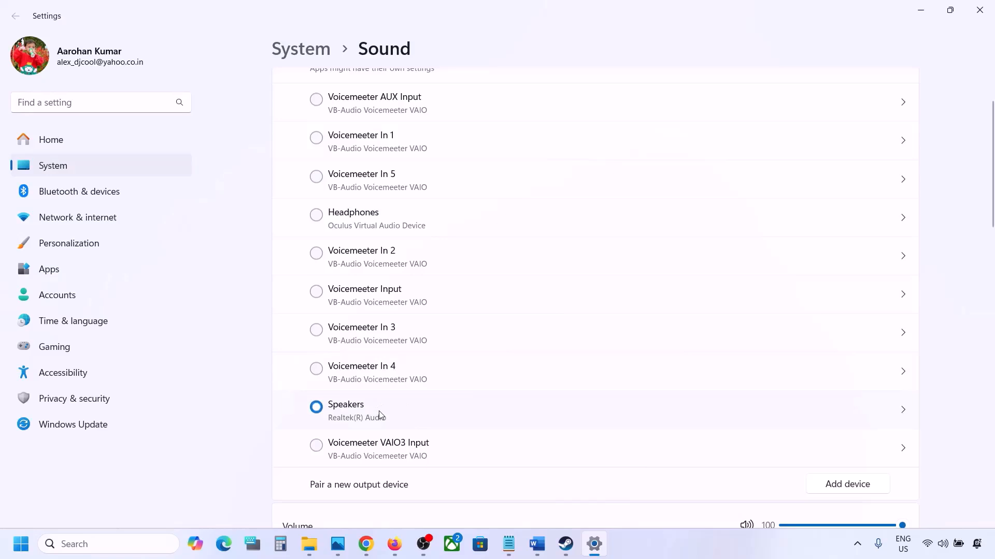
Check the output volume, the chosen input device and the input volume in Sound settings, and close Settings.
{"action": "scroll", "coordinate": [380, 414], "scroll_direction": "down", "scroll_amount": 5}
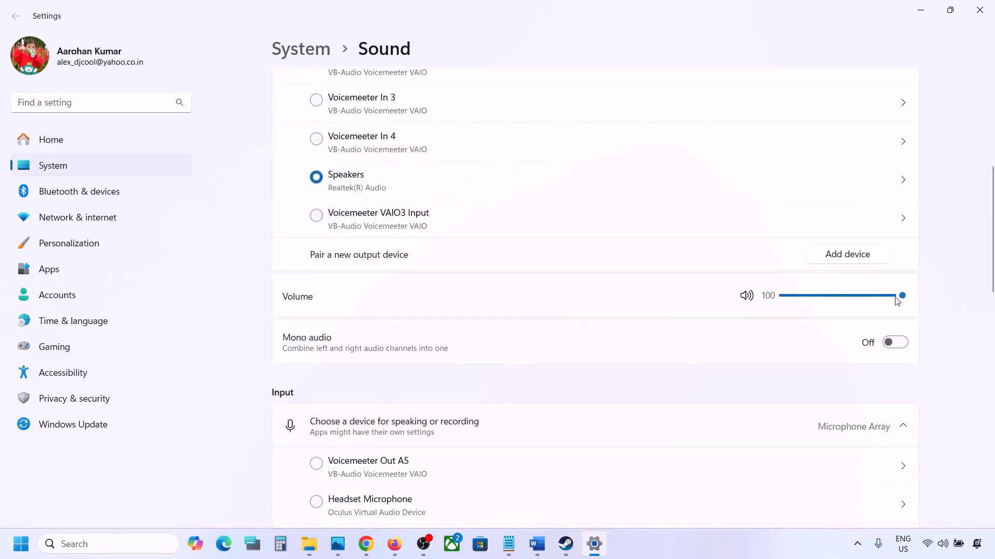
{"action": "scroll", "coordinate": [659, 372], "scroll_direction": "down", "scroll_amount": 2}
{"action": "scroll", "coordinate": [659, 372], "scroll_direction": "down", "scroll_amount": 3}
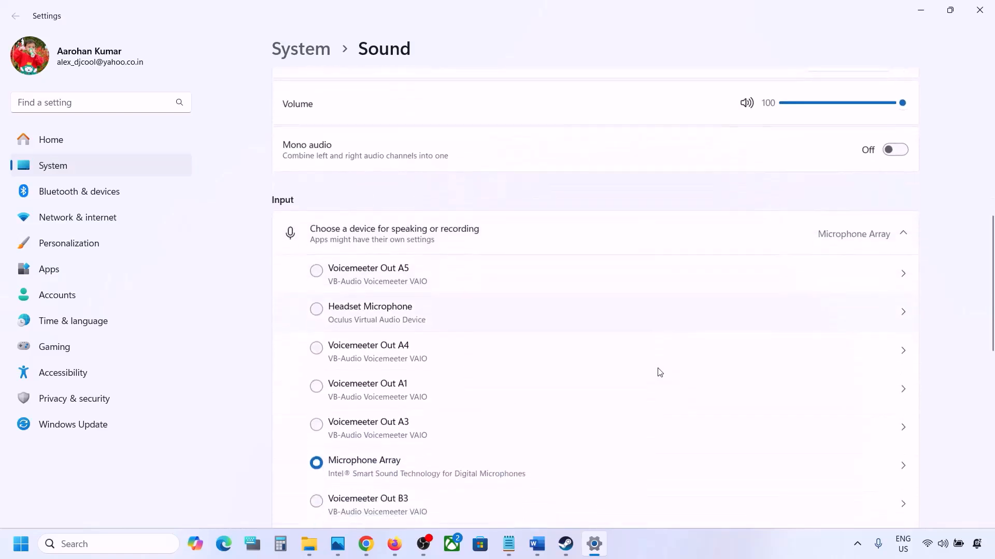
{"action": "scroll", "coordinate": [363, 414], "scroll_direction": "down", "scroll_amount": 1}
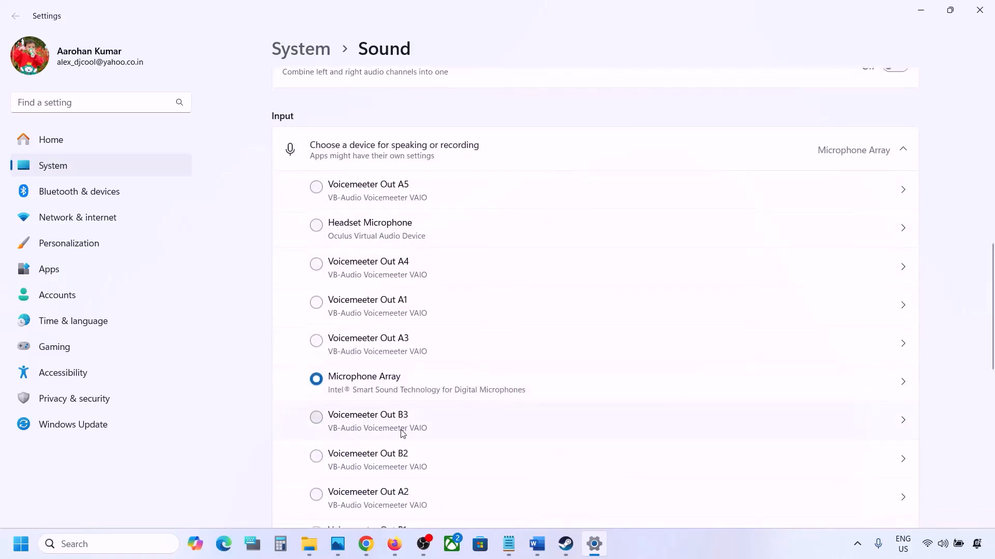
{"action": "scroll", "coordinate": [509, 376], "scroll_direction": "down", "scroll_amount": 1}
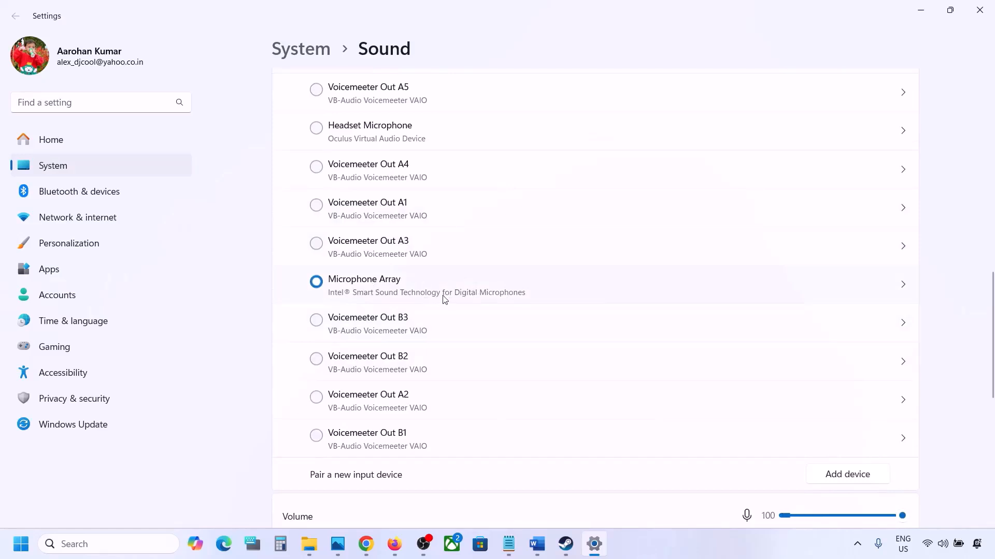
{"action": "scroll", "coordinate": [443, 299], "scroll_direction": "down", "scroll_amount": 3}
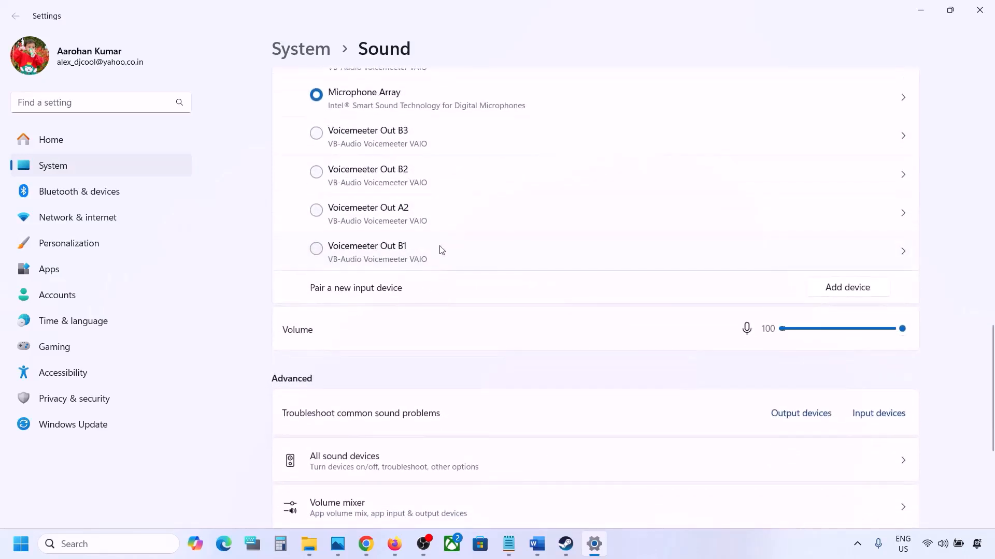
{"action": "scroll", "coordinate": [441, 251], "scroll_direction": "up", "scroll_amount": 3}
{"action": "scroll", "coordinate": [402, 356], "scroll_direction": "down", "scroll_amount": 1}
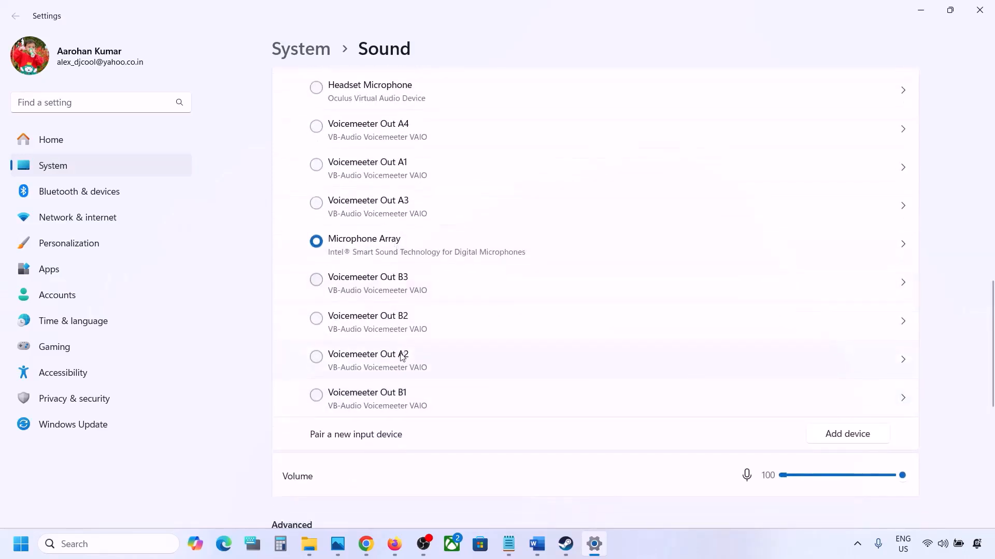
{"action": "scroll", "coordinate": [402, 356], "scroll_direction": "down", "scroll_amount": 3}
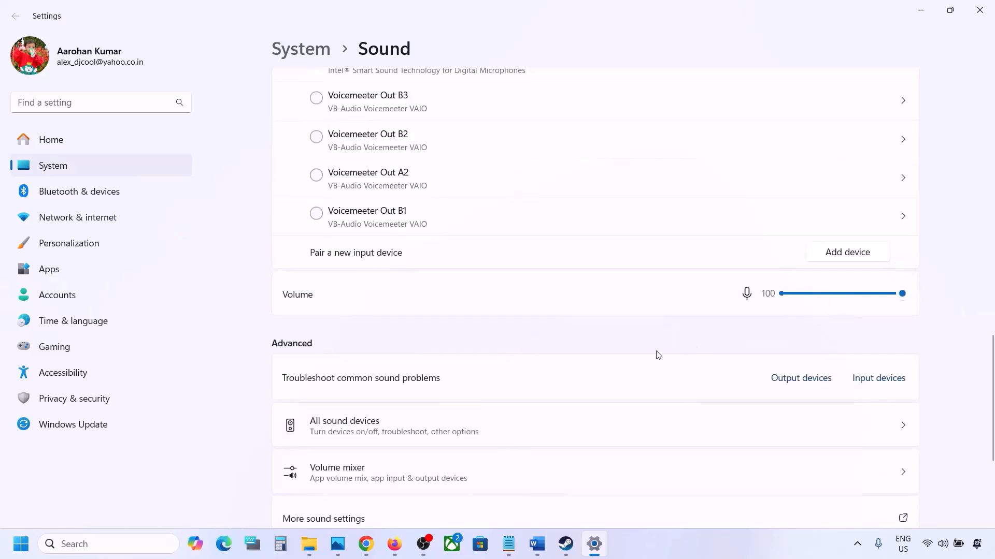
{"action": "scroll", "coordinate": [655, 353], "scroll_direction": "down", "scroll_amount": 1}
{"action": "scroll", "coordinate": [695, 306], "scroll_direction": "down", "scroll_amount": 2}
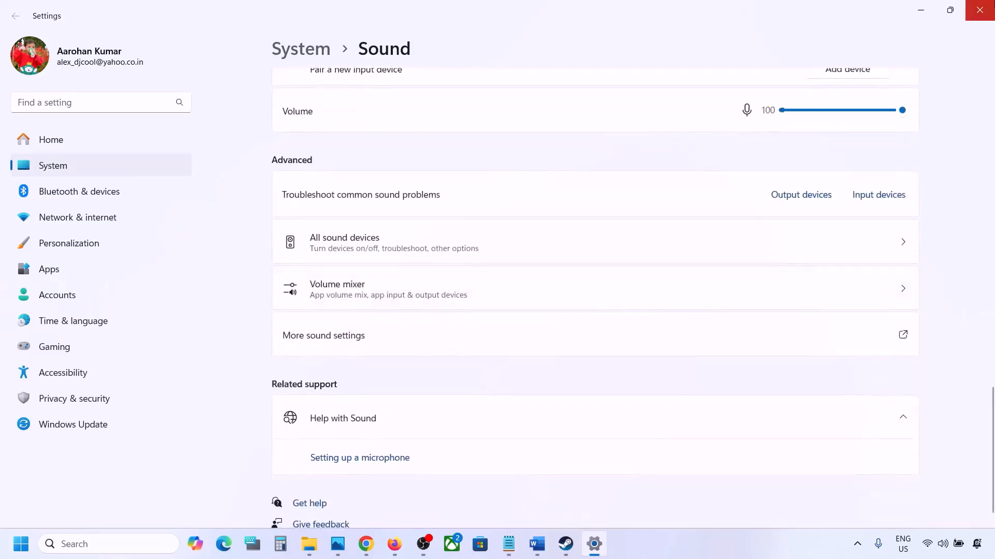
{"action": "left_click", "coordinate": [979, 9]}
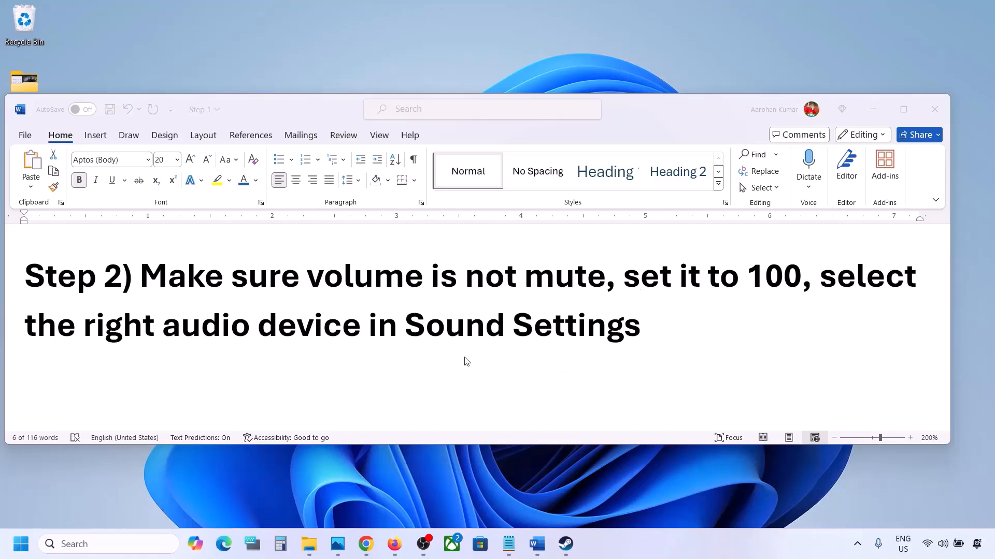
Go to Step 3 in the Word notes and highlight "Restart the game" and "Restart PC" one after the other.
{"action": "scroll", "coordinate": [461, 361], "scroll_direction": "down", "scroll_amount": 3}
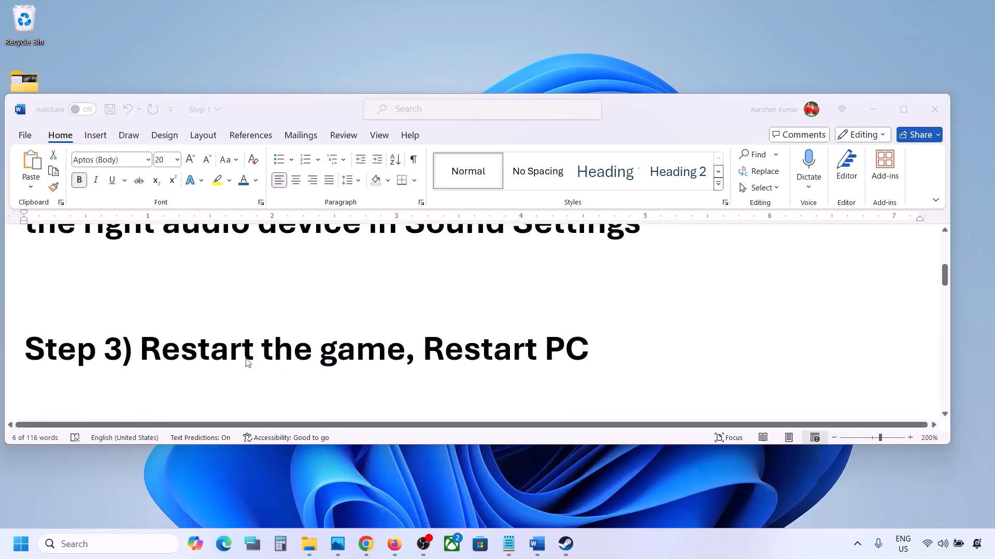
{"action": "double_click", "coordinate": [178, 348]}
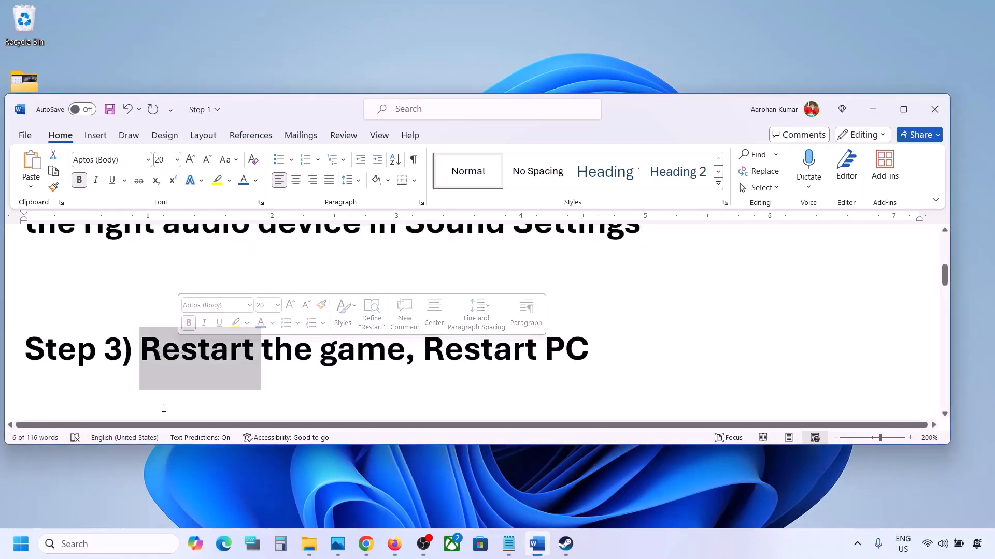
{"action": "left_click", "coordinate": [279, 348]}
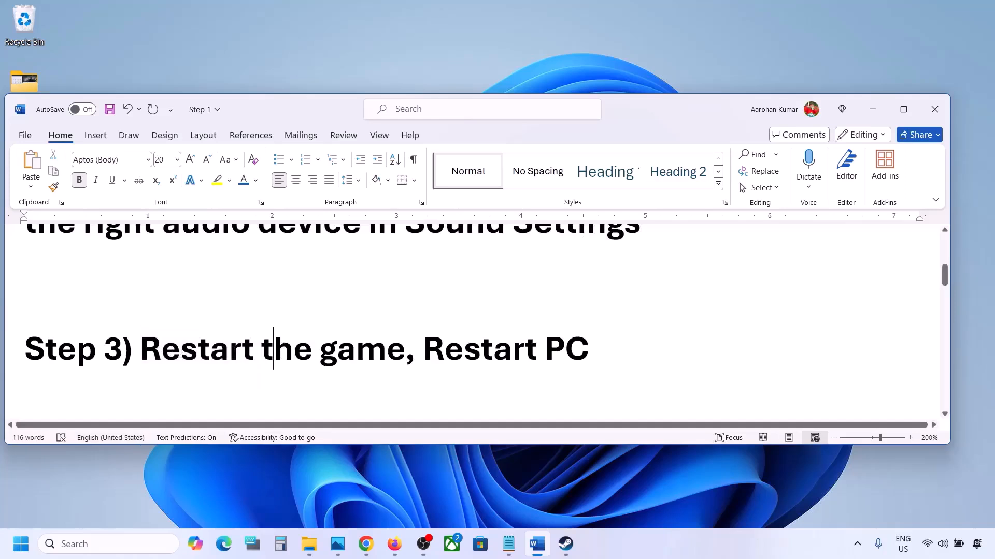
{"action": "left_click_drag", "start_coordinate": [173, 354], "coordinate": [329, 339]}
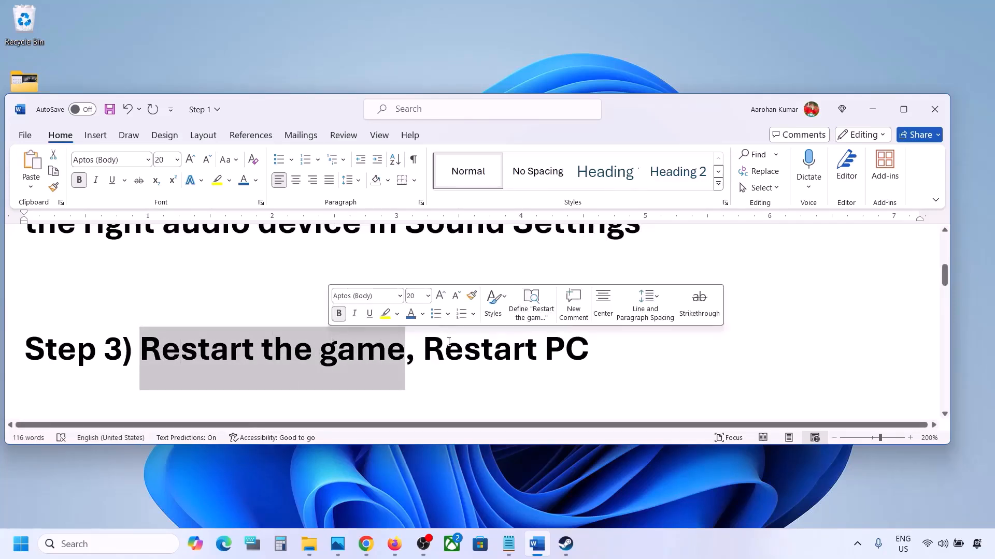
{"action": "left_click_drag", "start_coordinate": [425, 347], "coordinate": [584, 344]}
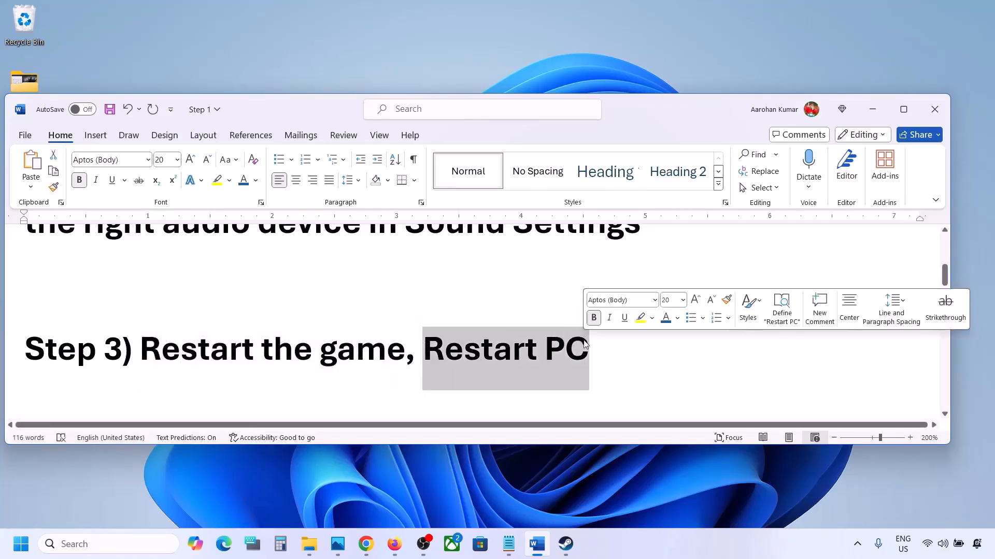
Go to Step 4 in the Word notes, highlight "Set Sound Sample rate to 48/44k", and clear the highlight.
{"action": "scroll", "coordinate": [313, 340], "scroll_direction": "down", "scroll_amount": 3}
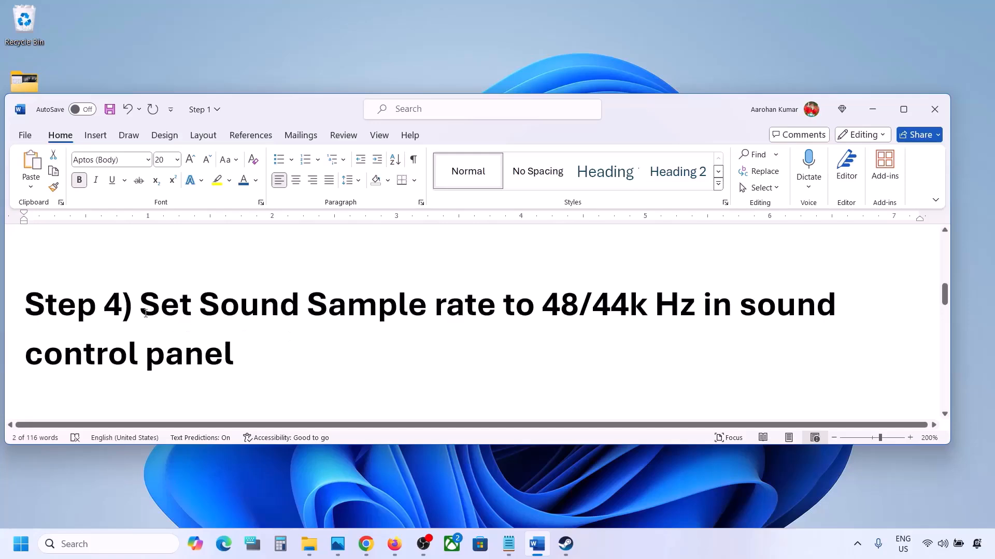
{"action": "left_click_drag", "start_coordinate": [145, 305], "coordinate": [627, 306]}
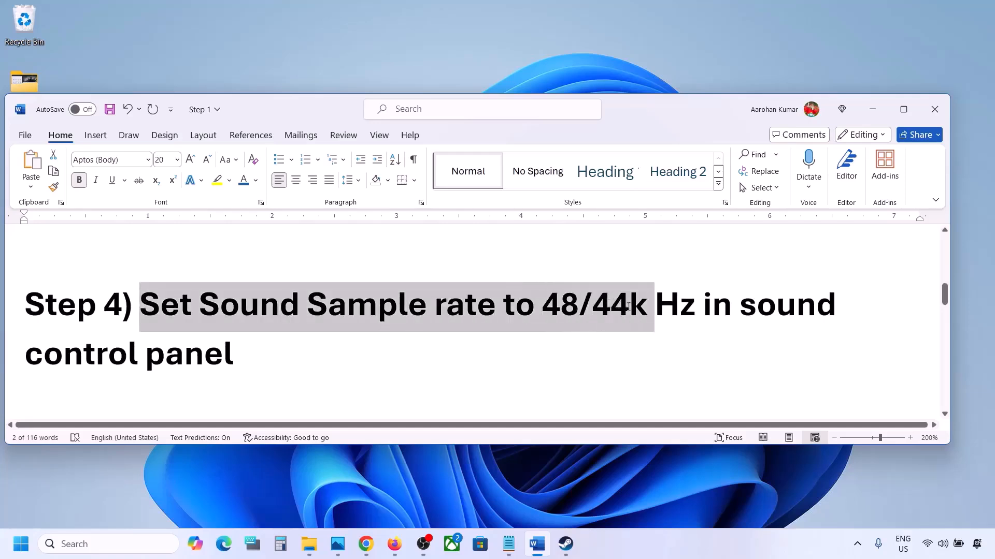
{"action": "left_click", "coordinate": [634, 308]}
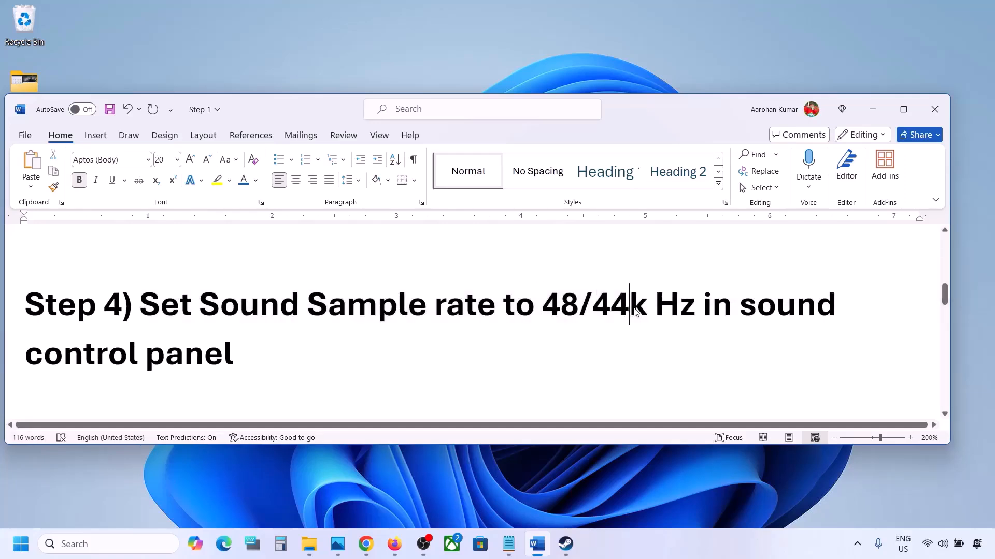
Search Windows for "control", open Control Panel, and bring up the Sound dialog from Hardware and Sound.
{"action": "left_click", "coordinate": [65, 544]}
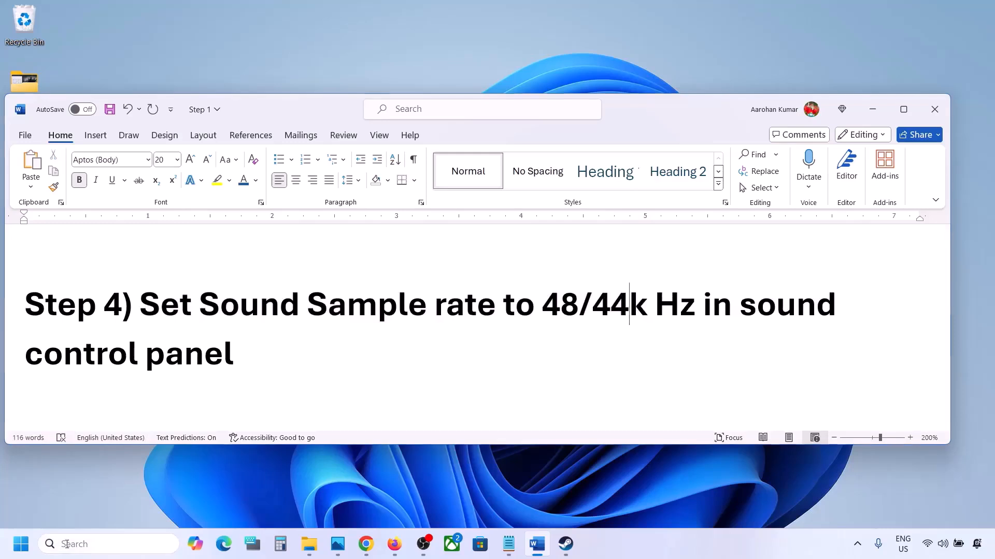
{"action": "type", "text": "control"}
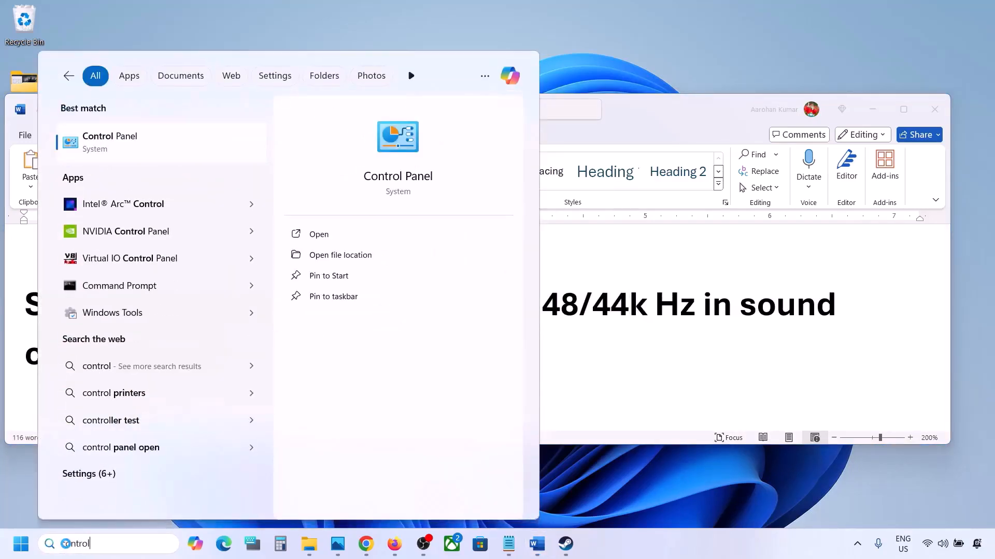
{"action": "key", "text": "Return"}
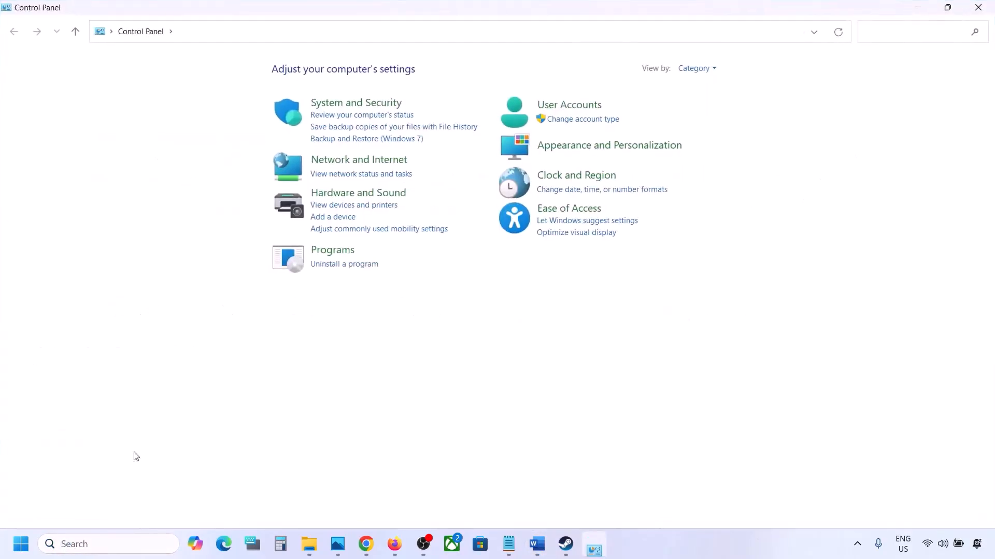
{"action": "left_click", "coordinate": [371, 197]}
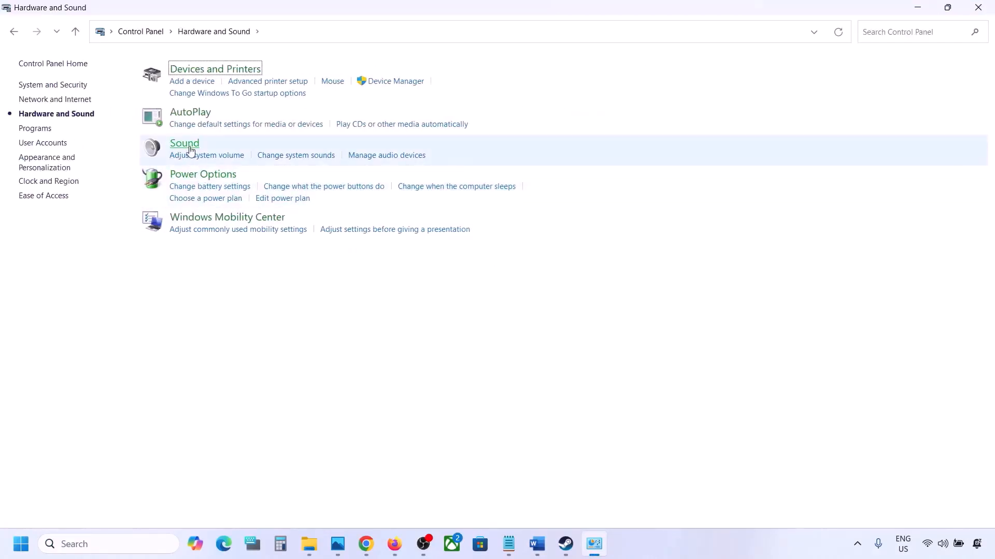
{"action": "left_click", "coordinate": [186, 148]}
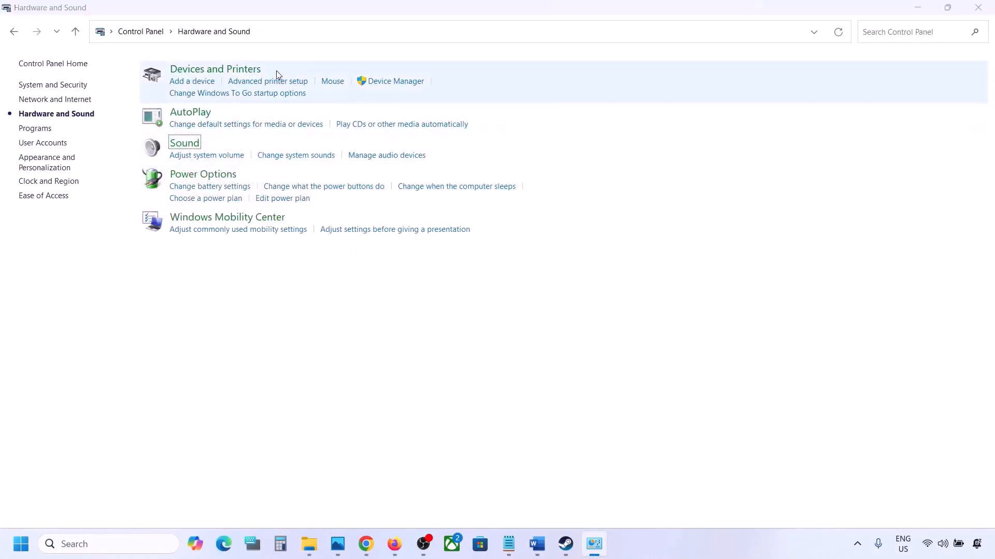
{"action": "left_click_drag", "start_coordinate": [193, 58], "coordinate": [447, 125]}
{"action": "left_click", "coordinate": [544, 542]}
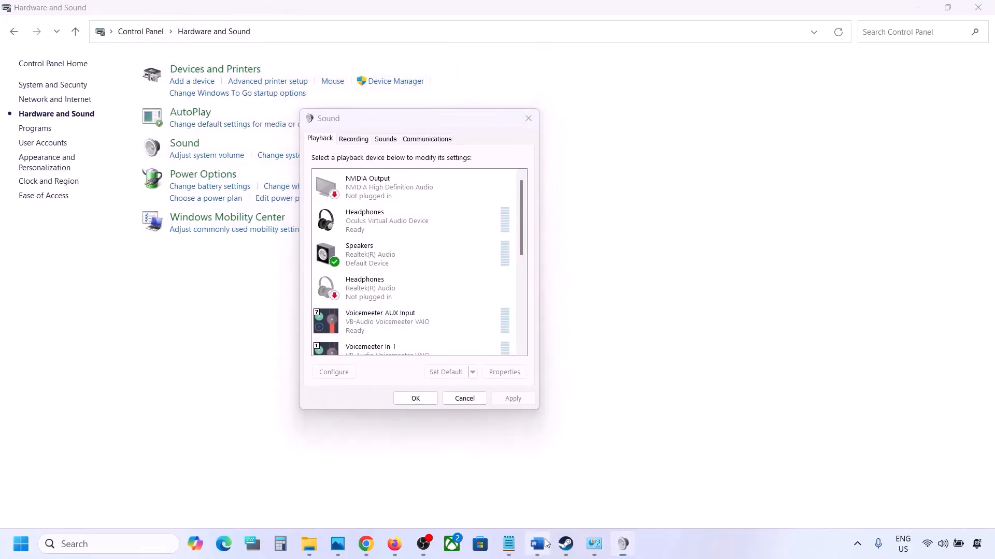
{"action": "left_click", "coordinate": [544, 543]}
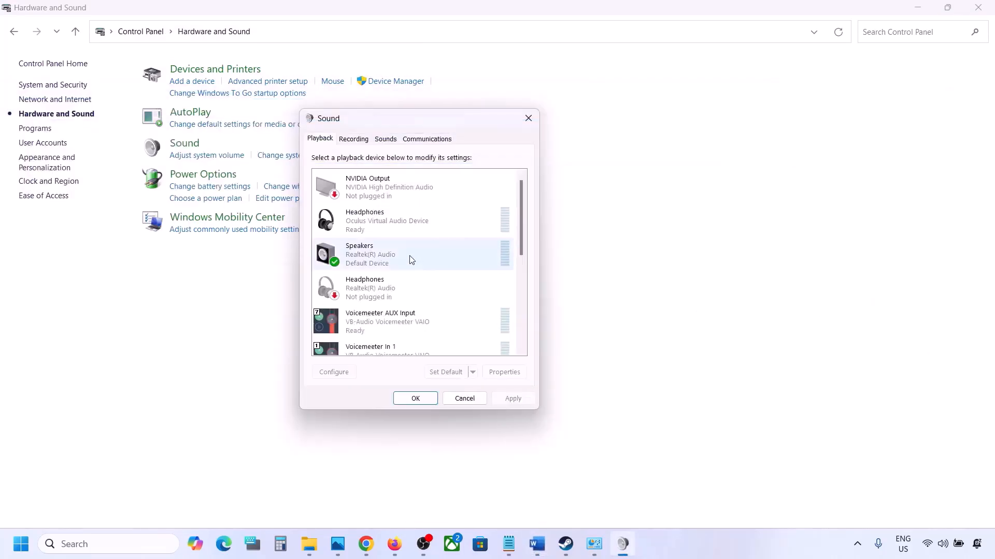
Check the default format options in the advanced properties of Speakers (Realtek(R) Audio), and return to the Word notes.
{"action": "left_click", "coordinate": [368, 260]}
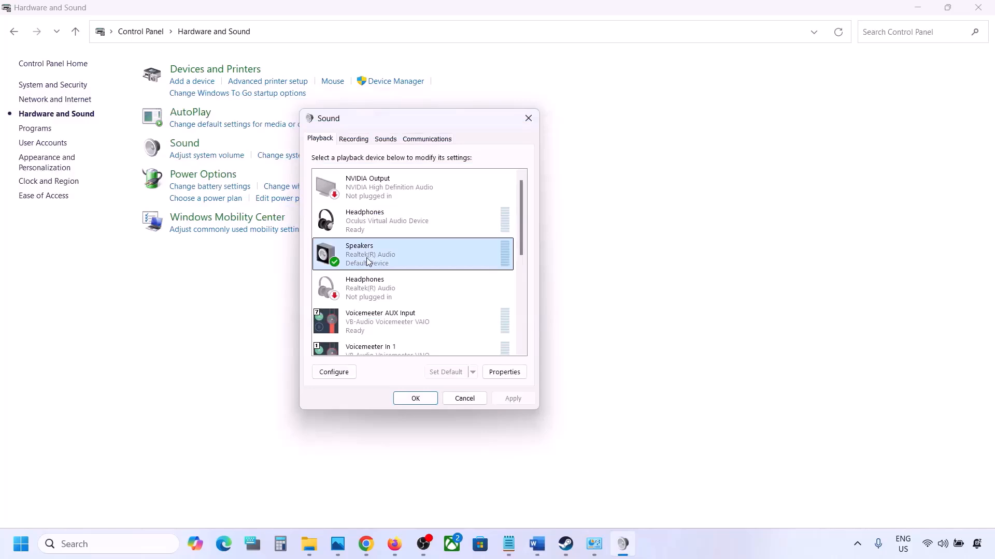
{"action": "right_click", "coordinate": [422, 259]}
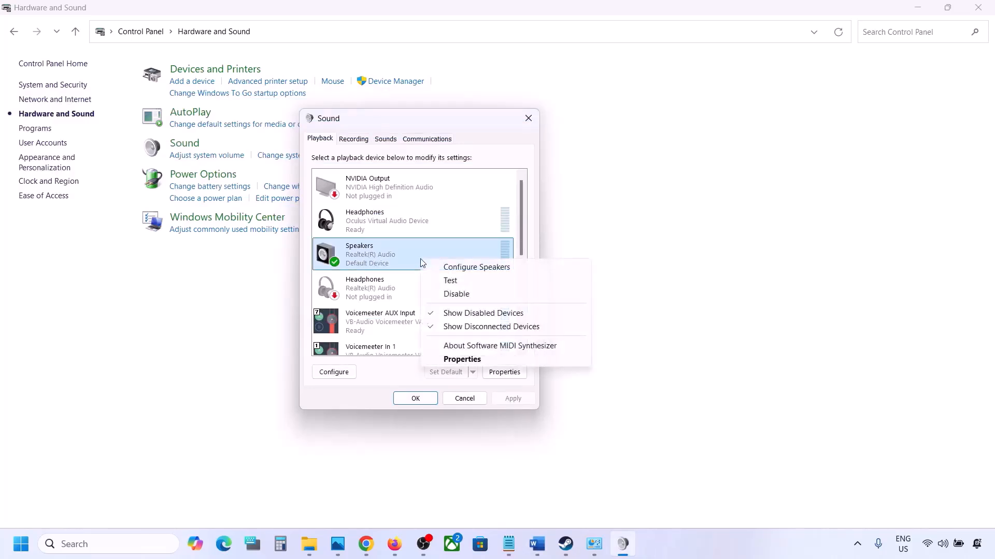
{"action": "left_click", "coordinate": [466, 359]}
{"action": "left_click_drag", "start_coordinate": [444, 166], "coordinate": [497, 120]}
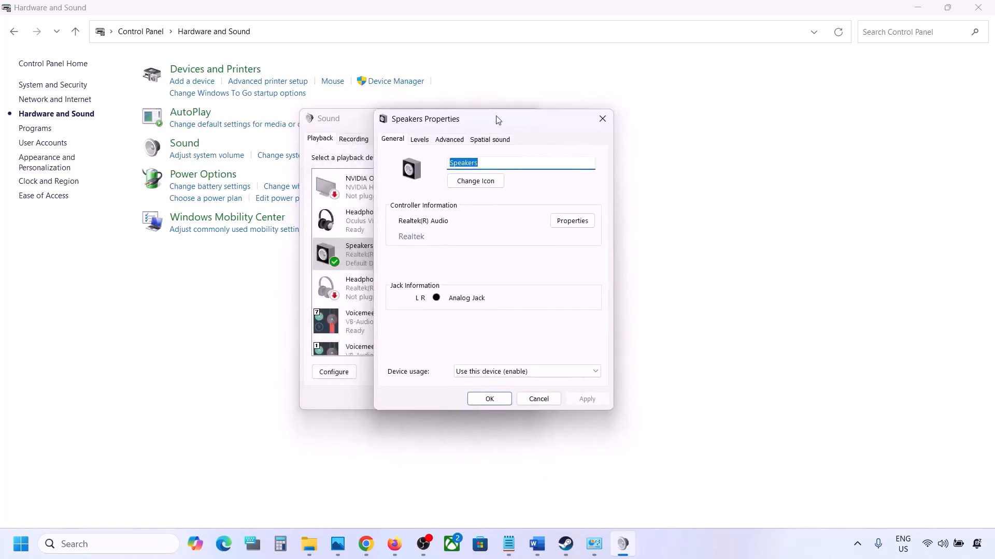
{"action": "left_click", "coordinate": [448, 141]}
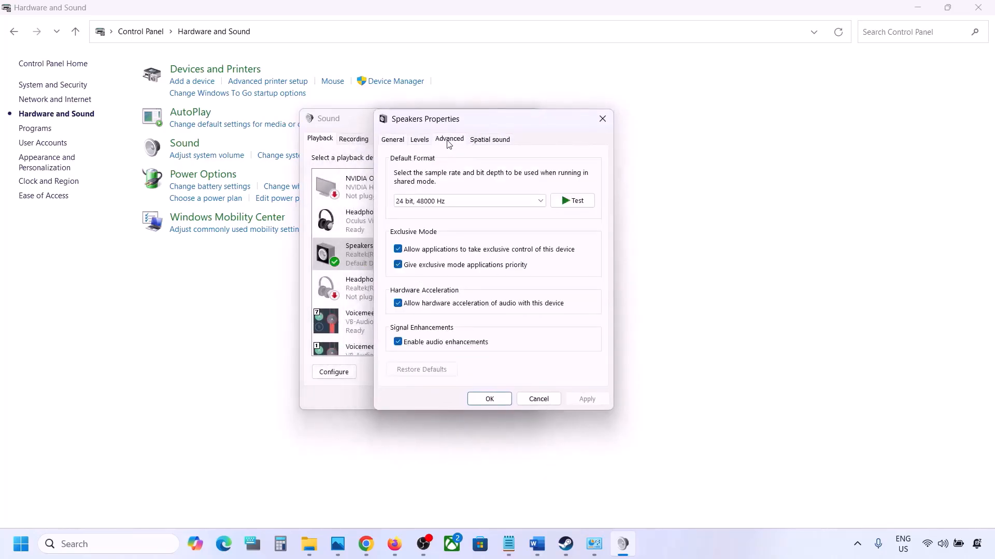
{"action": "left_click", "coordinate": [541, 202]}
{"action": "left_click", "coordinate": [582, 251]}
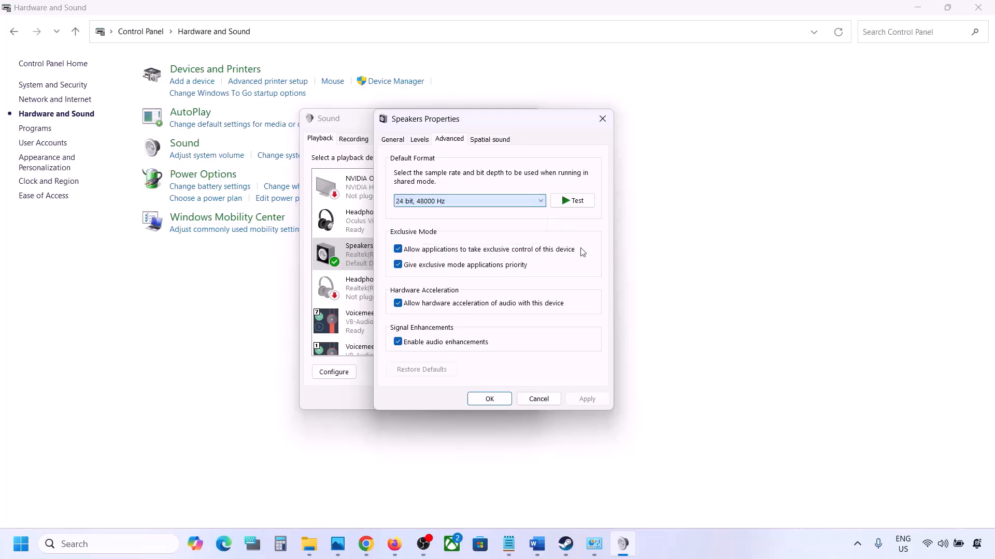
{"action": "left_click", "coordinate": [542, 549]}
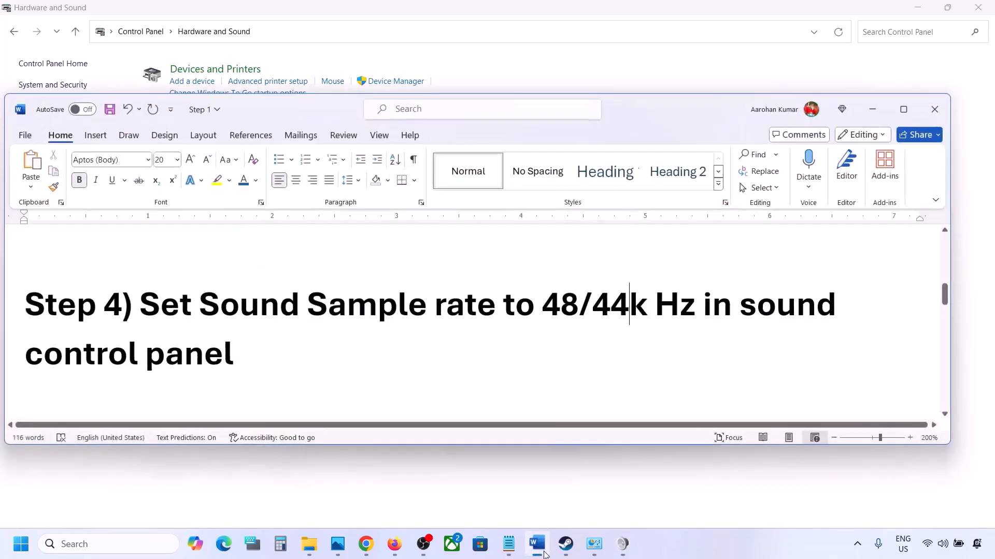
Highlight "48/44k" in Step 4 of the Word notes, and choose 24 bit, 48000 Hz as the speakers' default format.
{"action": "double_click", "coordinate": [554, 316]}
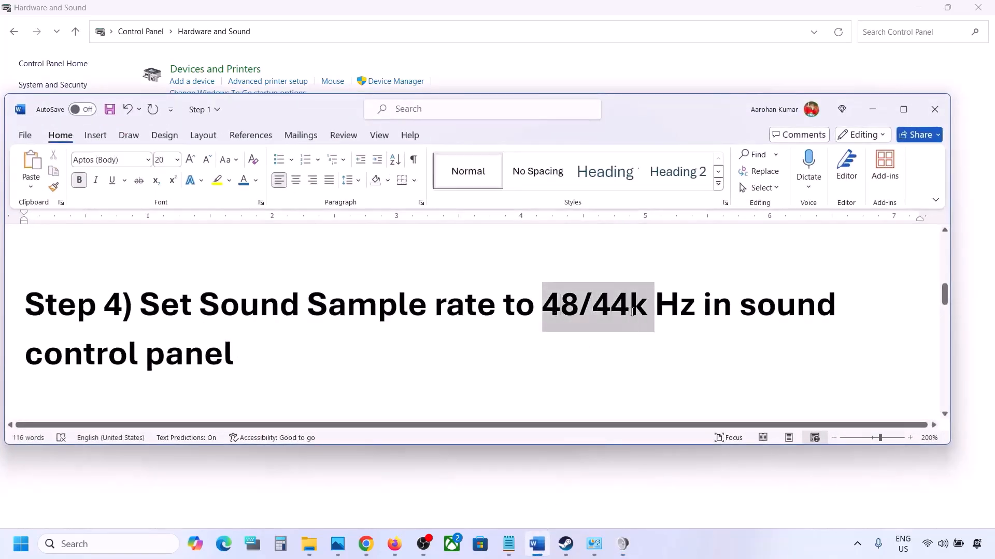
{"action": "left_click", "coordinate": [875, 110]}
{"action": "left_click", "coordinate": [477, 202]}
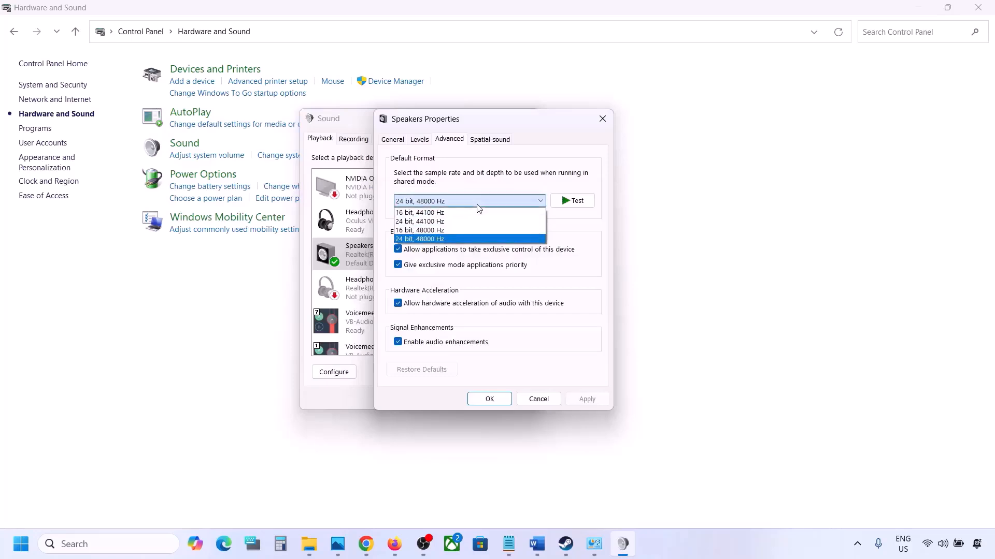
{"action": "left_click", "coordinate": [435, 239]}
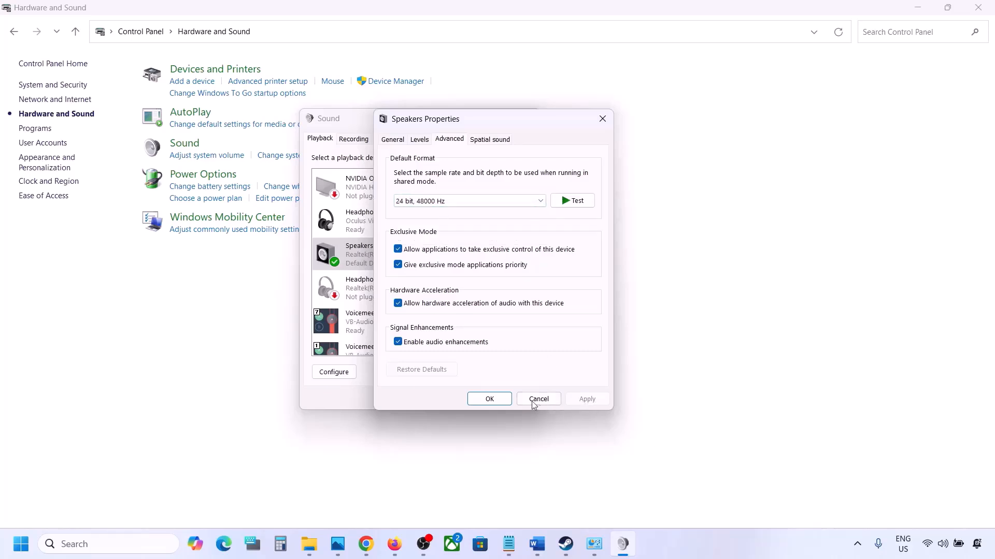
Set the speakers' default format to 24 bit, 44100 Hz and apply it even though the device is in use.
{"action": "left_click", "coordinate": [500, 203]}
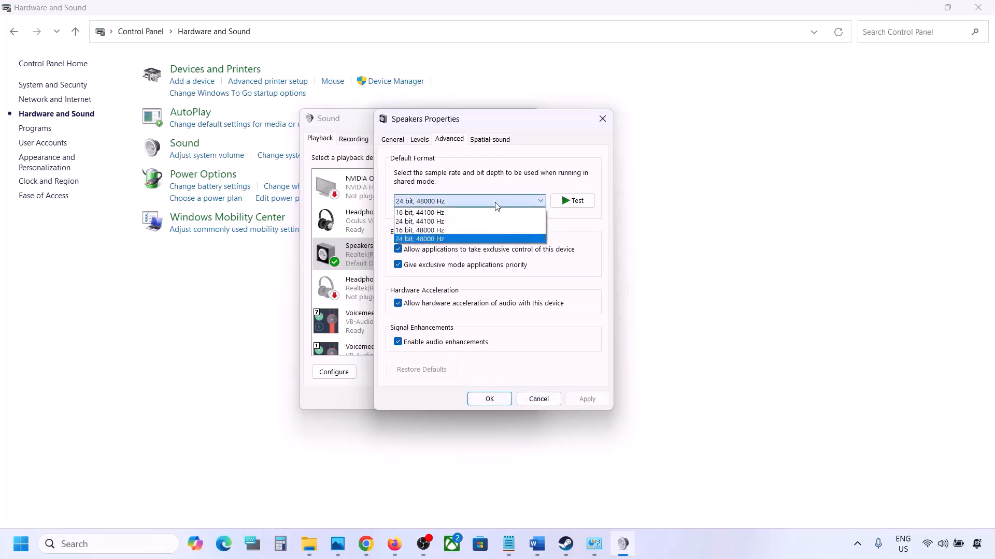
{"action": "left_click", "coordinate": [441, 223]}
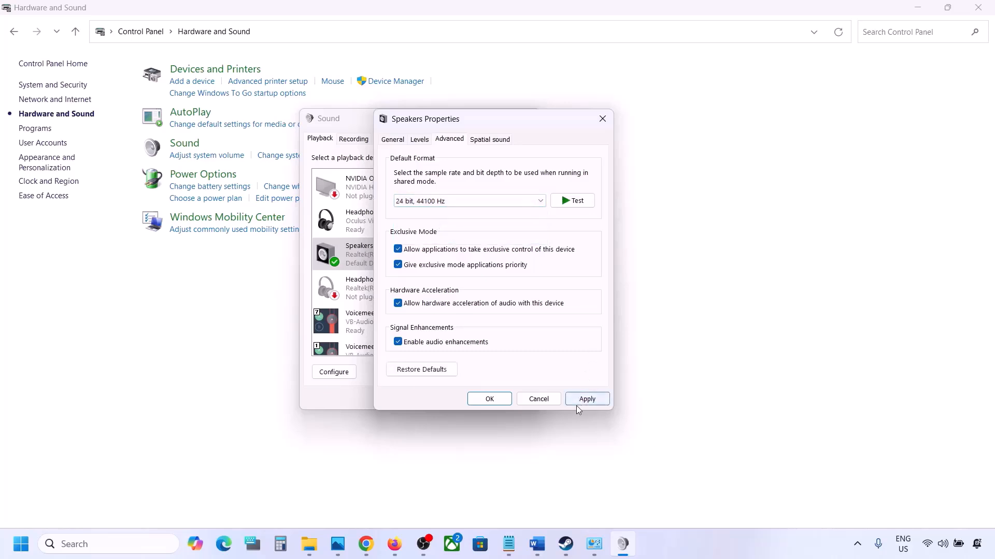
{"action": "left_click", "coordinate": [577, 405]}
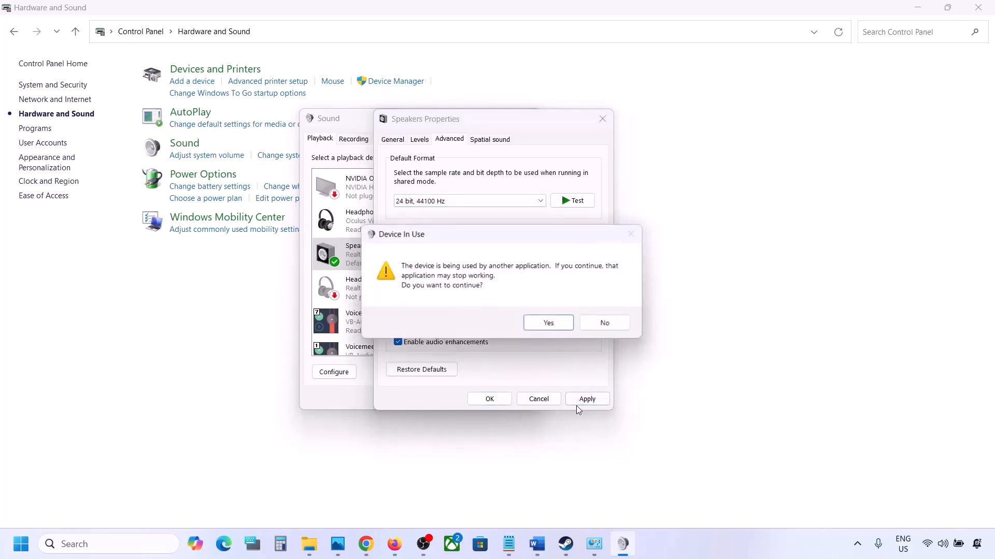
{"action": "left_click", "coordinate": [549, 324]}
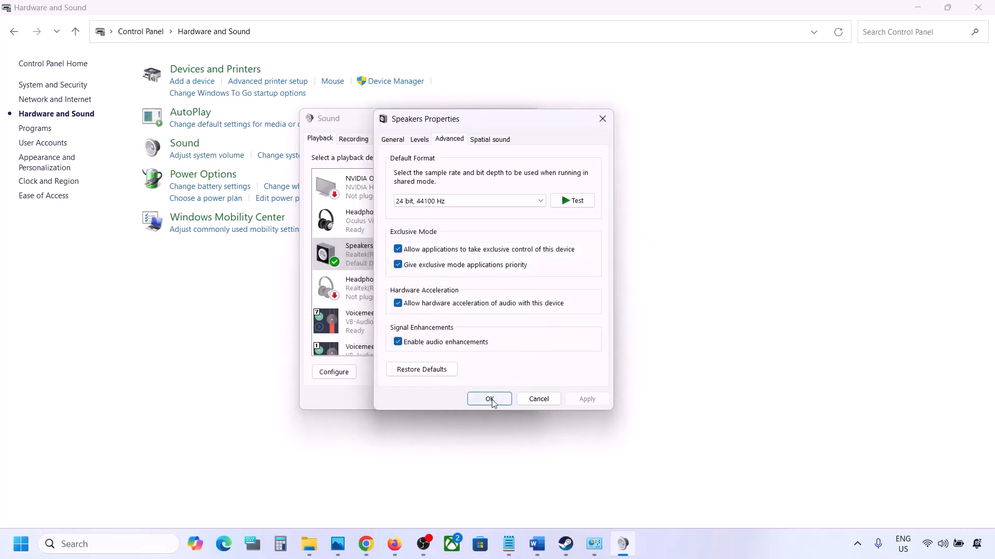
Set the speakers' default format to 24 bit, 48000 Hz, apply it, and close the Speakers Properties and Sound dialogs.
{"action": "left_click", "coordinate": [449, 200]}
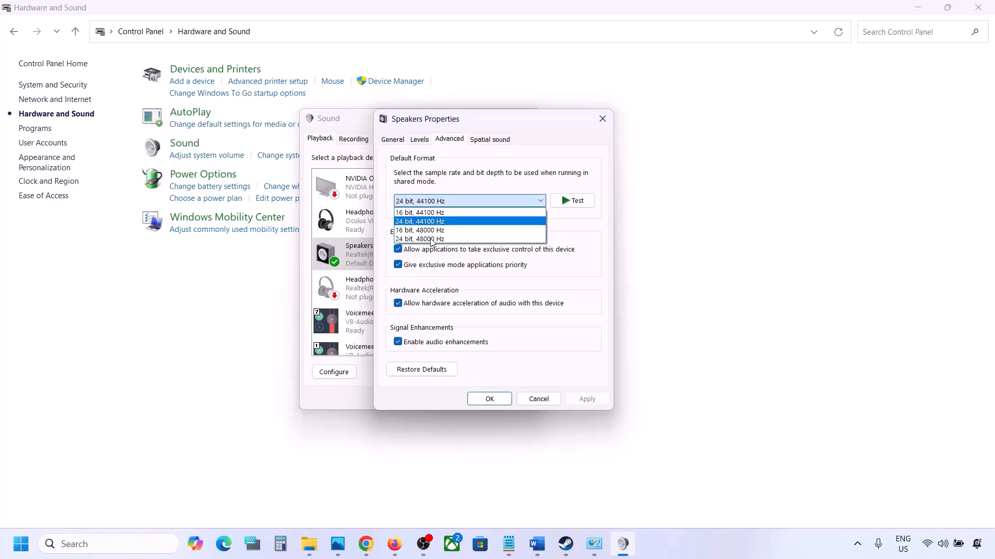
{"action": "left_click", "coordinate": [431, 240]}
{"action": "left_click", "coordinate": [585, 399]}
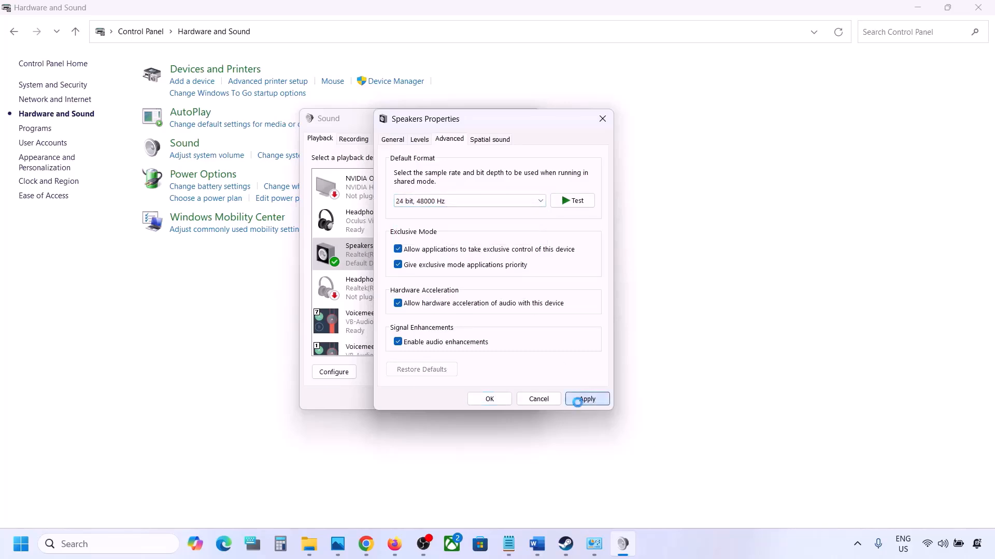
{"action": "left_click", "coordinate": [489, 399]}
{"action": "left_click", "coordinate": [418, 400]}
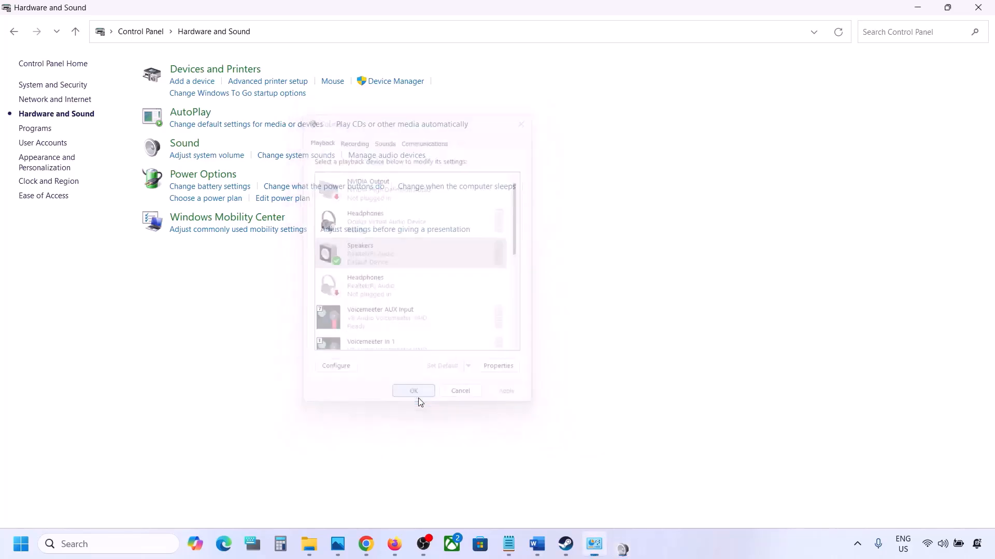
Return to the Word notes, read through the Step 5 controller advice, and highlight "Turn off Spatial Sound" in Step 6.
{"action": "left_click", "coordinate": [537, 543]}
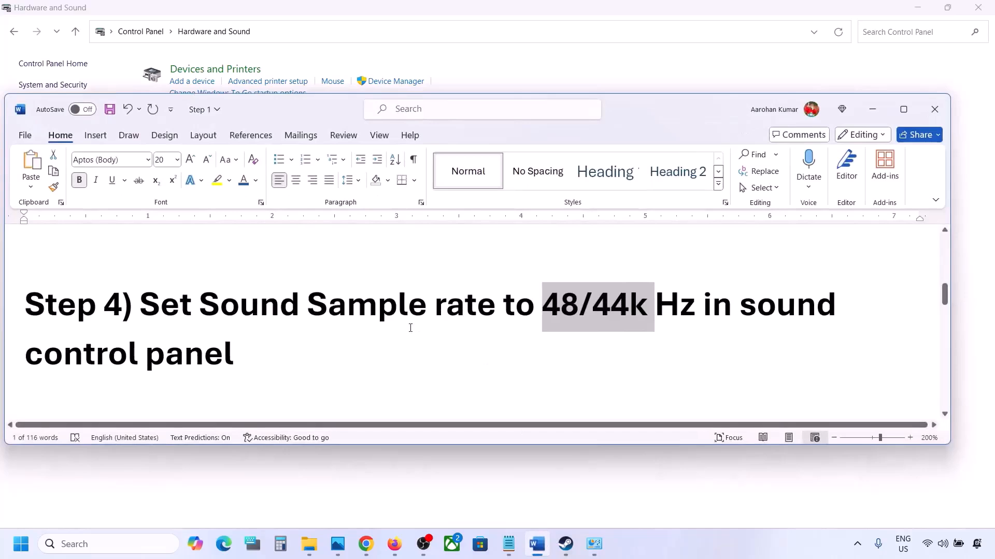
{"action": "scroll", "coordinate": [409, 327], "scroll_direction": "down", "scroll_amount": 5}
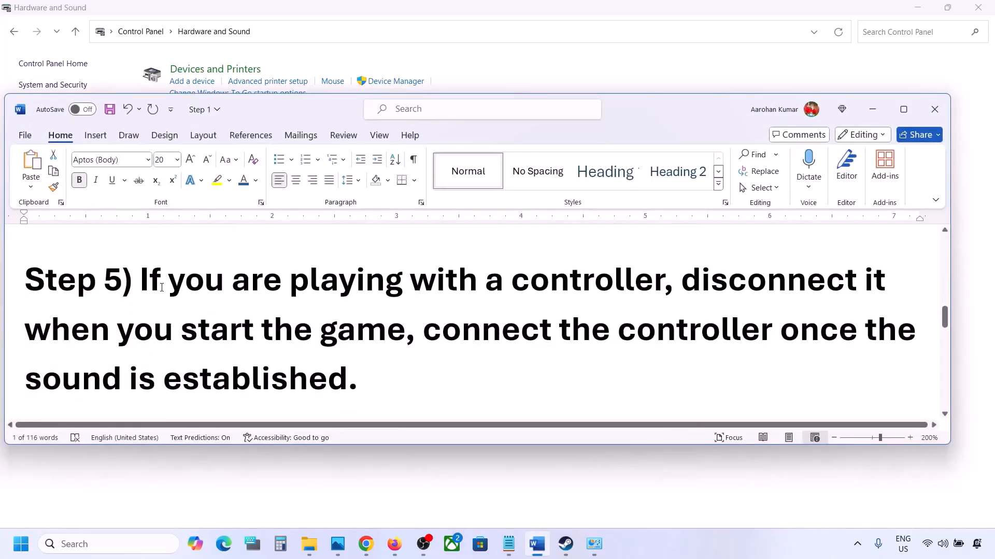
{"action": "left_click_drag", "start_coordinate": [161, 286], "coordinate": [349, 369]}
{"action": "left_click", "coordinate": [677, 286]}
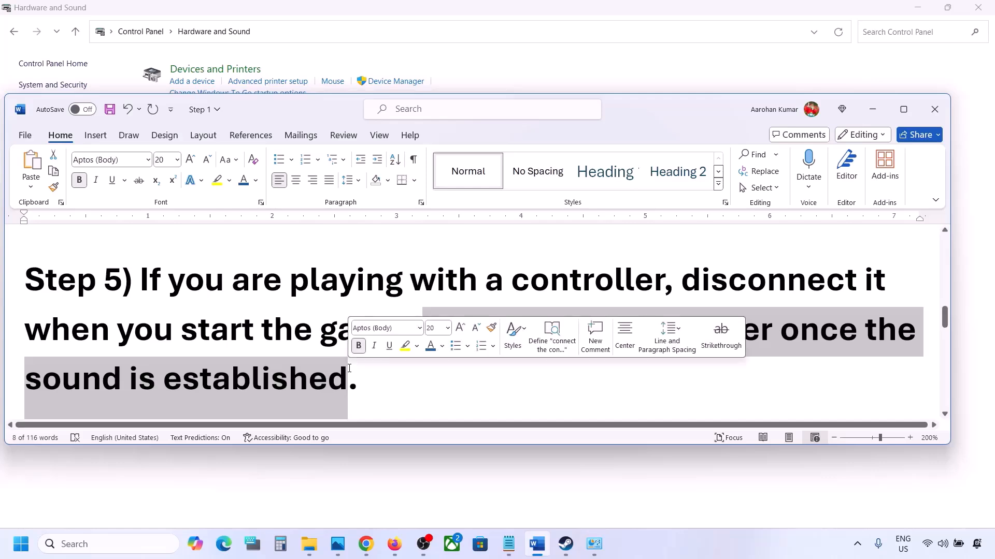
{"action": "left_click", "coordinate": [349, 368]}
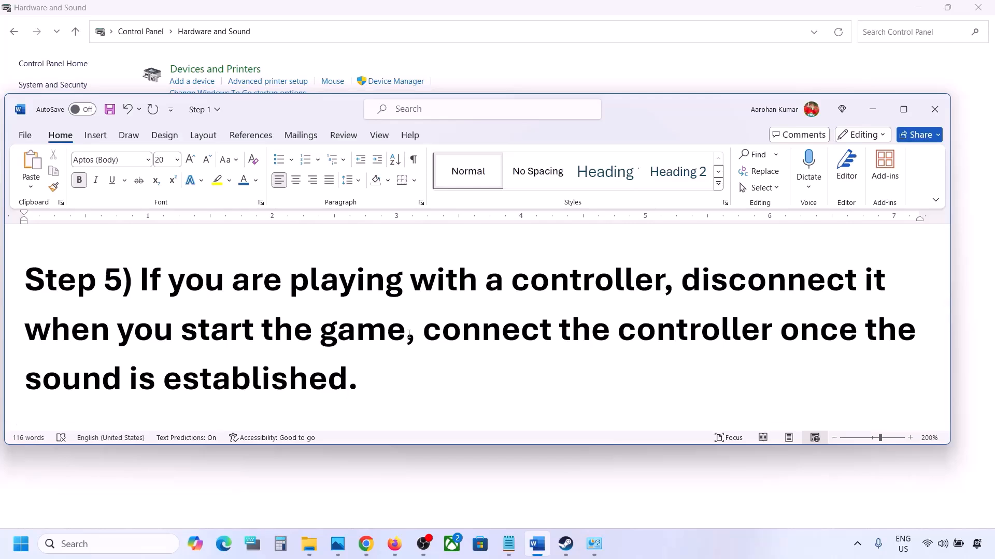
{"action": "scroll", "coordinate": [408, 334], "scroll_direction": "down", "scroll_amount": 3}
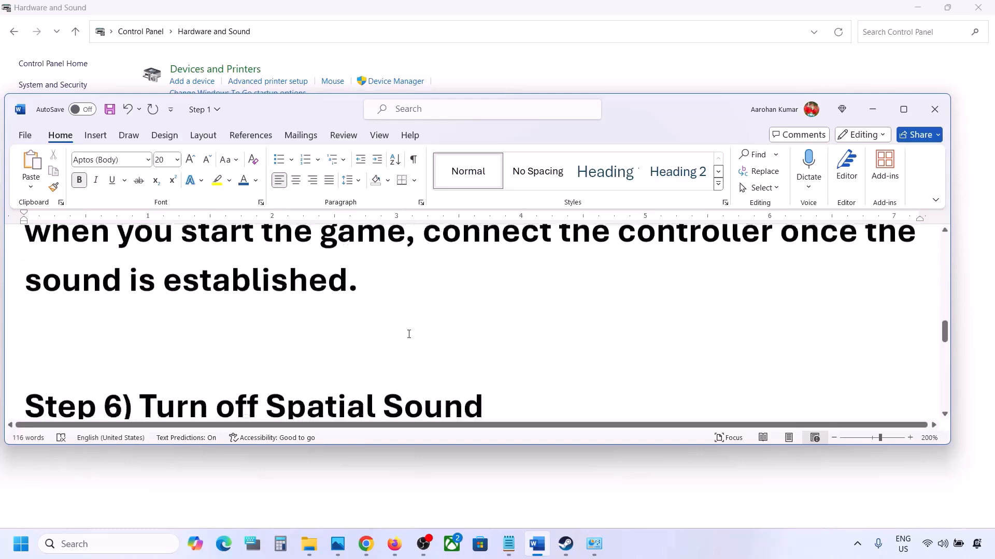
{"action": "left_click_drag", "start_coordinate": [159, 346], "coordinate": [463, 328]}
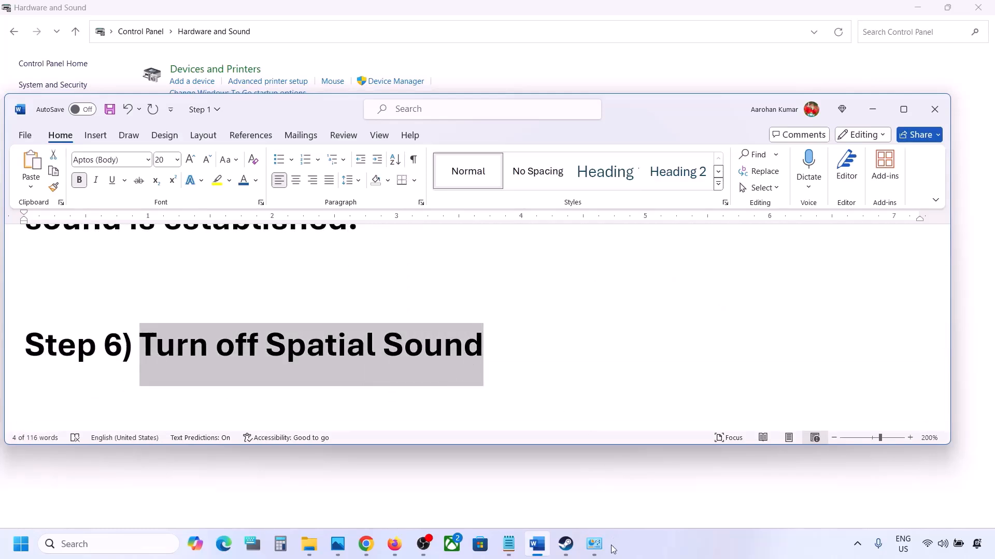
Search Windows for "control", open Control Panel, and bring up the Sound dialog from Hardware and Sound.
{"action": "left_click", "coordinate": [96, 543]}
{"action": "type", "text": "control"}
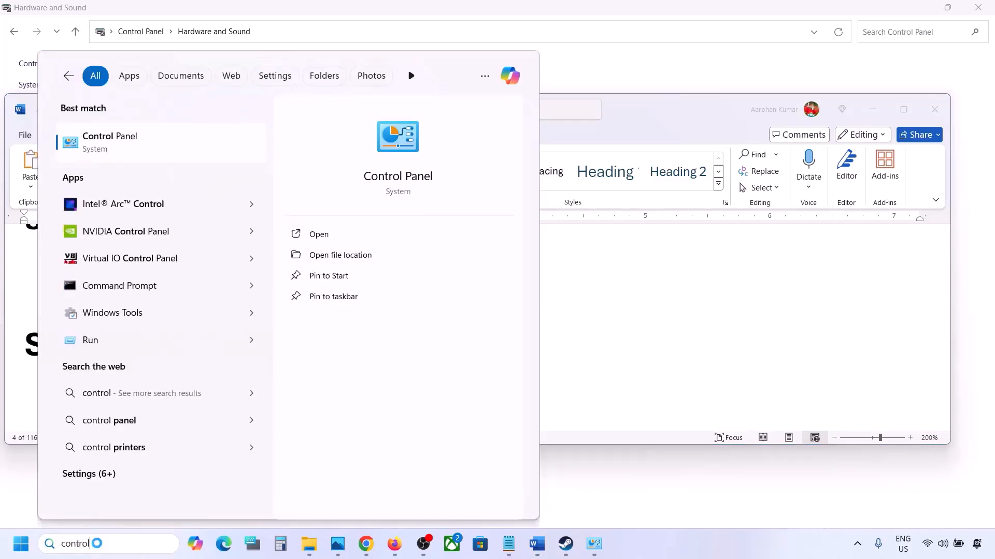
{"action": "key", "text": "Return"}
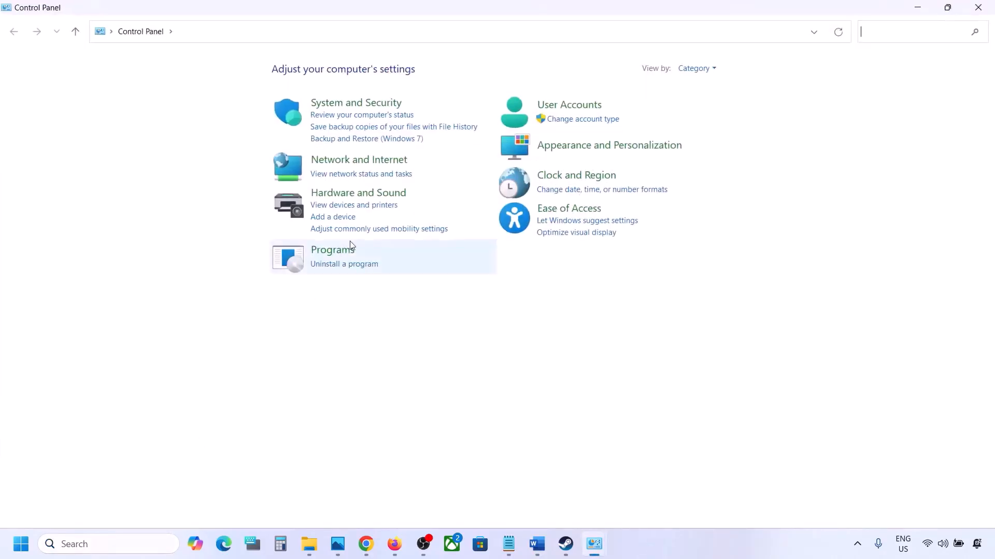
{"action": "left_click", "coordinate": [349, 193]}
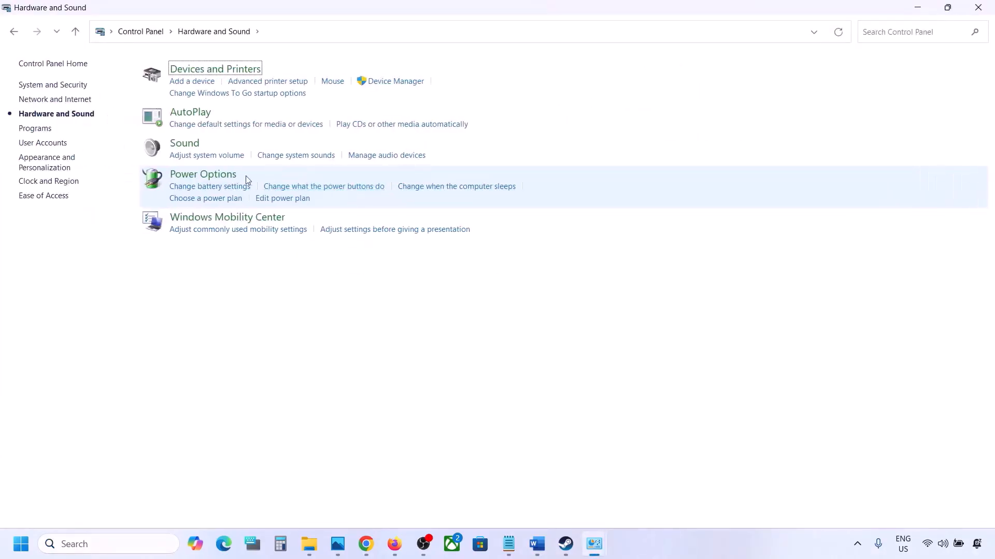
{"action": "left_click", "coordinate": [191, 147]}
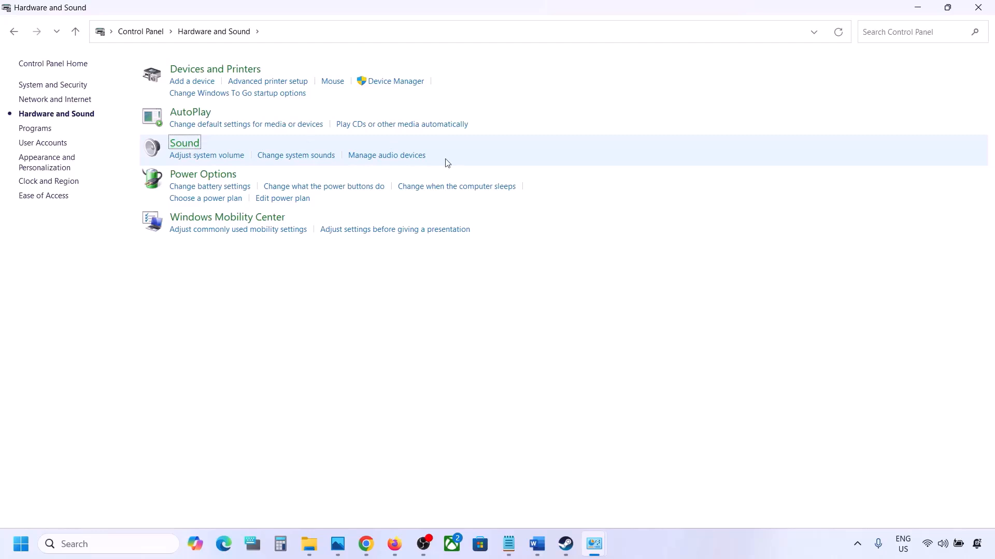
{"action": "left_click_drag", "start_coordinate": [197, 70], "coordinate": [429, 117]}
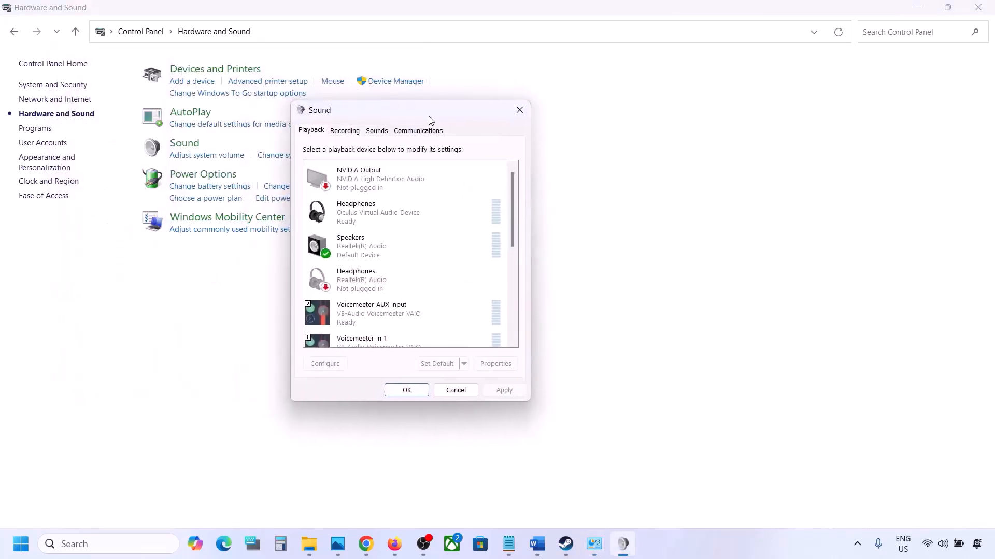
Set the spatial sound format of Speakers (Realtek(R) Audio) to Off, apply it, and close the sound dialogs and Control Panel.
{"action": "left_click", "coordinate": [368, 253]}
{"action": "right_click", "coordinate": [381, 246]}
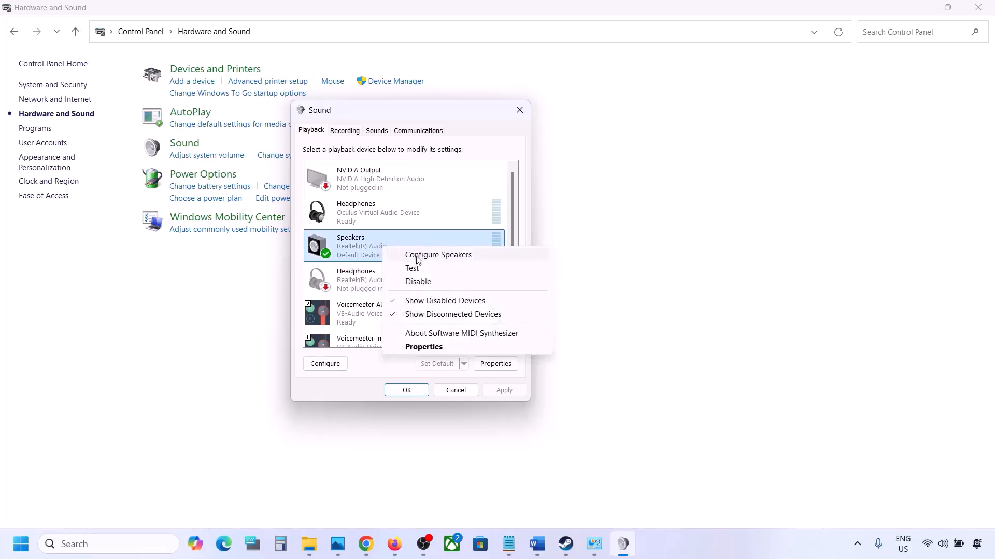
{"action": "left_click", "coordinate": [423, 347]}
{"action": "left_click", "coordinate": [433, 180]}
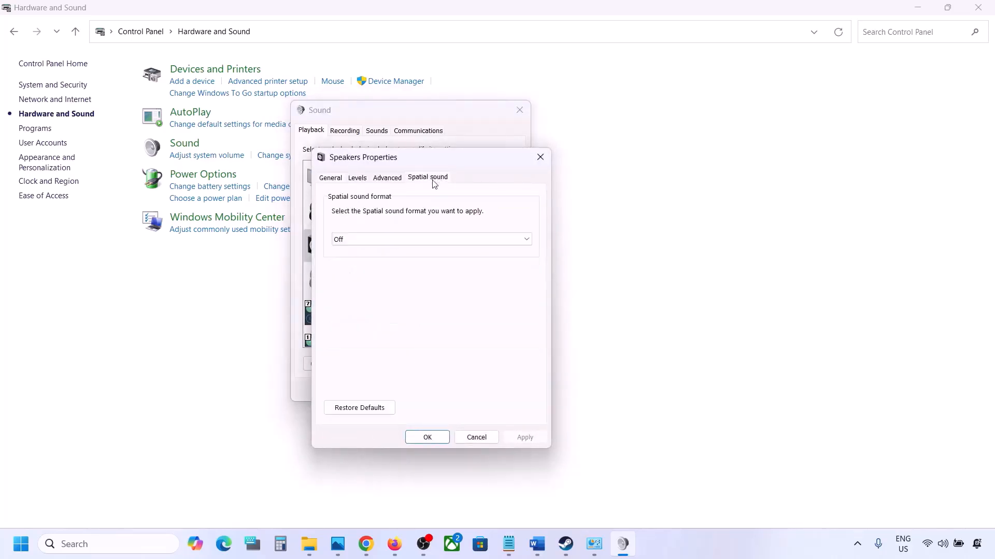
{"action": "left_click", "coordinate": [365, 240]}
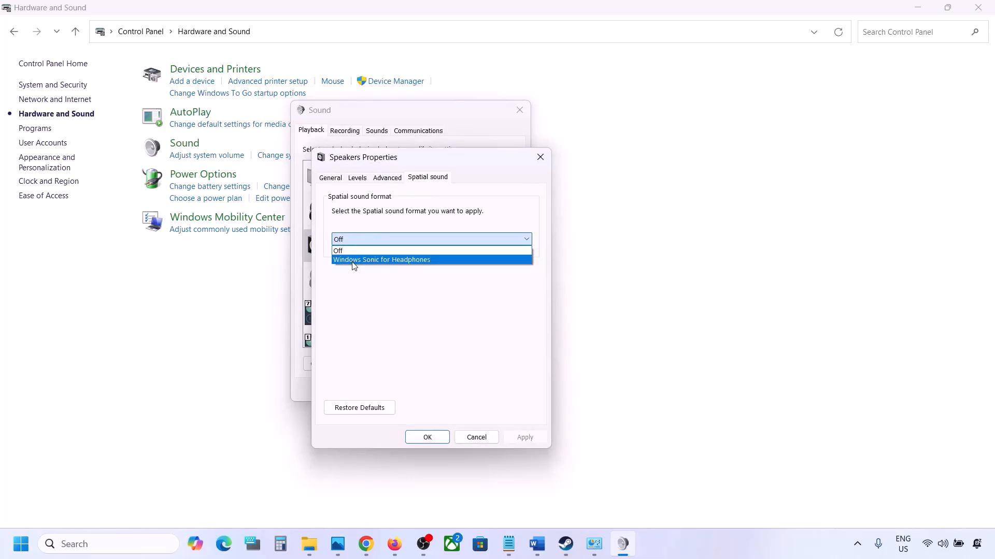
{"action": "left_click", "coordinate": [345, 252]}
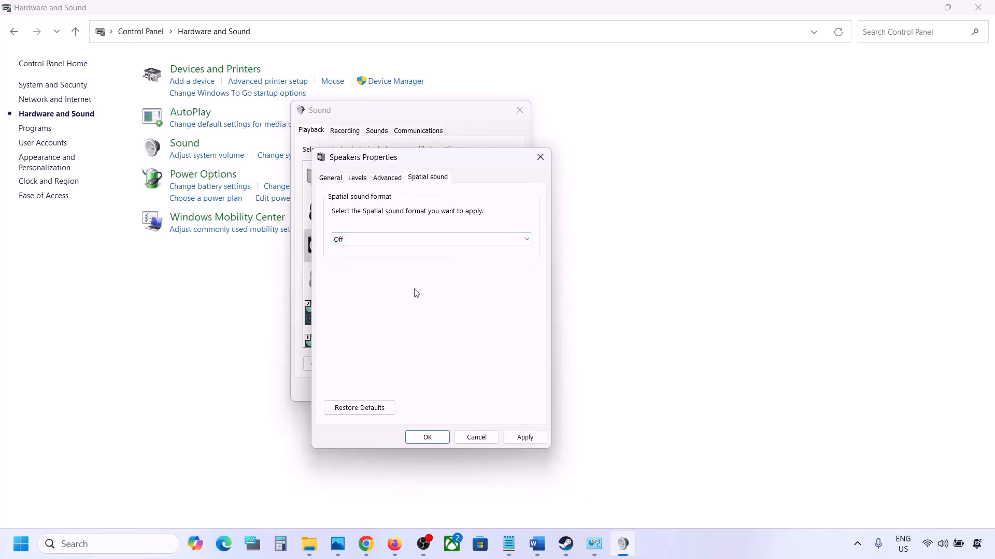
{"action": "left_click", "coordinate": [522, 442]}
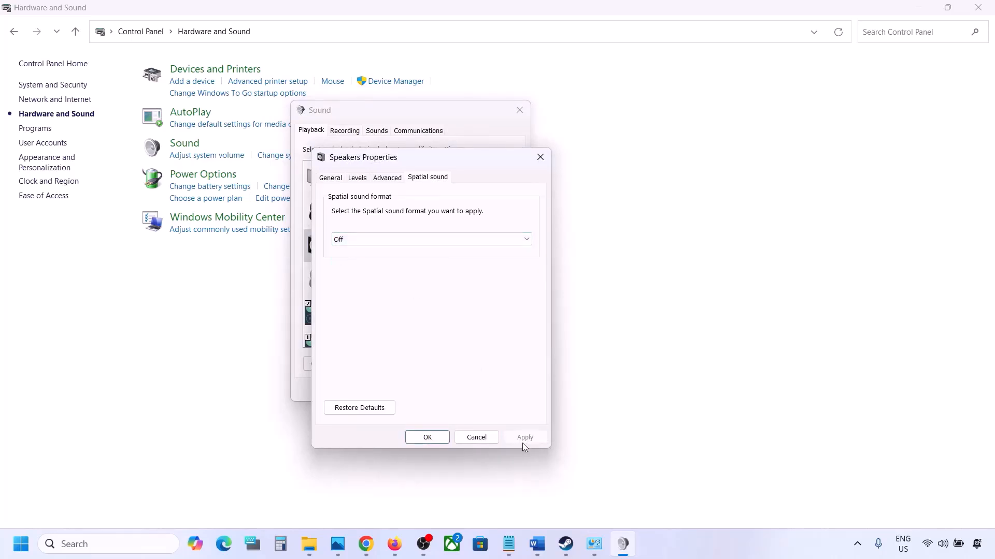
{"action": "left_click", "coordinate": [434, 439]}
{"action": "left_click", "coordinate": [418, 390]}
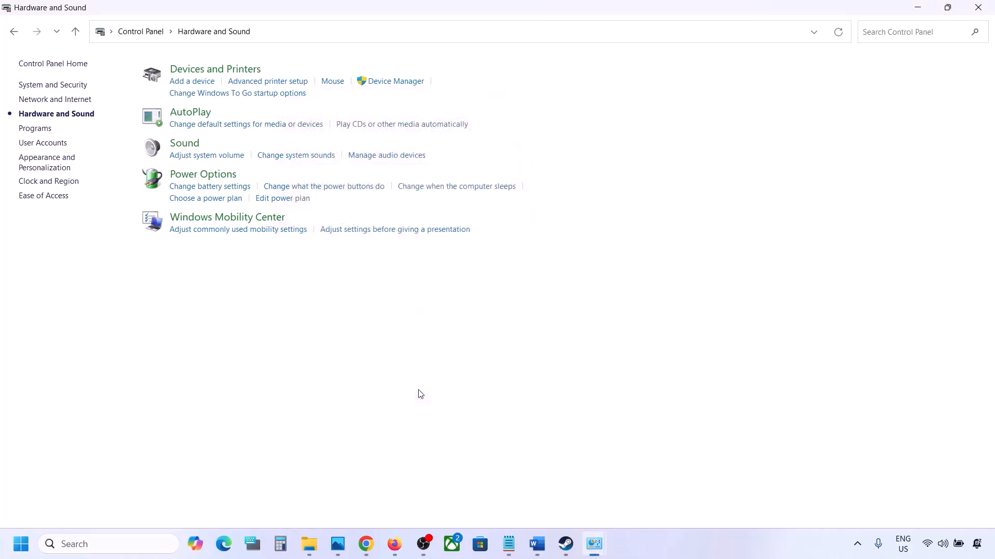
{"action": "left_click", "coordinate": [978, 9]}
Go to Step 7 in the maximized Word notes and highlight "Oculus/voicemeeter" and the device manager instruction one after the other.
{"action": "scroll", "coordinate": [456, 346], "scroll_direction": "down", "scroll_amount": 3}
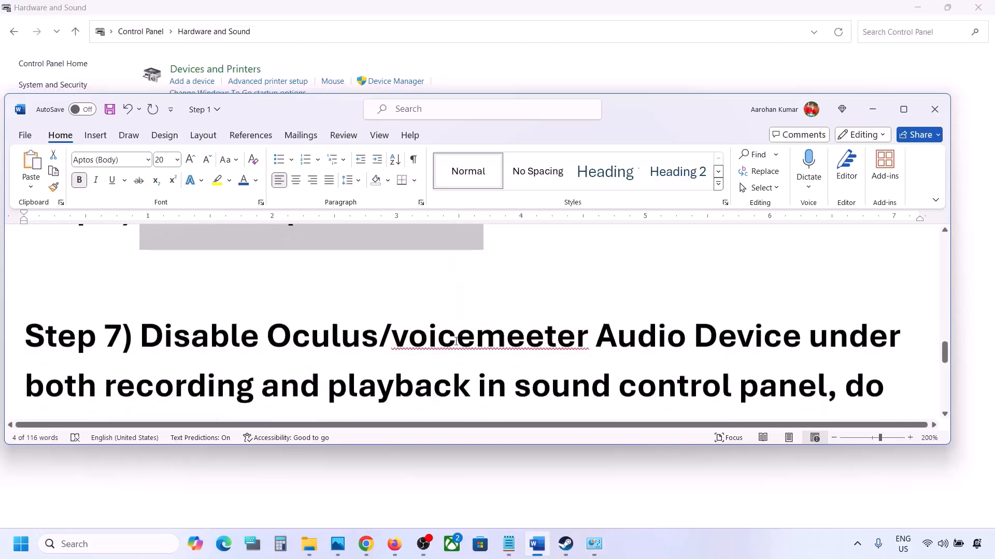
{"action": "left_click", "coordinate": [903, 109]}
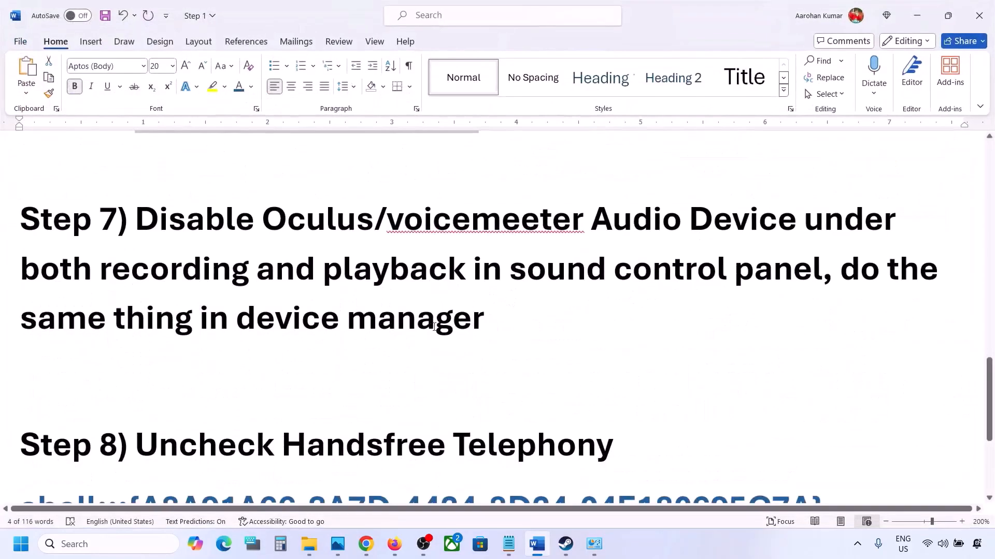
{"action": "scroll", "coordinate": [275, 337], "scroll_direction": "up", "scroll_amount": 2}
{"action": "left_click_drag", "start_coordinate": [264, 330], "coordinate": [551, 334]}
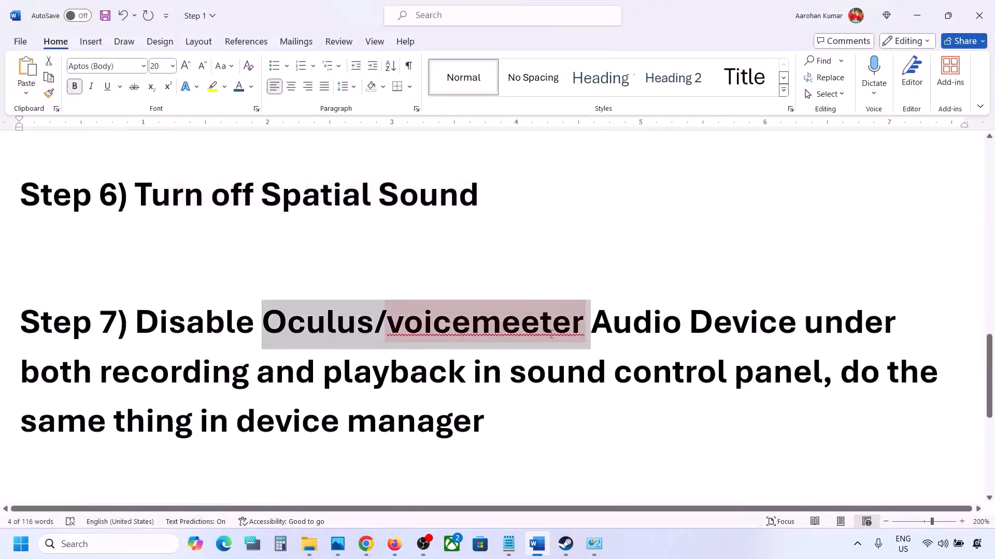
{"action": "left_click", "coordinate": [632, 326]}
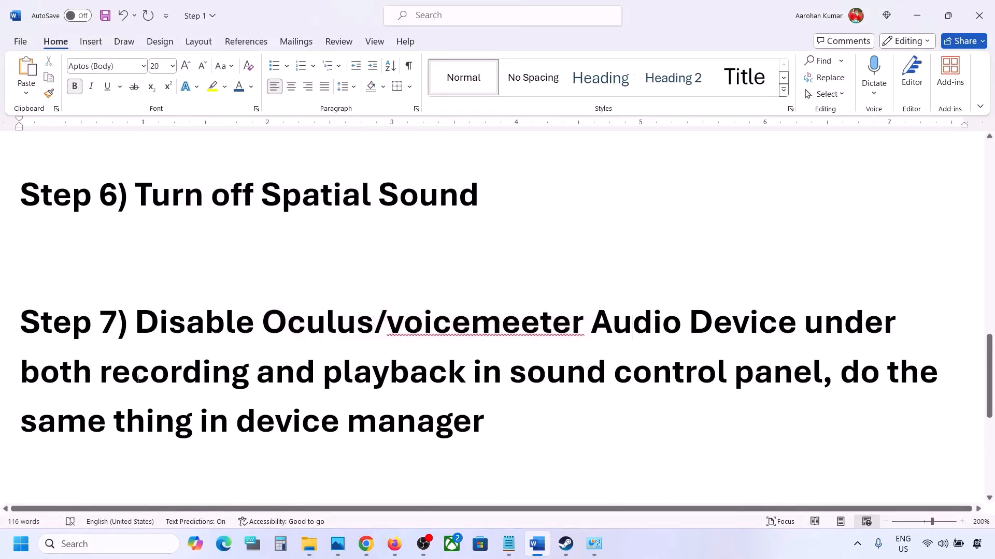
{"action": "left_click_drag", "start_coordinate": [159, 307], "coordinate": [730, 383]}
{"action": "left_click_drag", "start_coordinate": [128, 421], "coordinate": [484, 430]}
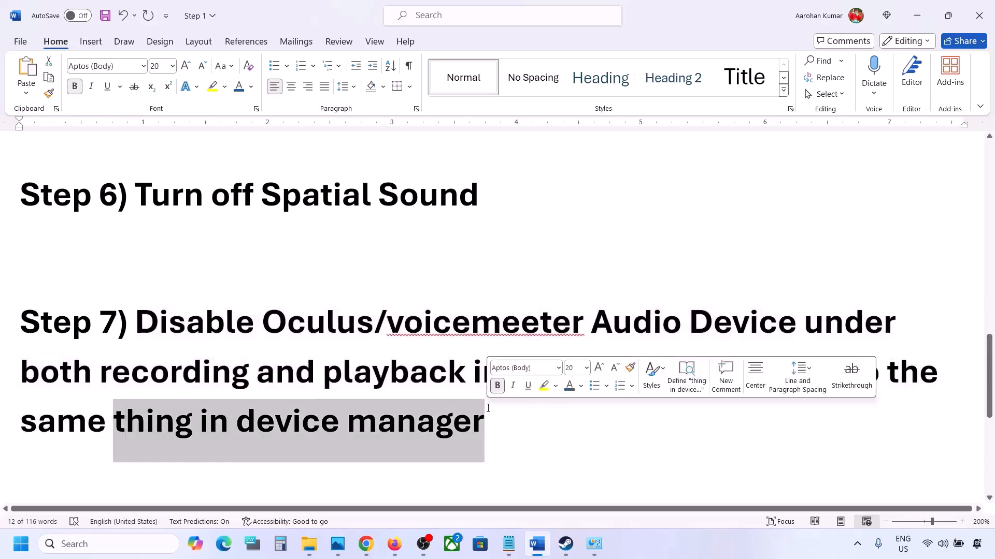
Search Windows for "control", open Control Panel, and bring up the Sound dialog from Hardware and Sound.
{"action": "left_click", "coordinate": [102, 541]}
{"action": "type", "text": "control"}
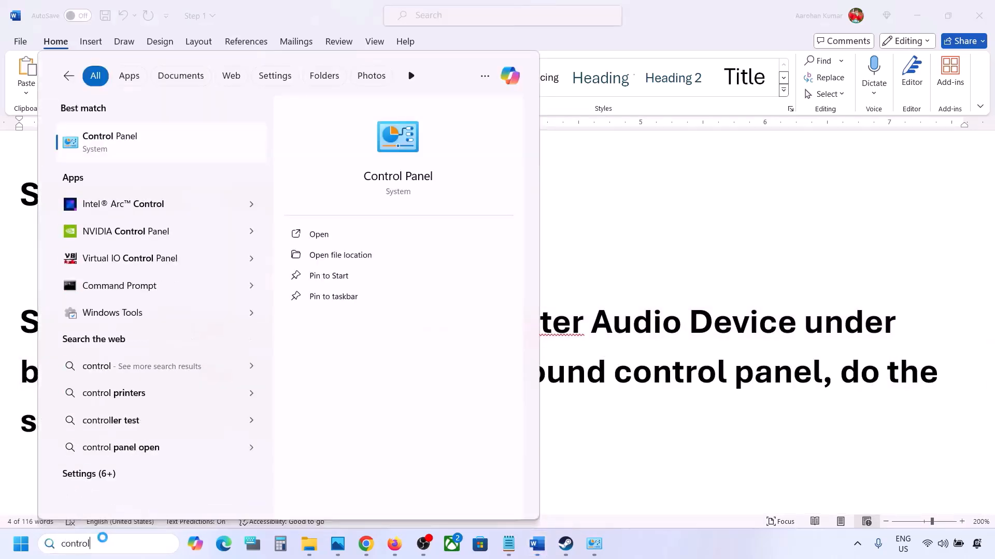
{"action": "key", "text": "Return"}
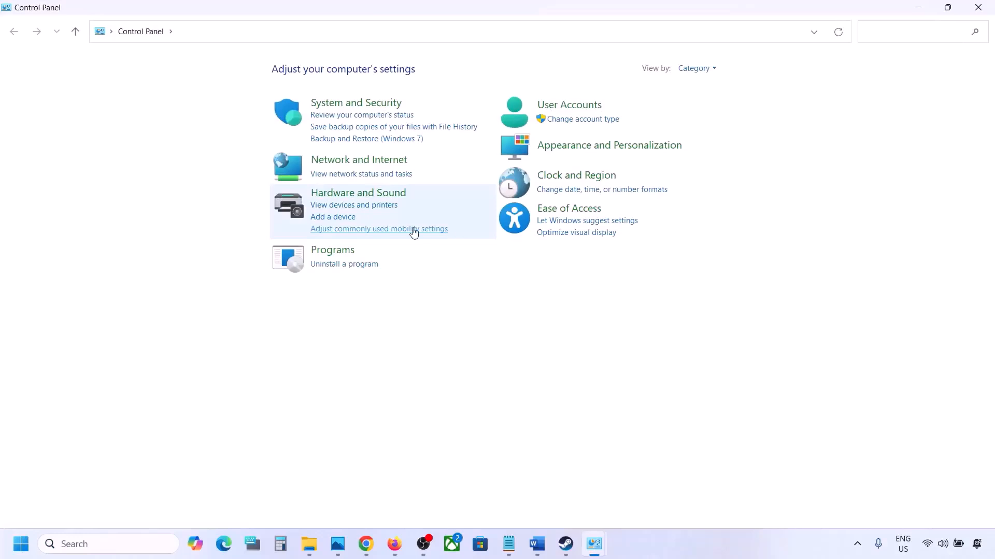
{"action": "left_click", "coordinate": [338, 200]}
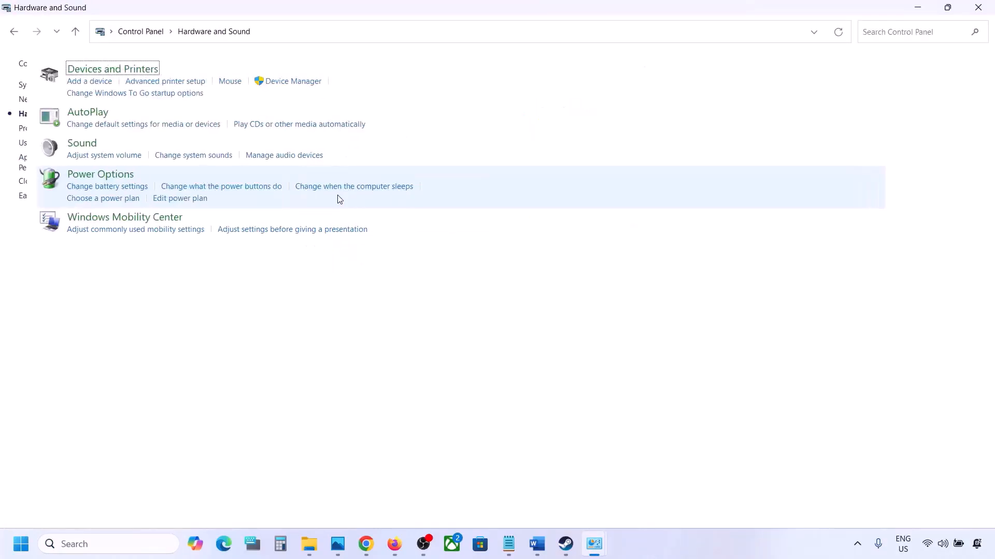
{"action": "left_click", "coordinate": [192, 148]}
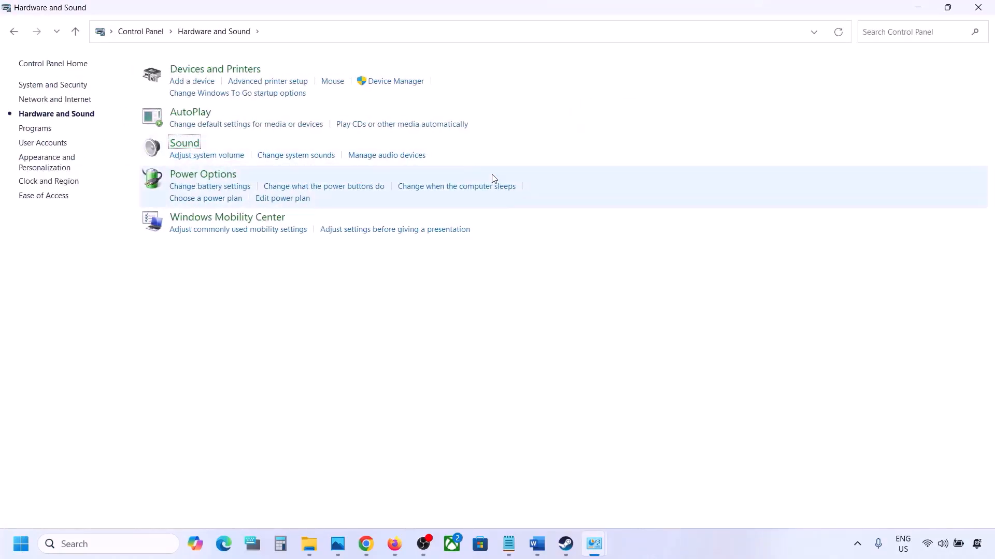
{"action": "left_click_drag", "start_coordinate": [197, 87], "coordinate": [582, 112]}
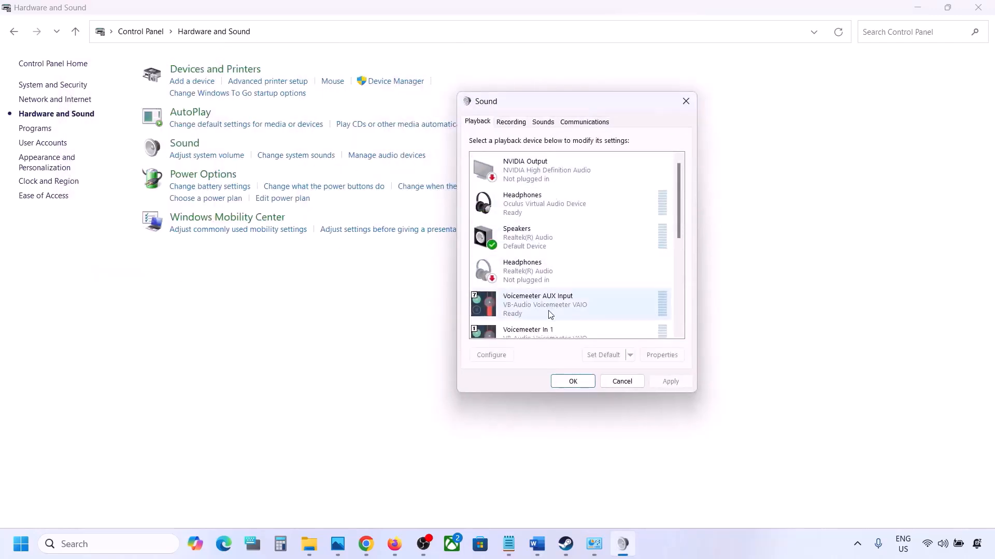
Review the playback devices and disable the Oculus Virtual Audio Device headphones.
{"action": "scroll", "coordinate": [563, 254], "scroll_direction": "down", "scroll_amount": 5}
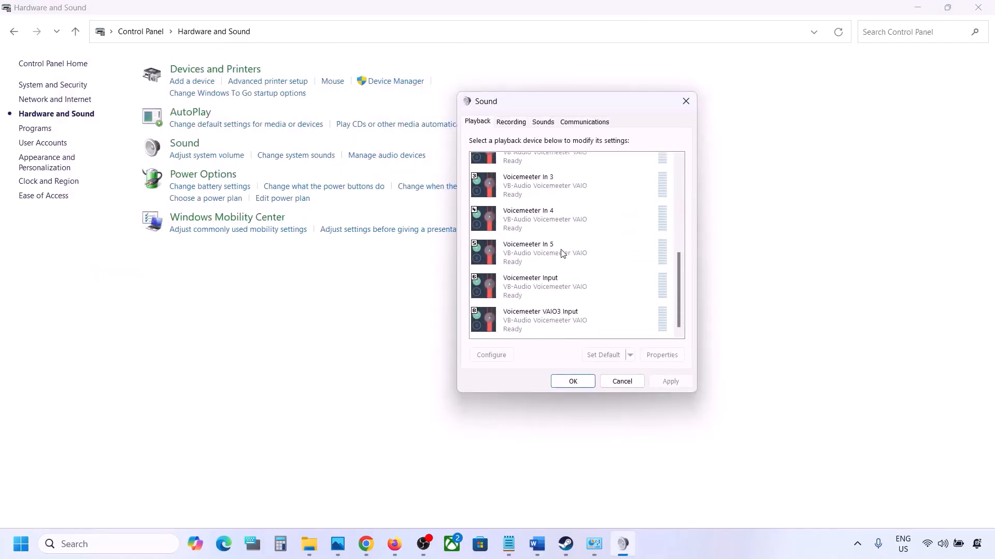
{"action": "scroll", "coordinate": [563, 253], "scroll_direction": "up", "scroll_amount": 5}
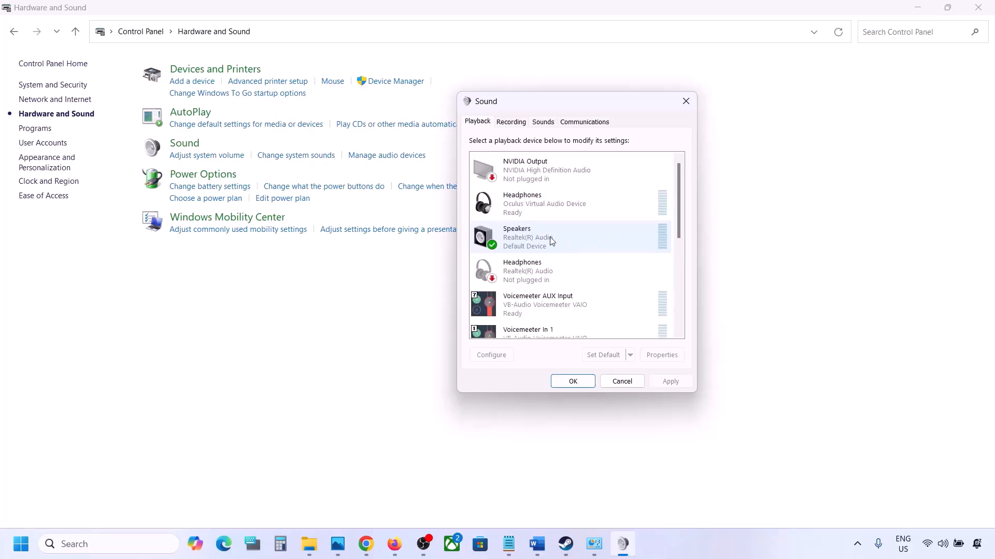
{"action": "left_click", "coordinate": [551, 241]}
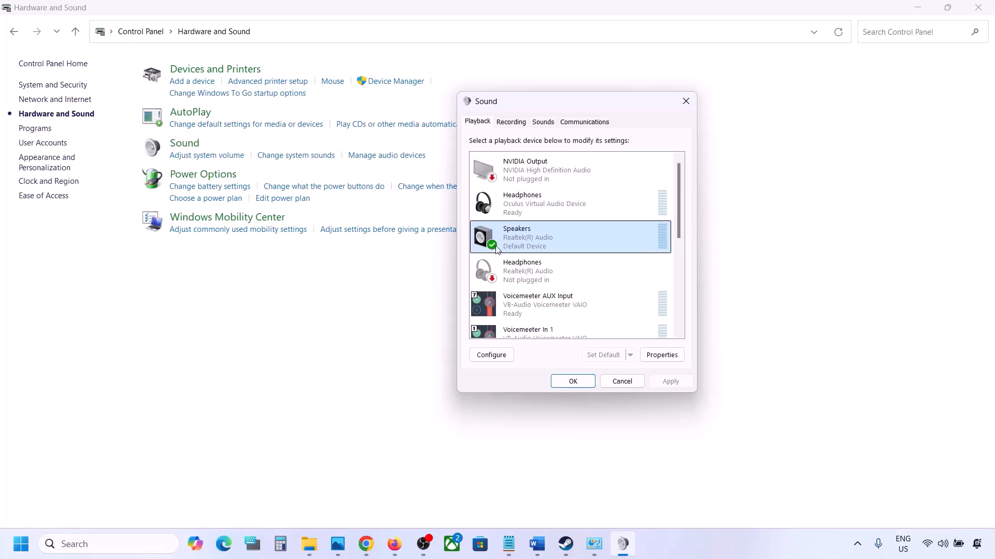
{"action": "scroll", "coordinate": [539, 316], "scroll_direction": "down", "scroll_amount": 5}
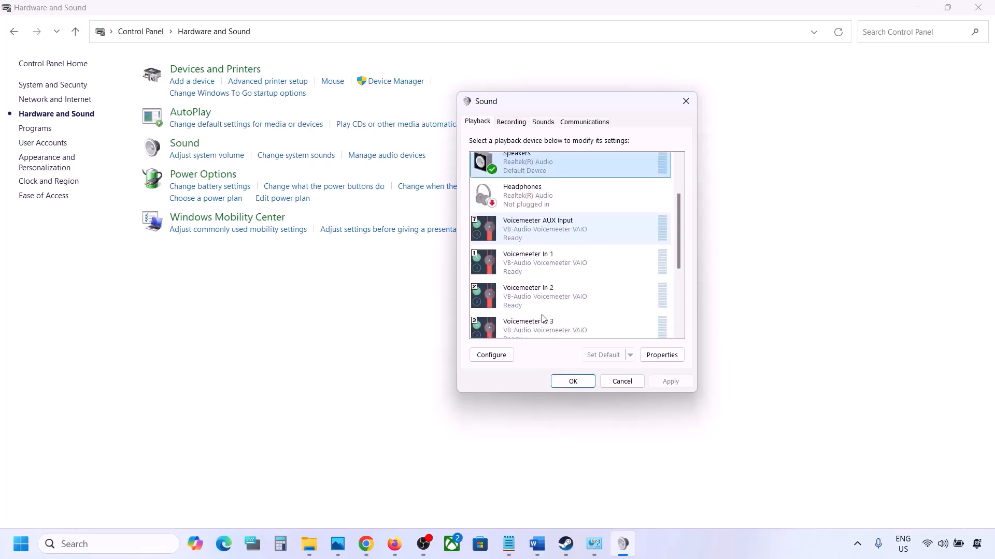
{"action": "scroll", "coordinate": [573, 291], "scroll_direction": "up", "scroll_amount": 3}
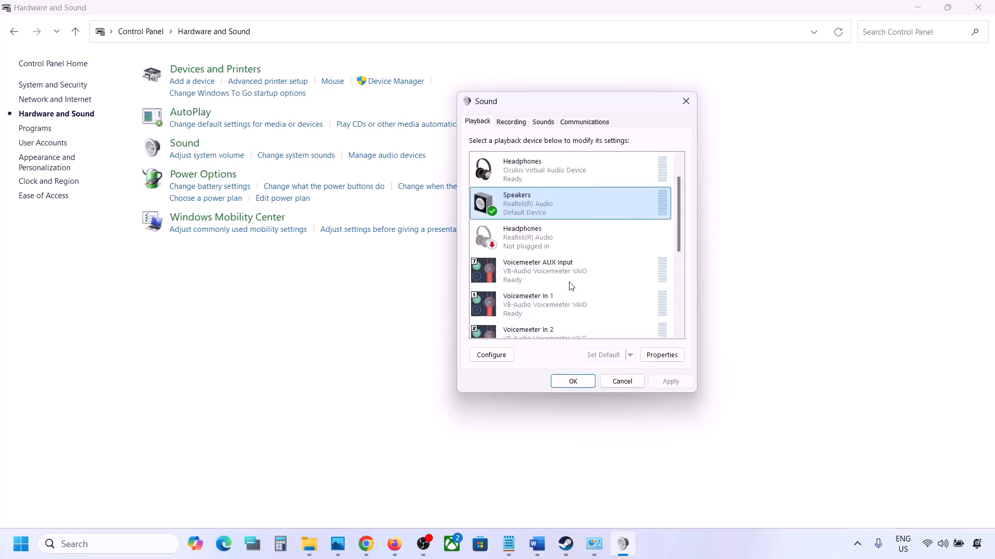
{"action": "scroll", "coordinate": [555, 249], "scroll_direction": "up", "scroll_amount": 1}
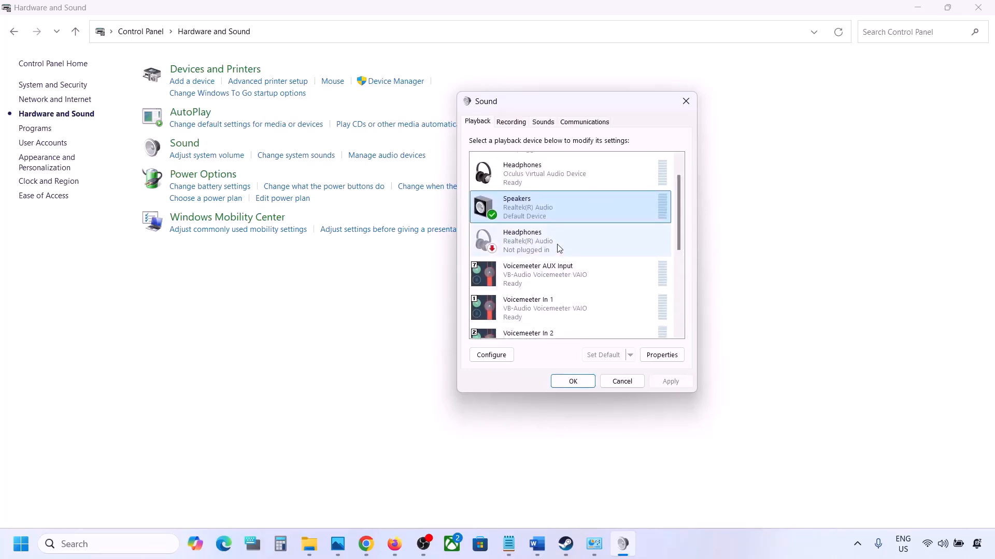
{"action": "left_click", "coordinate": [524, 180]}
{"action": "right_click", "coordinate": [530, 175]}
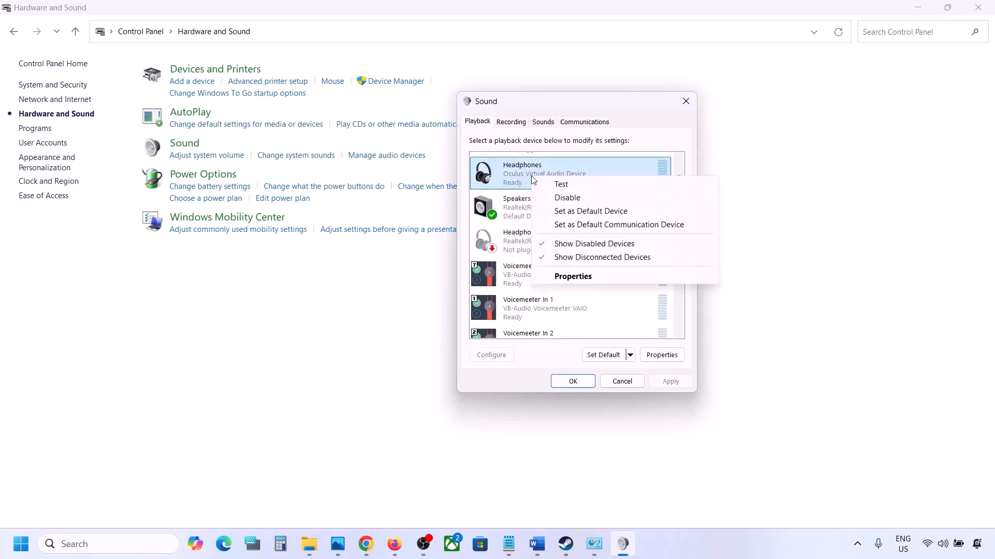
{"action": "left_click", "coordinate": [566, 197]}
Check the playback list again and view the device options for the Oculus Virtual Audio Device headphones.
{"action": "scroll", "coordinate": [553, 225], "scroll_direction": "down", "scroll_amount": 1}
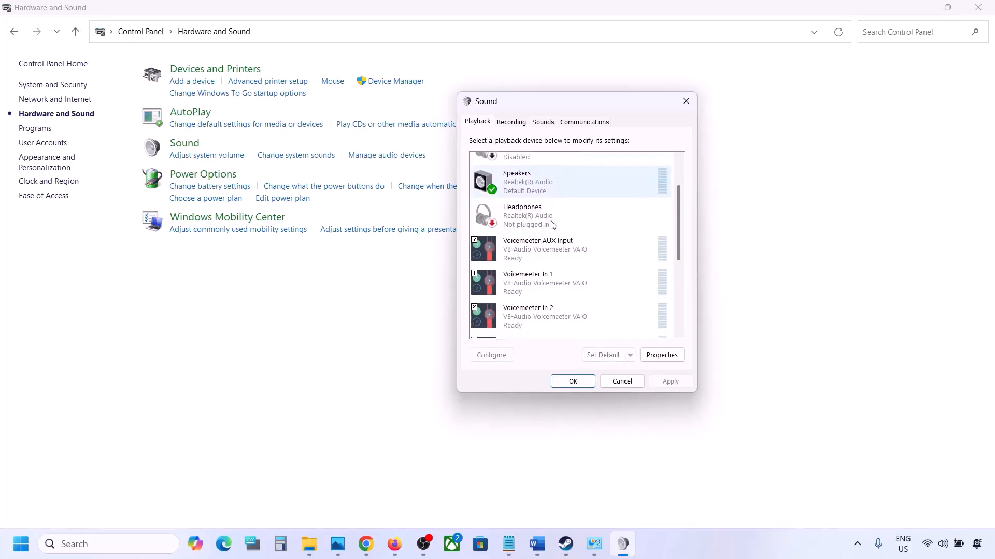
{"action": "scroll", "coordinate": [552, 225], "scroll_direction": "down", "scroll_amount": 2}
{"action": "scroll", "coordinate": [551, 224], "scroll_direction": "up", "scroll_amount": 4}
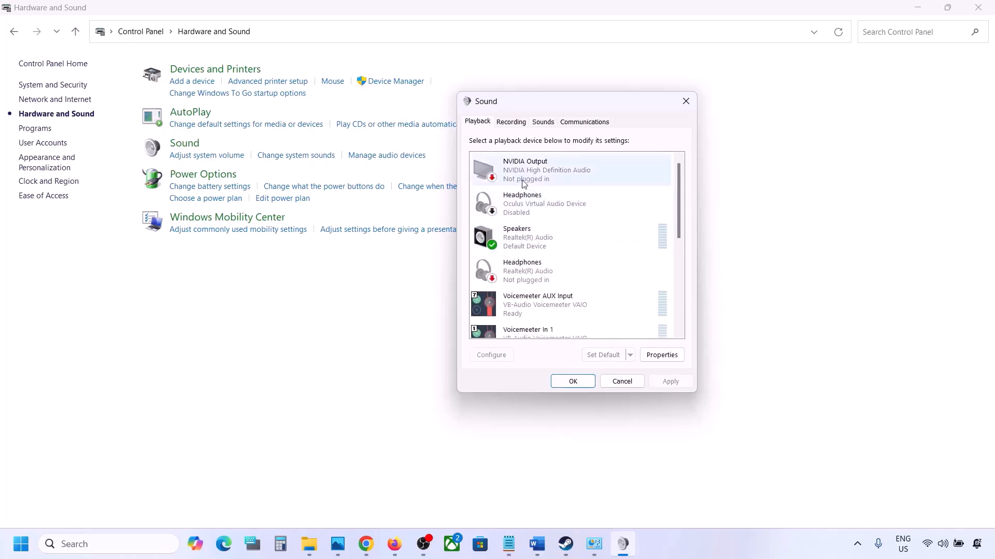
{"action": "left_click", "coordinate": [531, 197]}
{"action": "right_click", "coordinate": [531, 197]}
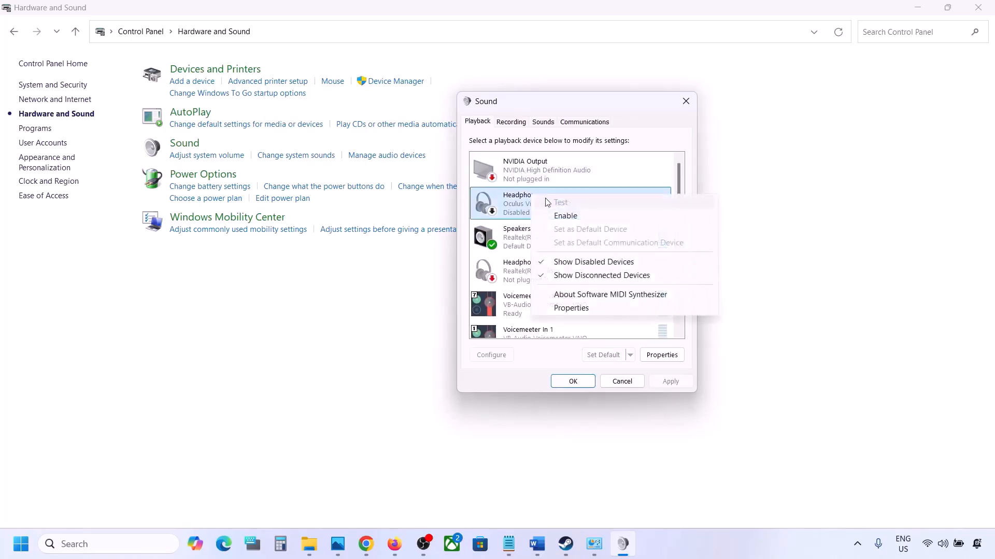
{"action": "left_click", "coordinate": [522, 216]}
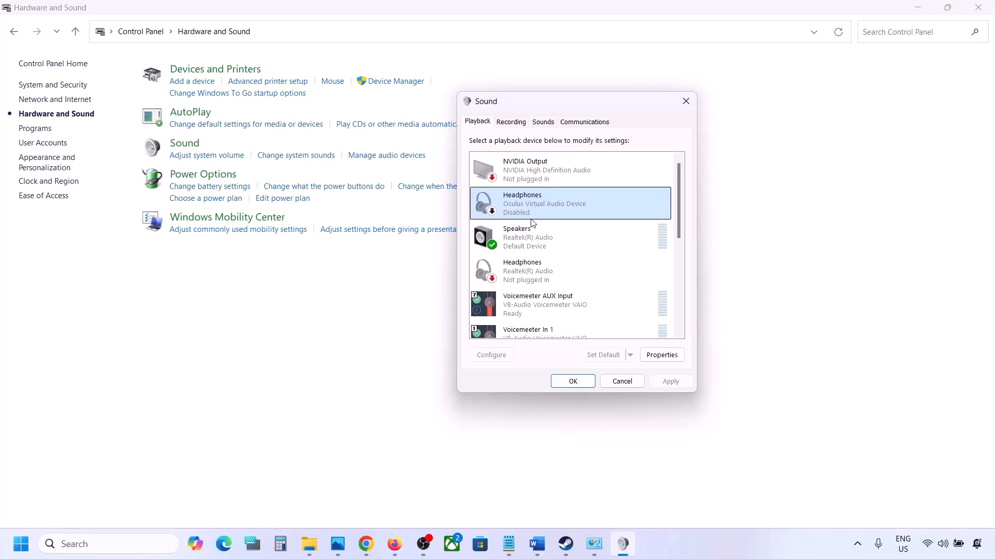
Disable the Voicemeeter AUX Input and Voicemeeter In 1 playback devices.
{"action": "scroll", "coordinate": [532, 222], "scroll_direction": "down", "scroll_amount": 1}
{"action": "left_click", "coordinate": [527, 243]}
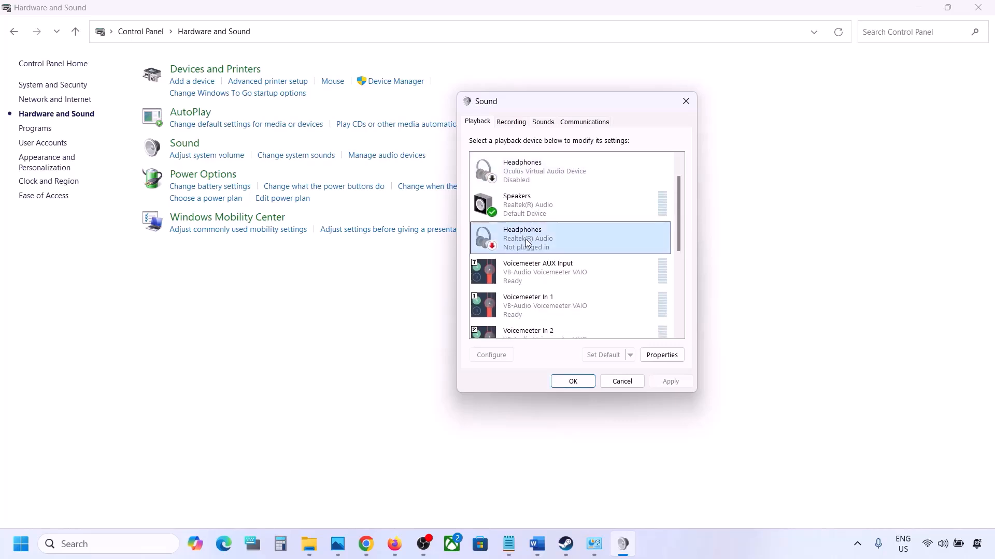
{"action": "scroll", "coordinate": [527, 243], "scroll_direction": "down", "scroll_amount": 1}
{"action": "left_click", "coordinate": [537, 248]}
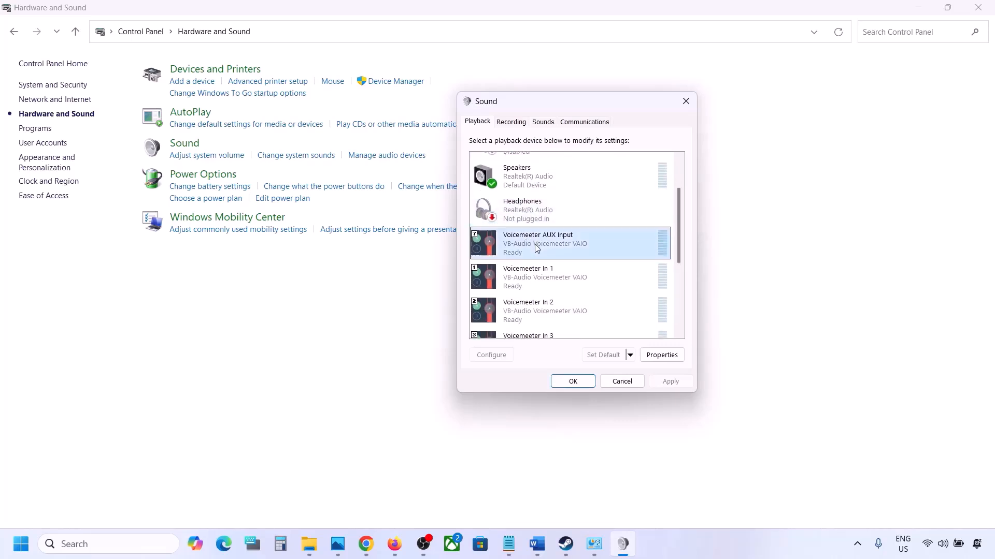
{"action": "right_click", "coordinate": [536, 248]}
{"action": "left_click", "coordinate": [570, 277]}
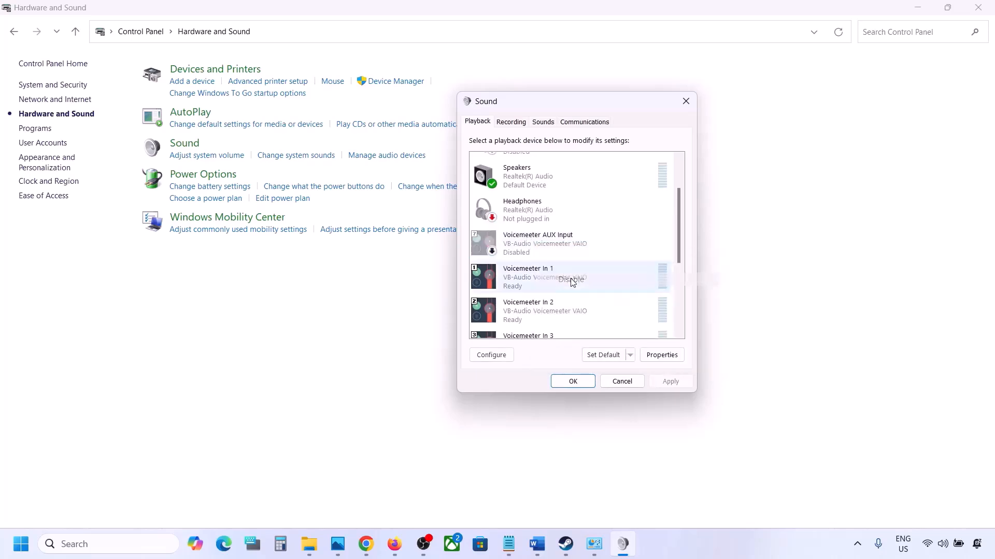
{"action": "right_click", "coordinate": [543, 284]}
{"action": "left_click", "coordinate": [583, 316]}
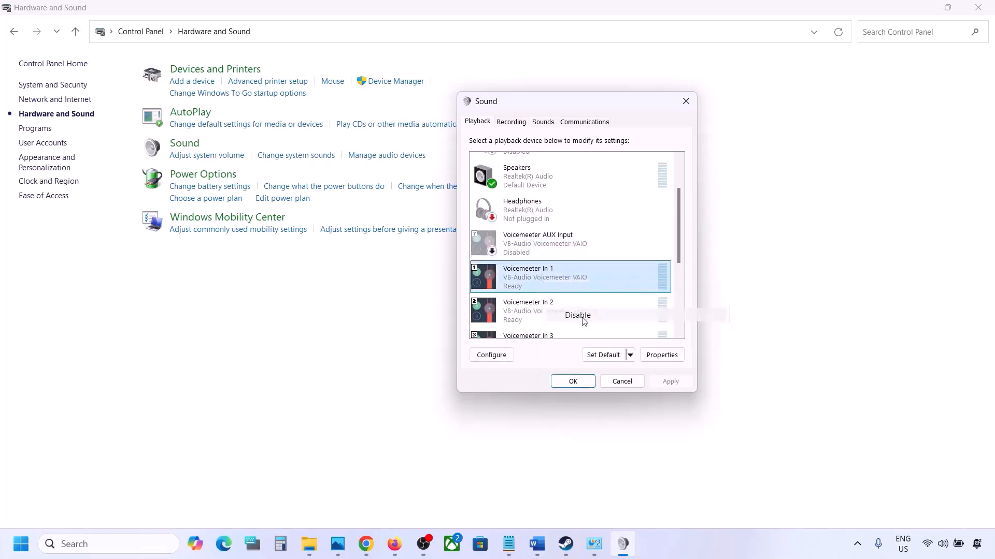
Disable the Voicemeeter In 2 and Voicemeeter In 3 playback devices.
{"action": "scroll", "coordinate": [584, 321], "scroll_direction": "down", "scroll_amount": 1}
{"action": "right_click", "coordinate": [545, 283]}
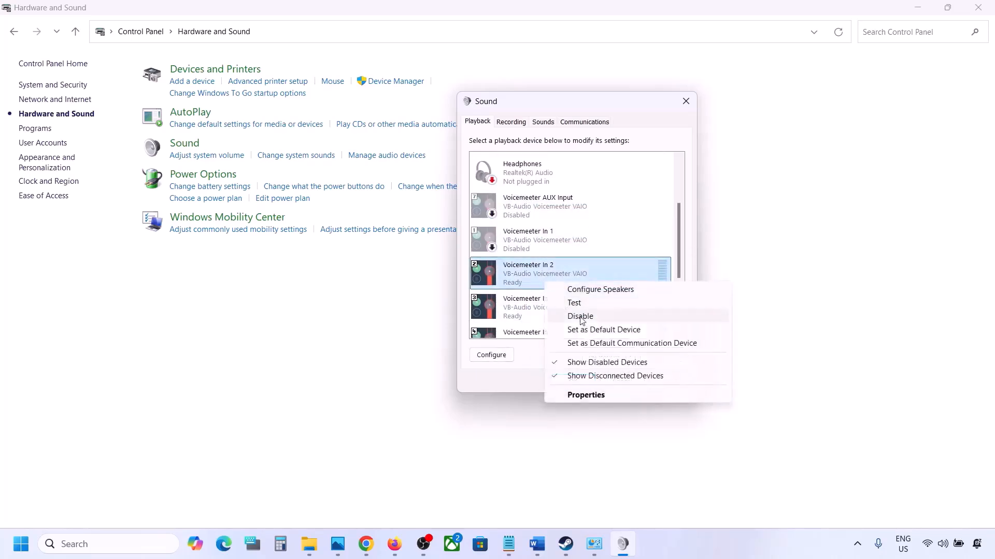
{"action": "left_click", "coordinate": [581, 317]}
{"action": "right_click", "coordinate": [536, 313]}
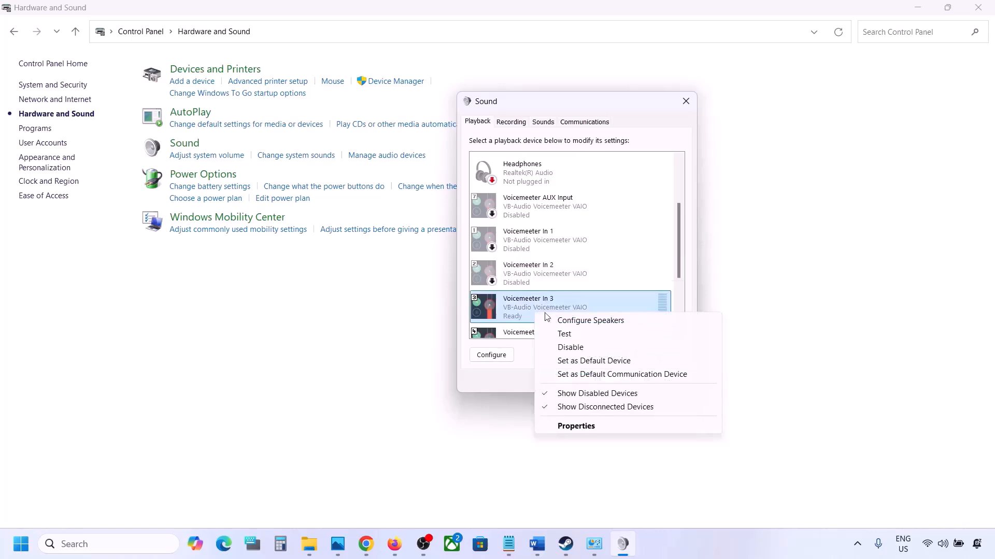
{"action": "left_click", "coordinate": [570, 349]}
Disable the remaining Voicemeeter playback devices: Voicemeeter Input, In 5, In 4 and VAIO3 Input.
{"action": "scroll", "coordinate": [570, 321], "scroll_direction": "down", "scroll_amount": 3}
{"action": "right_click", "coordinate": [531, 289]}
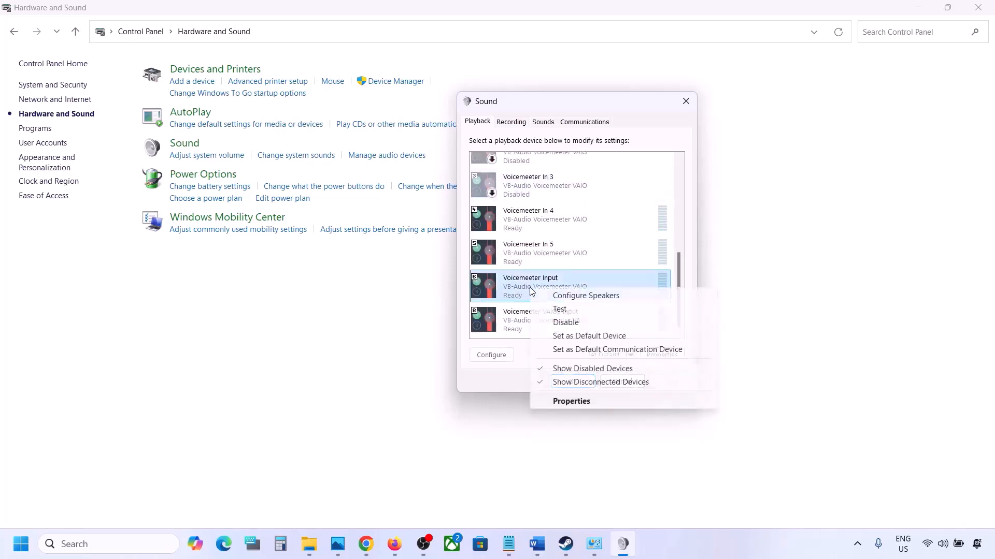
{"action": "left_click", "coordinate": [570, 323]}
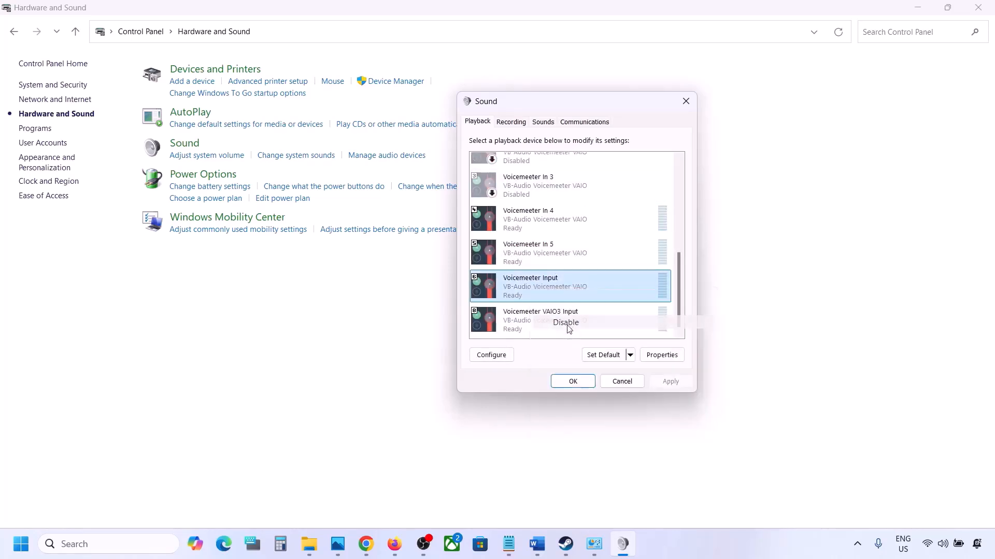
{"action": "right_click", "coordinate": [523, 258]}
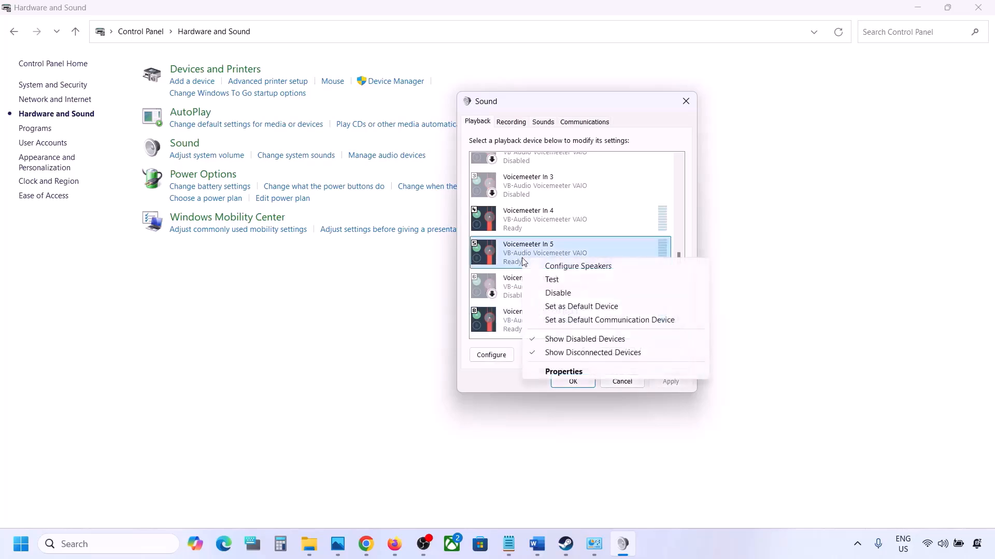
{"action": "left_click", "coordinate": [557, 298]}
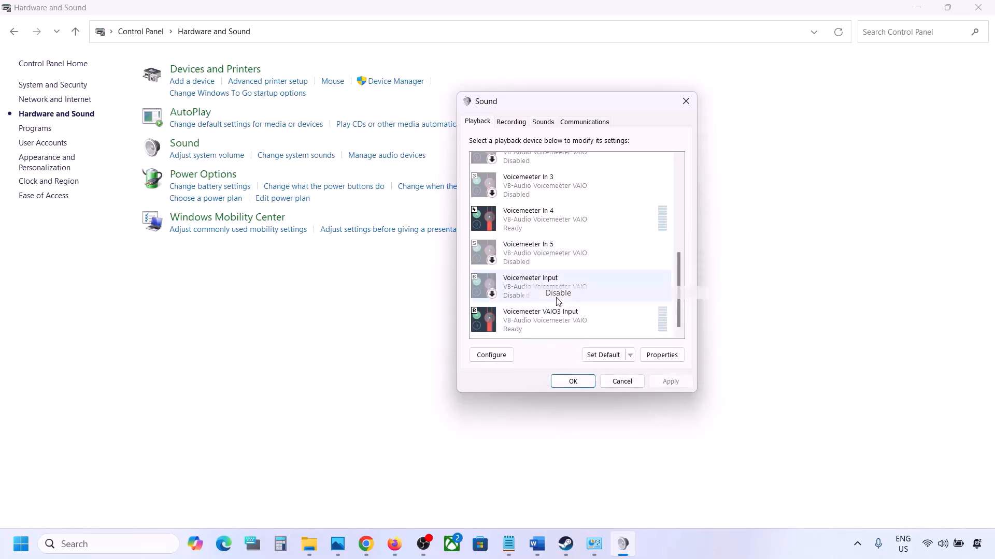
{"action": "right_click", "coordinate": [528, 219]}
{"action": "left_click", "coordinate": [557, 254]}
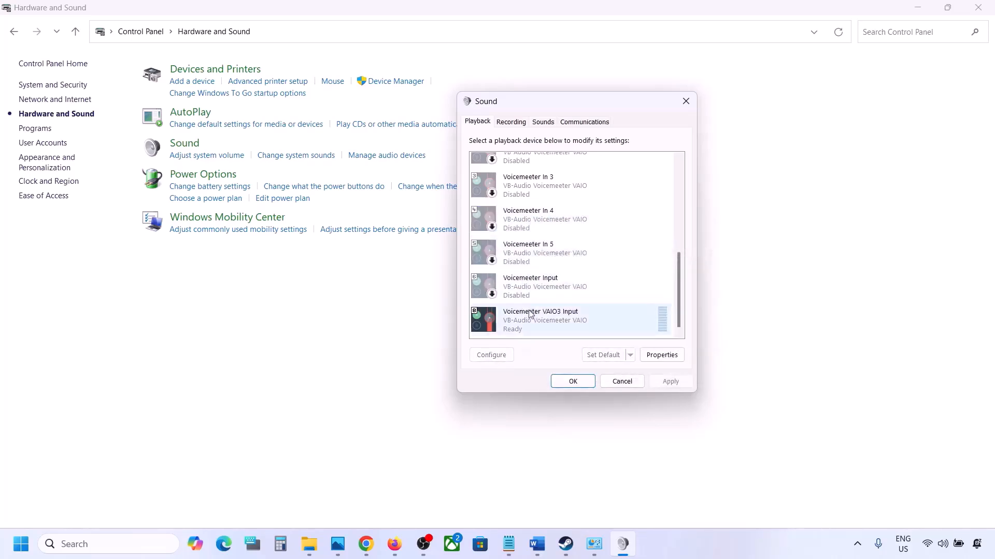
{"action": "right_click", "coordinate": [528, 318]}
{"action": "left_click", "coordinate": [562, 350]}
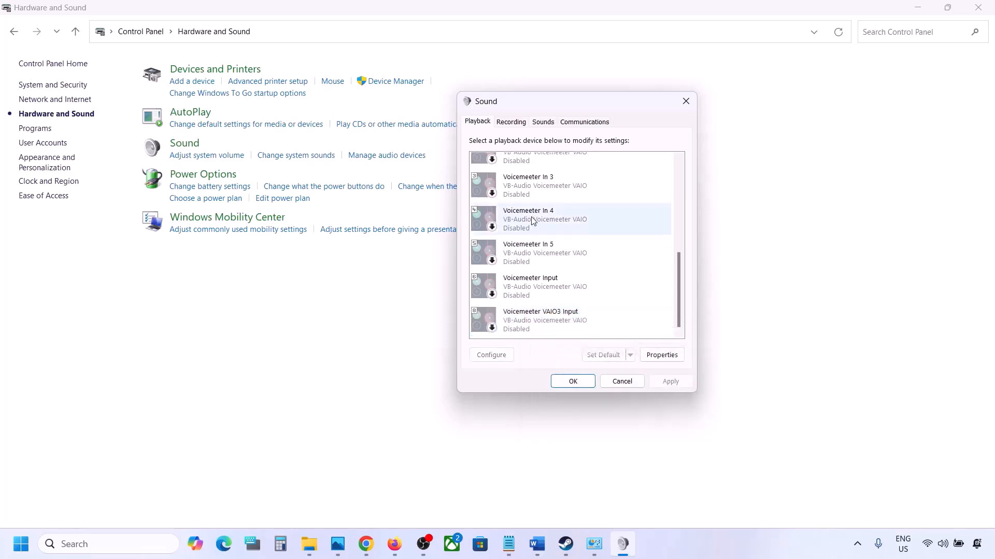
Select the Realtek(R) Audio speakers in the playback list and check their device options.
{"action": "scroll", "coordinate": [539, 222], "scroll_direction": "up", "scroll_amount": 5}
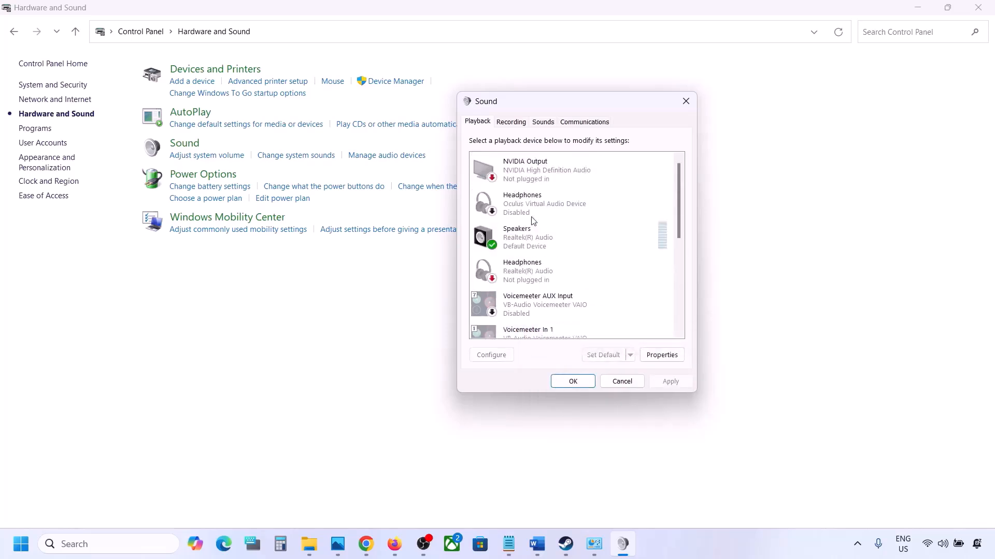
{"action": "left_click", "coordinate": [549, 239]}
{"action": "right_click", "coordinate": [549, 239]}
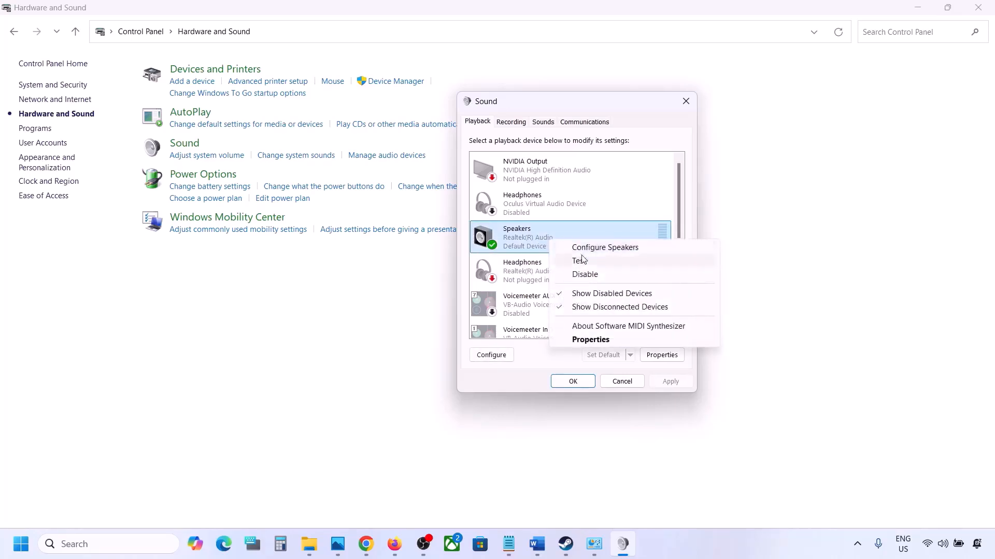
{"action": "left_click", "coordinate": [524, 249]}
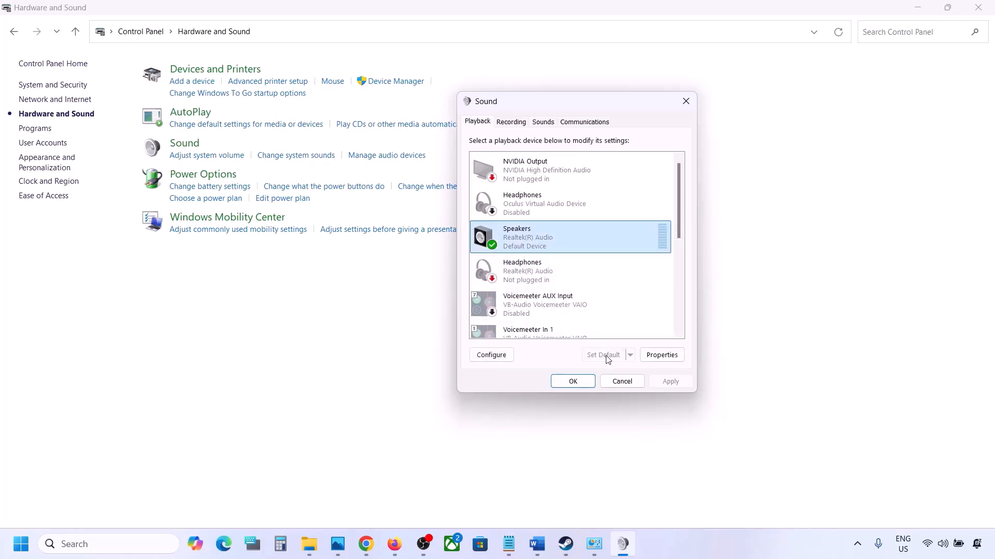
Disable the Oculus Virtual Audio Device headset microphone among the recording devices and close the Sound settings.
{"action": "left_click", "coordinate": [514, 123]}
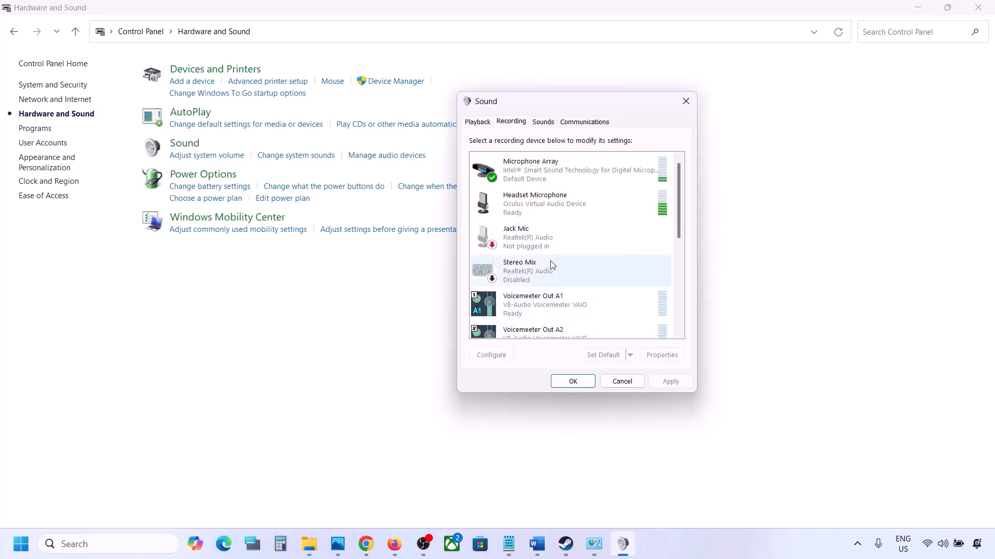
{"action": "scroll", "coordinate": [551, 265], "scroll_direction": "down", "scroll_amount": 3}
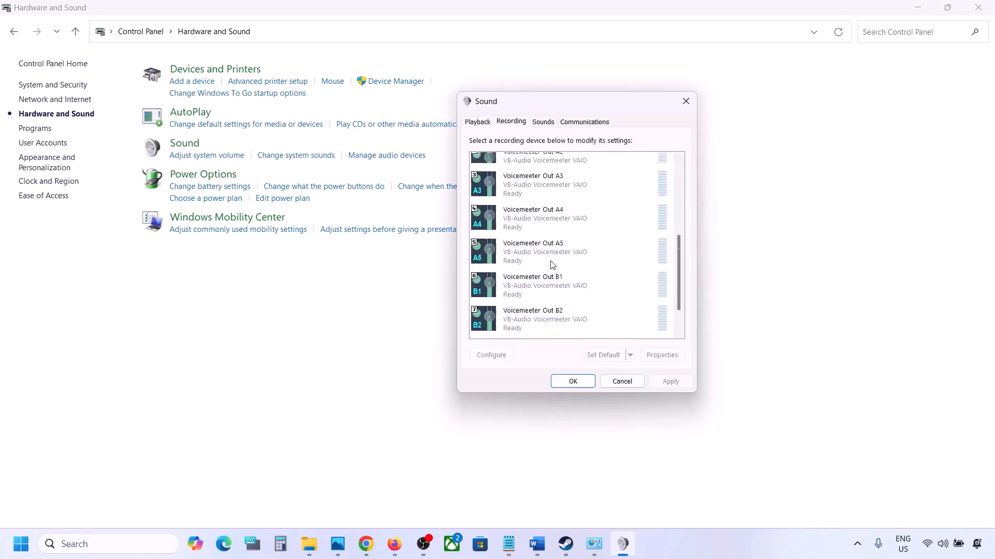
{"action": "left_click", "coordinate": [489, 122]}
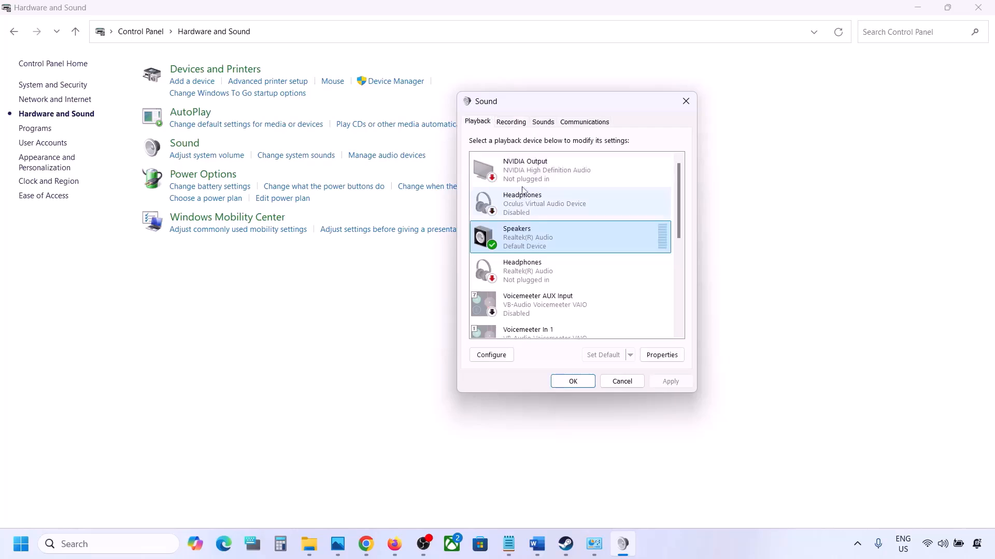
{"action": "left_click", "coordinate": [512, 125]}
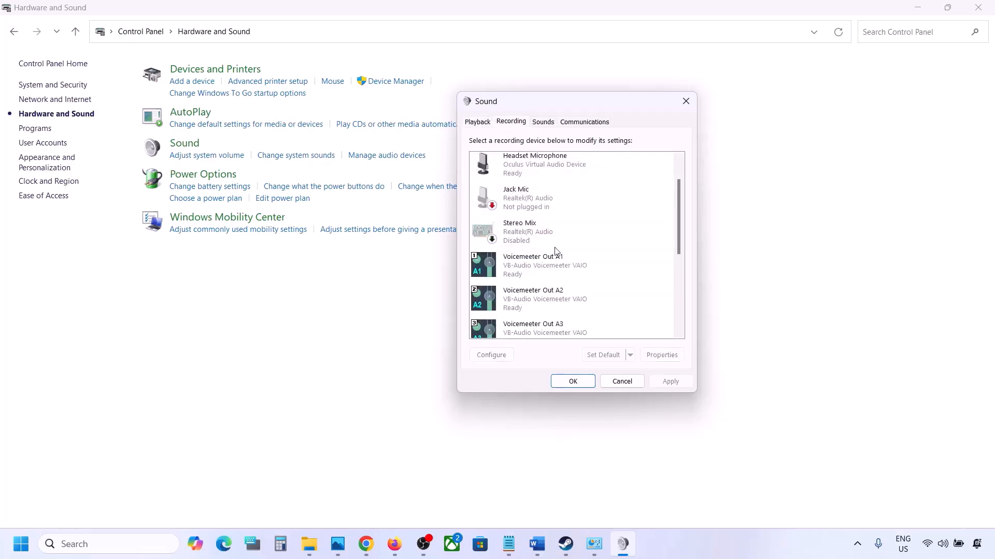
{"action": "scroll", "coordinate": [556, 253], "scroll_direction": "up", "scroll_amount": 1}
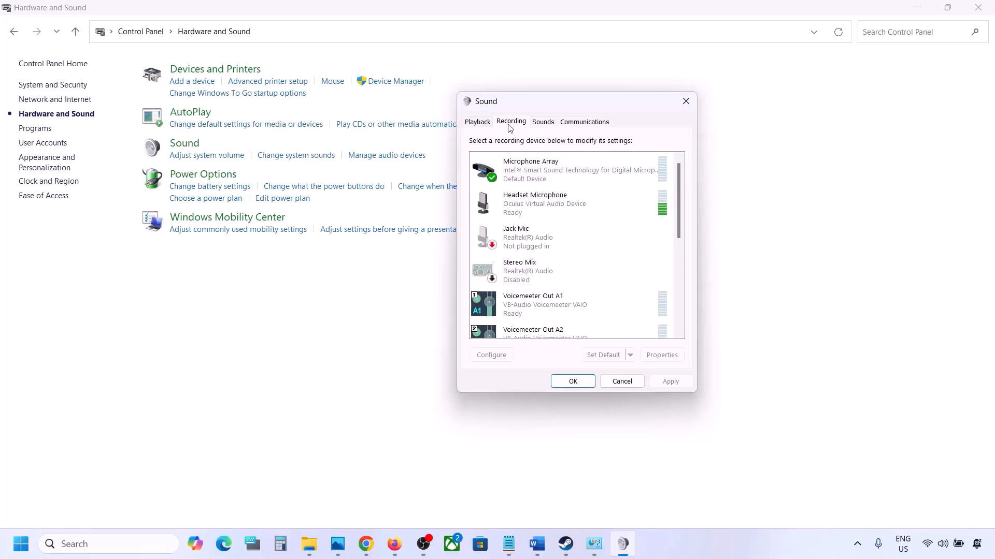
{"action": "left_click", "coordinate": [524, 207]}
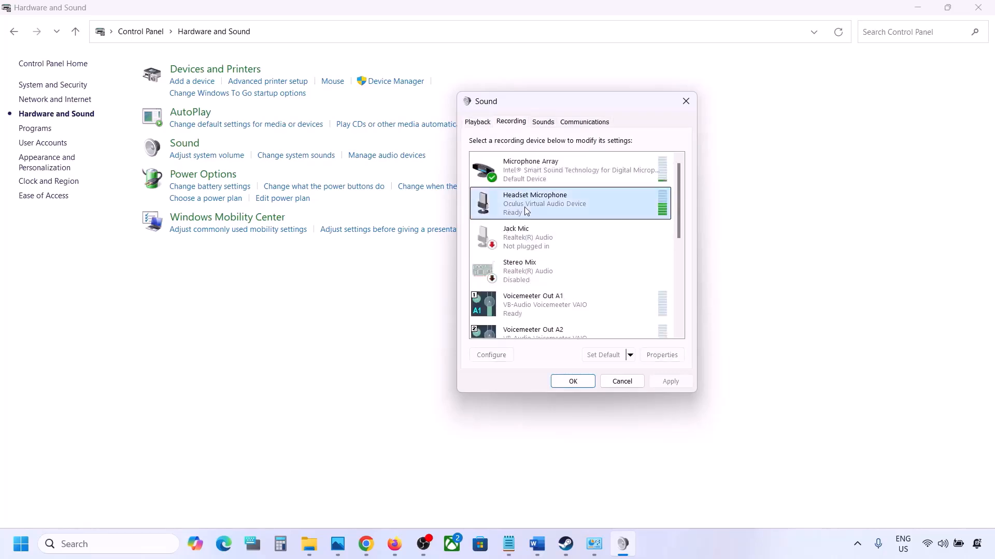
{"action": "right_click", "coordinate": [524, 207]}
{"action": "left_click", "coordinate": [563, 229]}
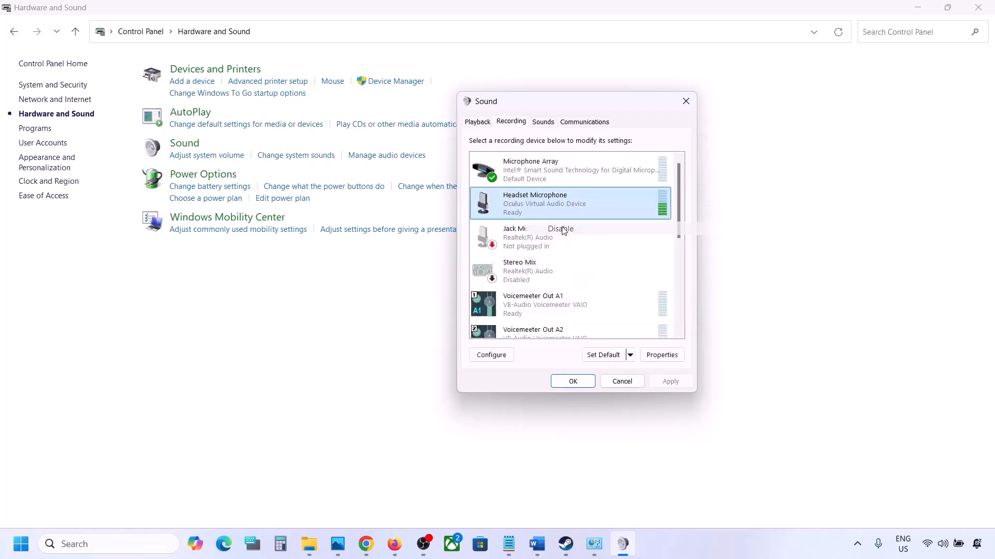
{"action": "left_click", "coordinate": [475, 123]}
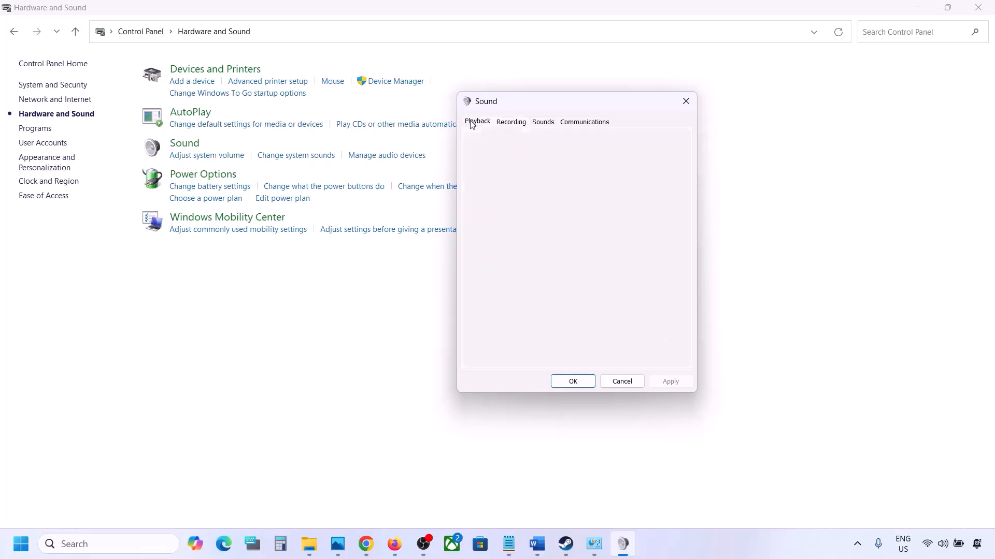
{"action": "left_click", "coordinate": [681, 106]}
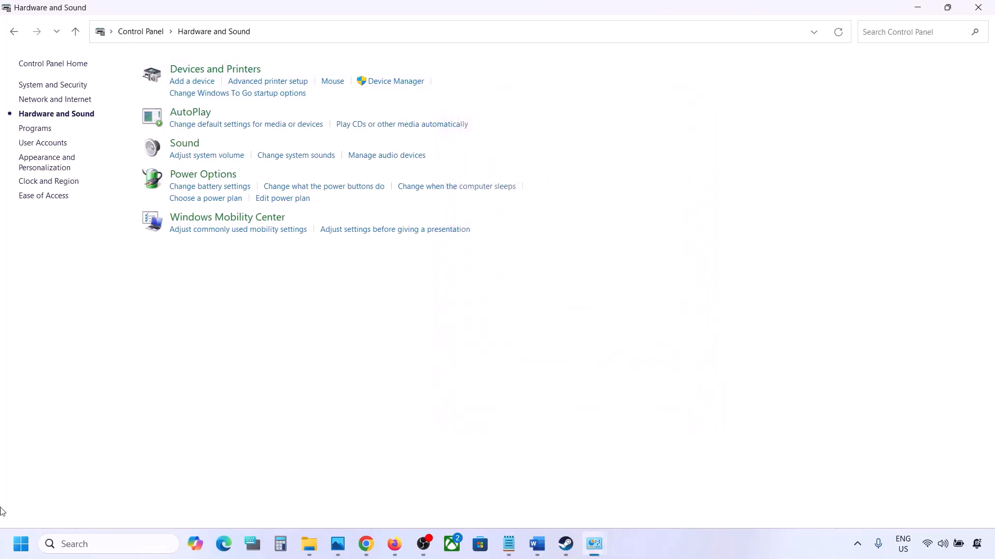
Open Device Manager and expand the Sound, video and game controllers category.
{"action": "right_click", "coordinate": [21, 556]}
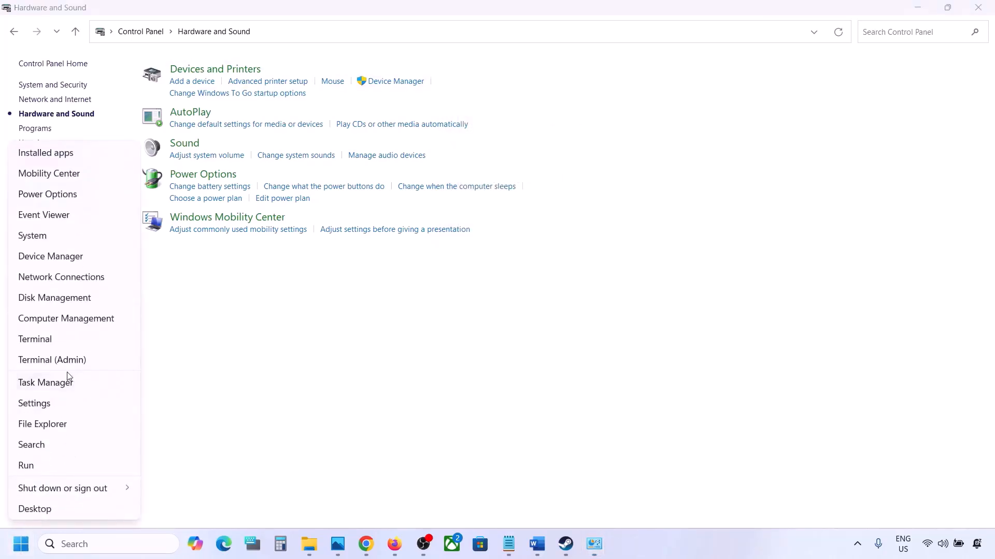
{"action": "left_click", "coordinate": [53, 257]}
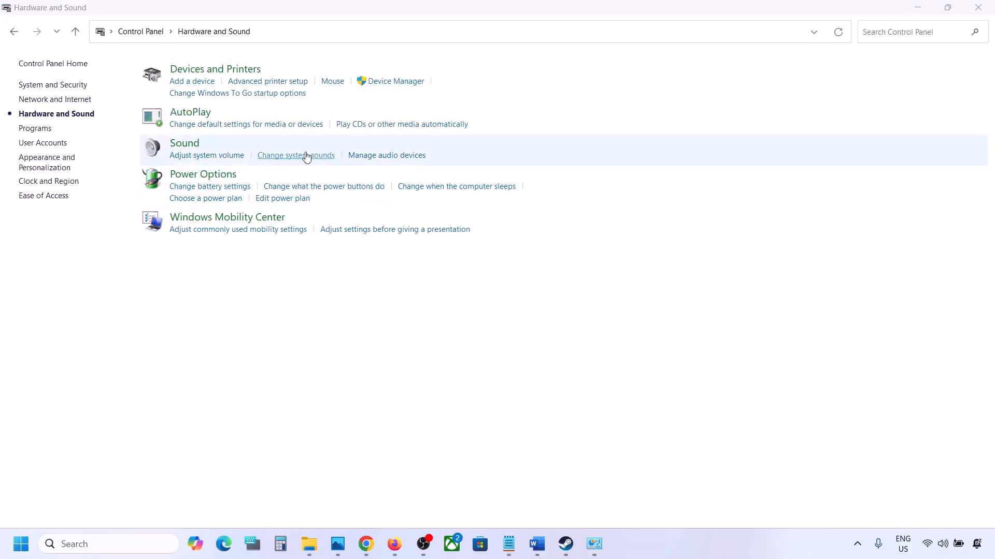
{"action": "scroll", "coordinate": [143, 248], "scroll_direction": "down", "scroll_amount": 1}
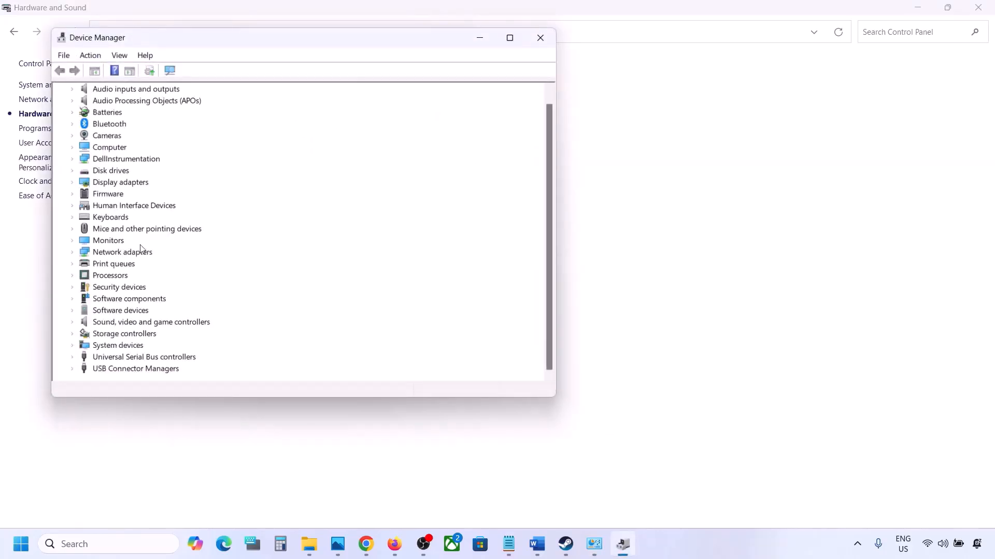
{"action": "left_click", "coordinate": [72, 322]}
{"action": "scroll", "coordinate": [128, 310], "scroll_direction": "down", "scroll_amount": 2}
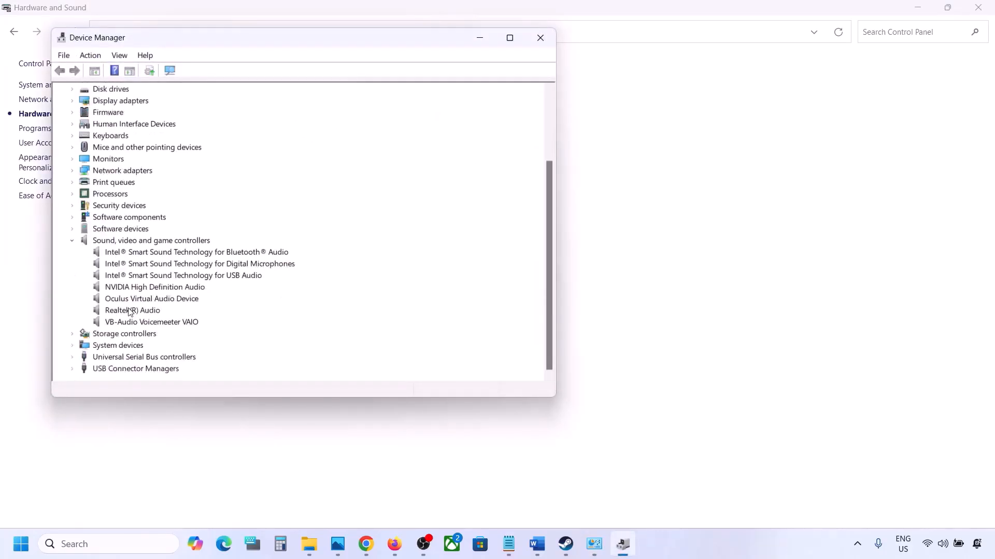
Disable the VB-Audio Voicemeeter VAIO device under Sound, video and game controllers.
{"action": "left_click", "coordinate": [137, 312]}
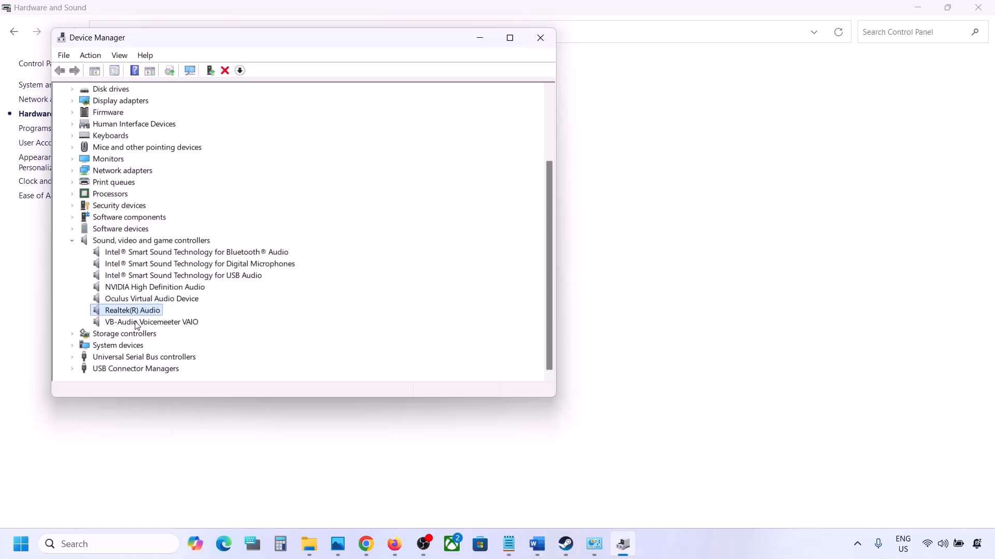
{"action": "left_click", "coordinate": [136, 323]}
{"action": "right_click", "coordinate": [135, 323]}
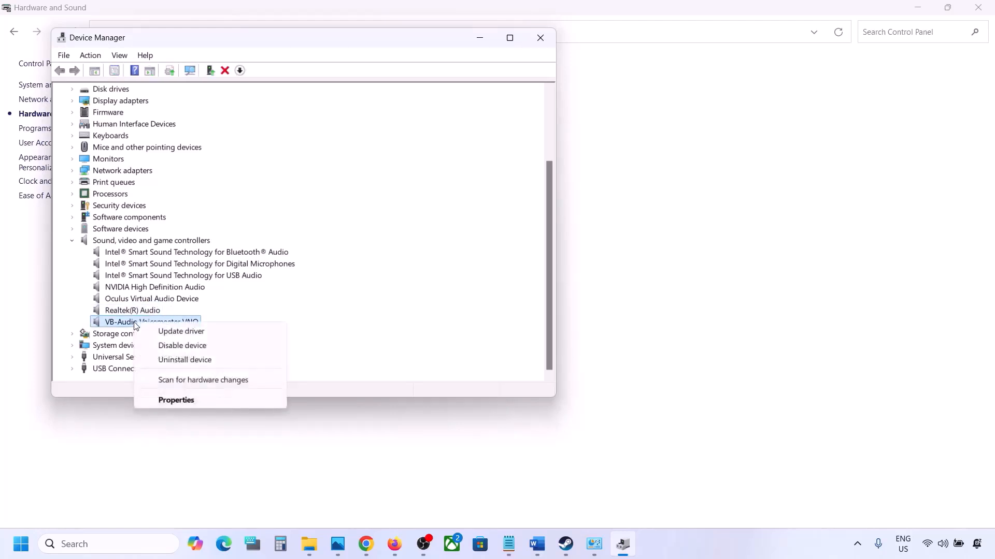
{"action": "left_click", "coordinate": [166, 346]}
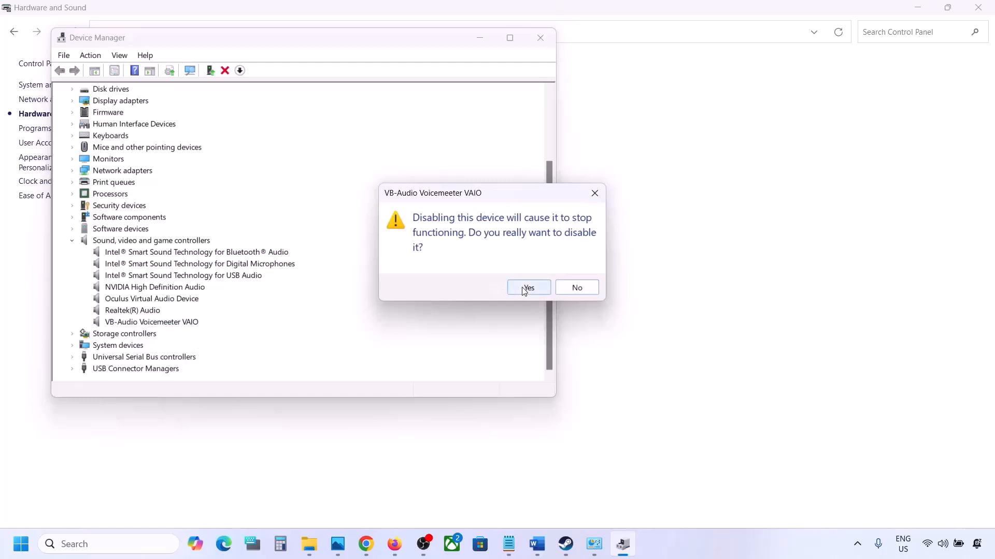
{"action": "left_click", "coordinate": [526, 288]}
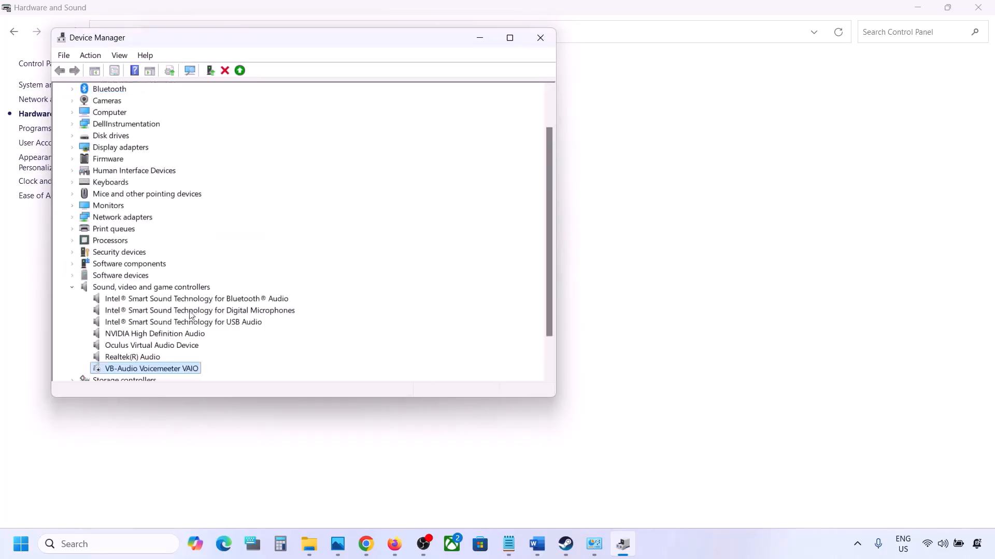
Disable the Oculus Virtual Audio Device under Sound, video and game controllers.
{"action": "scroll", "coordinate": [169, 334], "scroll_direction": "down", "scroll_amount": 1}
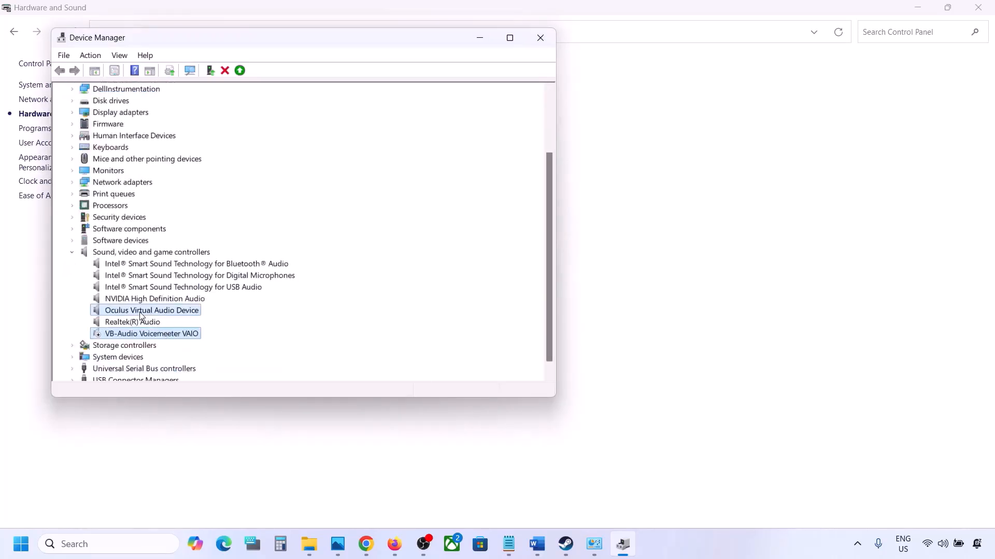
{"action": "right_click", "coordinate": [139, 315]}
{"action": "left_click", "coordinate": [179, 336]}
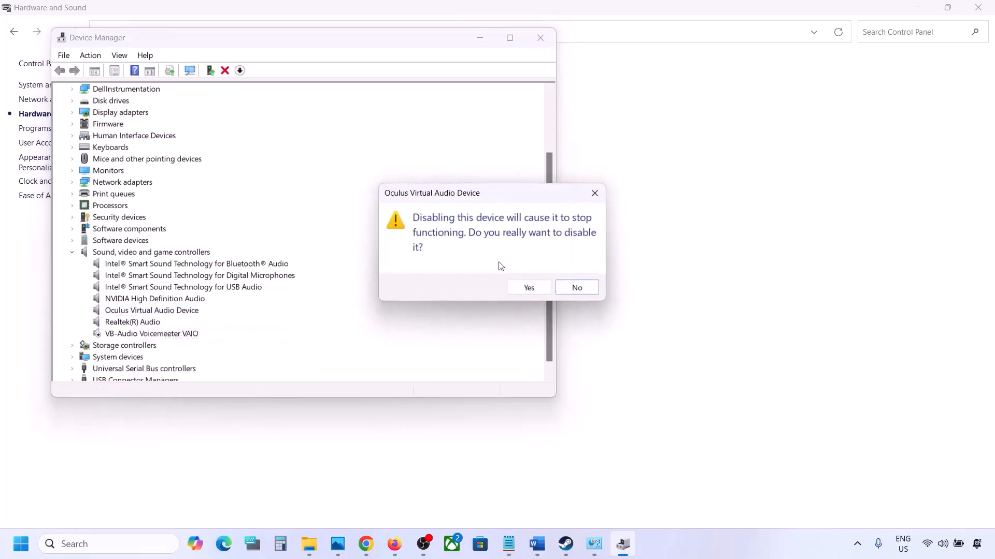
{"action": "left_click", "coordinate": [527, 288]}
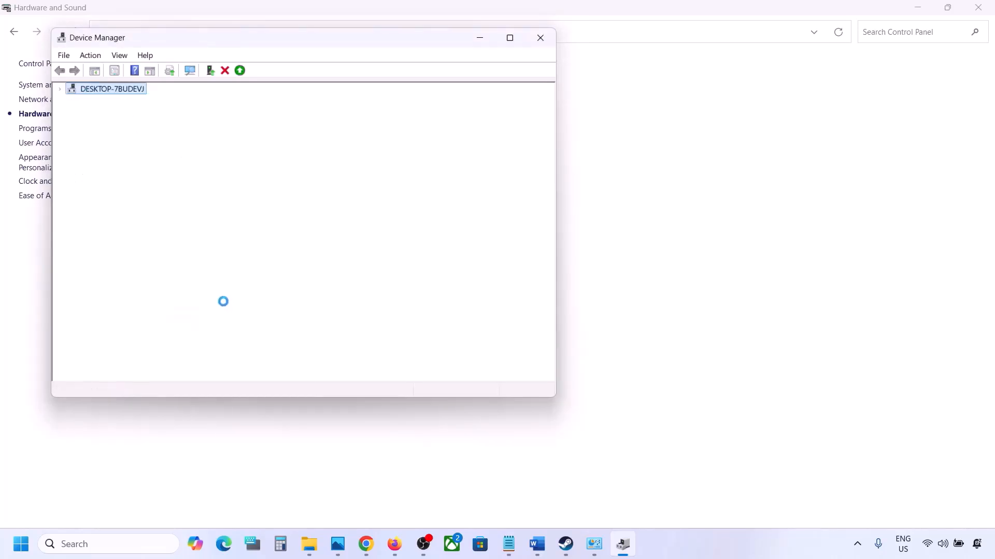
Disable the NVIDIA High Definition Audio device under Sound, video and game controllers.
{"action": "right_click", "coordinate": [132, 360]}
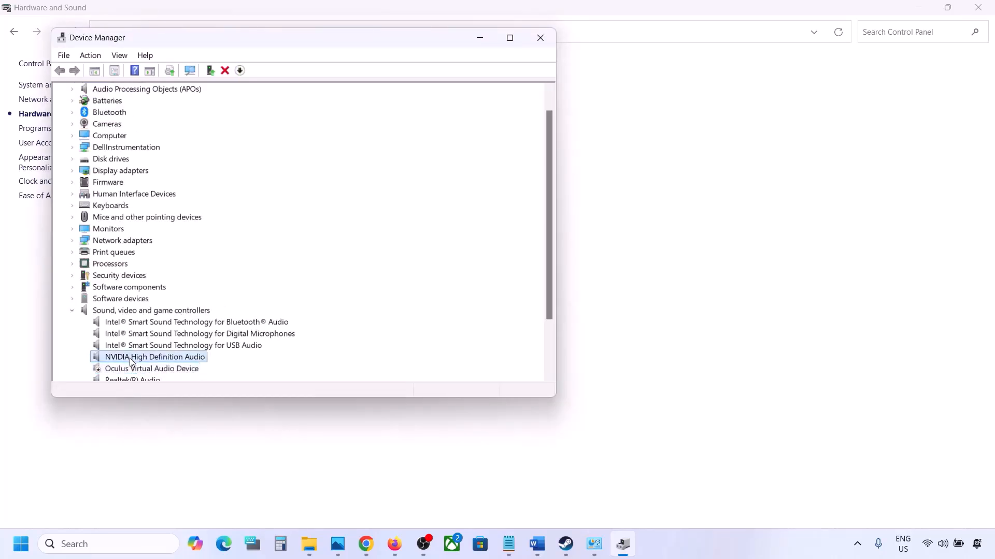
{"action": "left_click", "coordinate": [178, 382]}
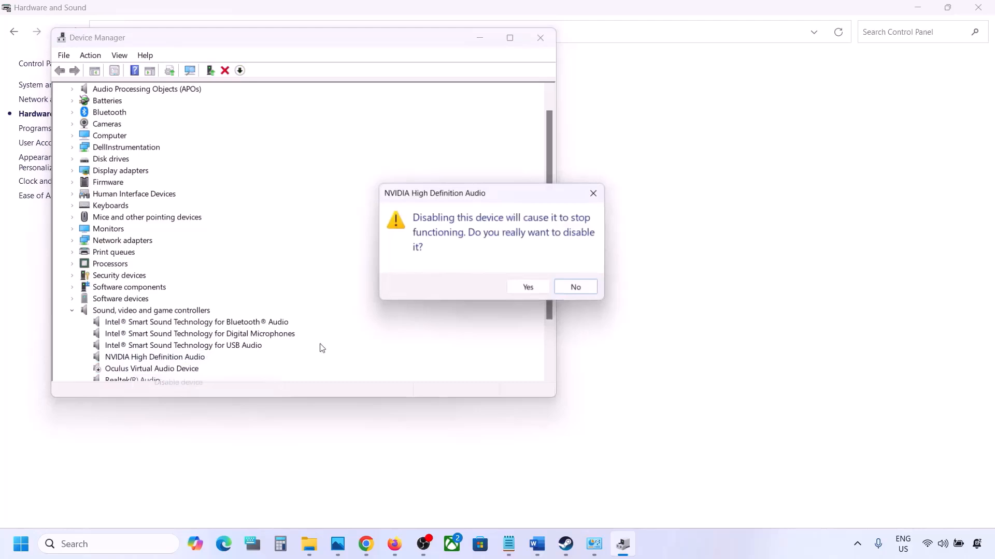
{"action": "left_click", "coordinate": [514, 286]}
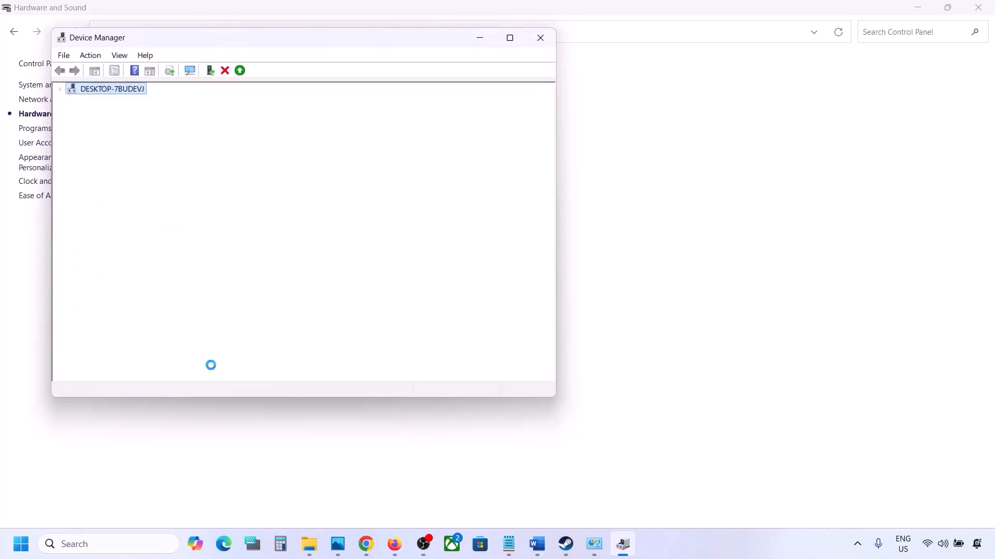
Disable the Intel Smart Sound Technology for Bluetooth Audio device.
{"action": "scroll", "coordinate": [208, 342], "scroll_direction": "down", "scroll_amount": 2}
{"action": "right_click", "coordinate": [152, 265]}
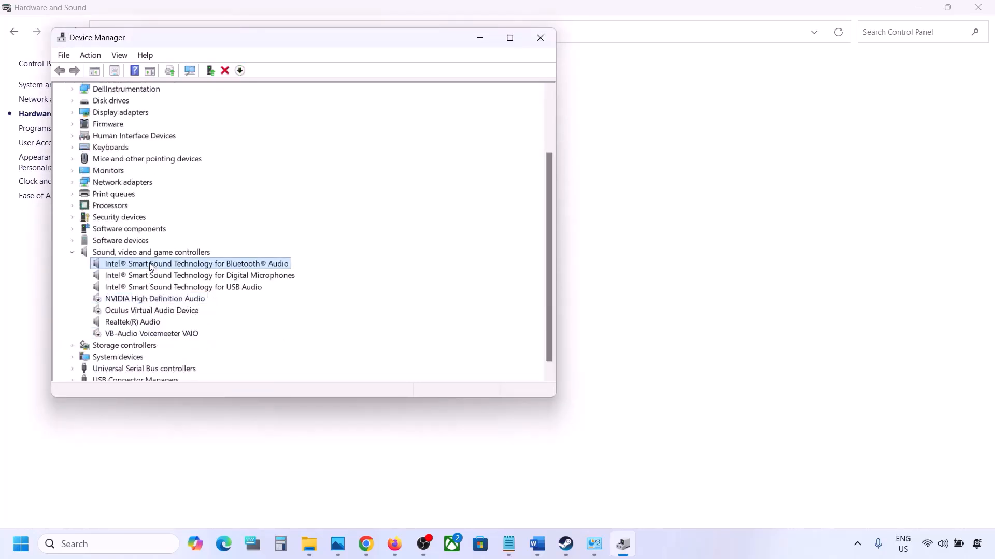
{"action": "left_click", "coordinate": [192, 287]}
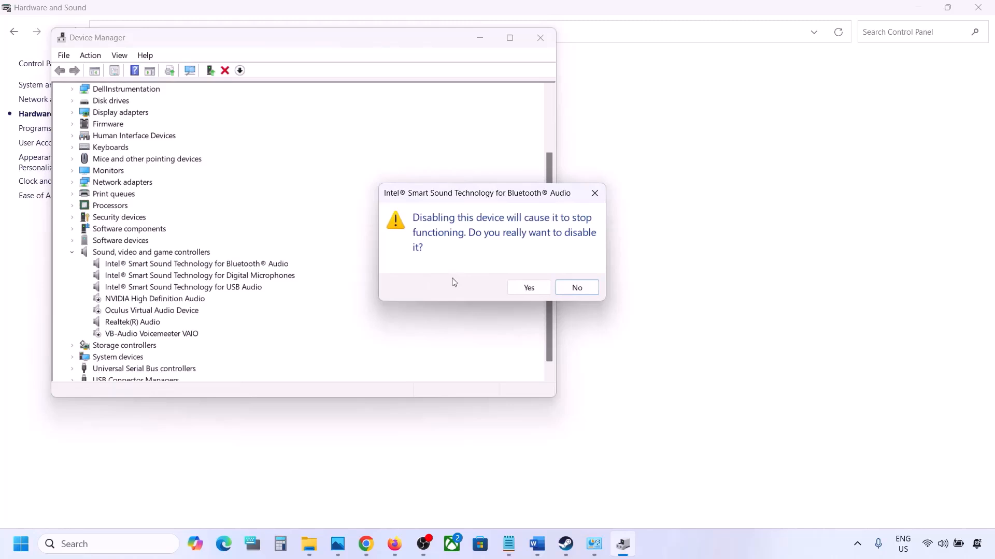
{"action": "left_click", "coordinate": [518, 286]}
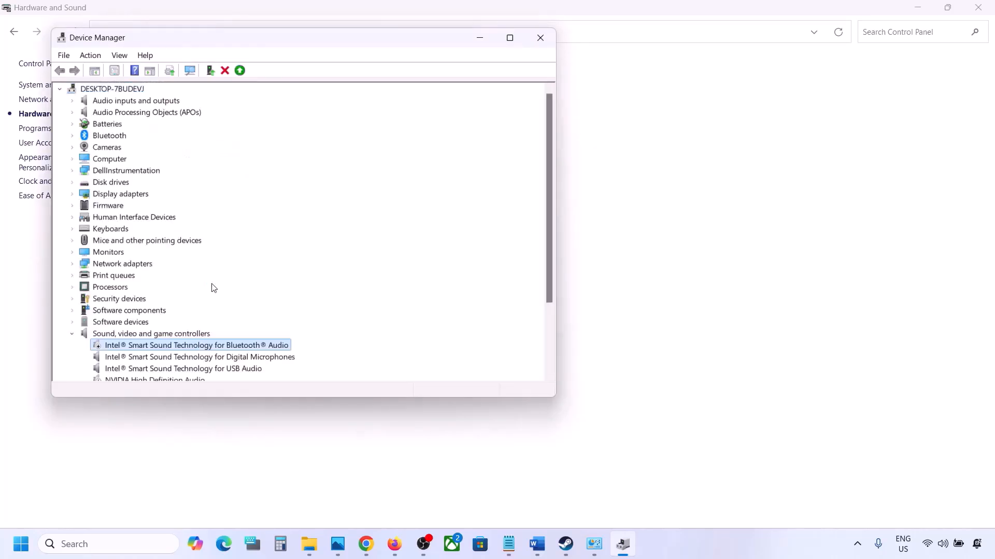
Disable the Intel Smart Sound Technology for Digital Microphones device and decline restarting the computer immediately.
{"action": "left_click", "coordinate": [169, 292]}
{"action": "right_click", "coordinate": [182, 288]}
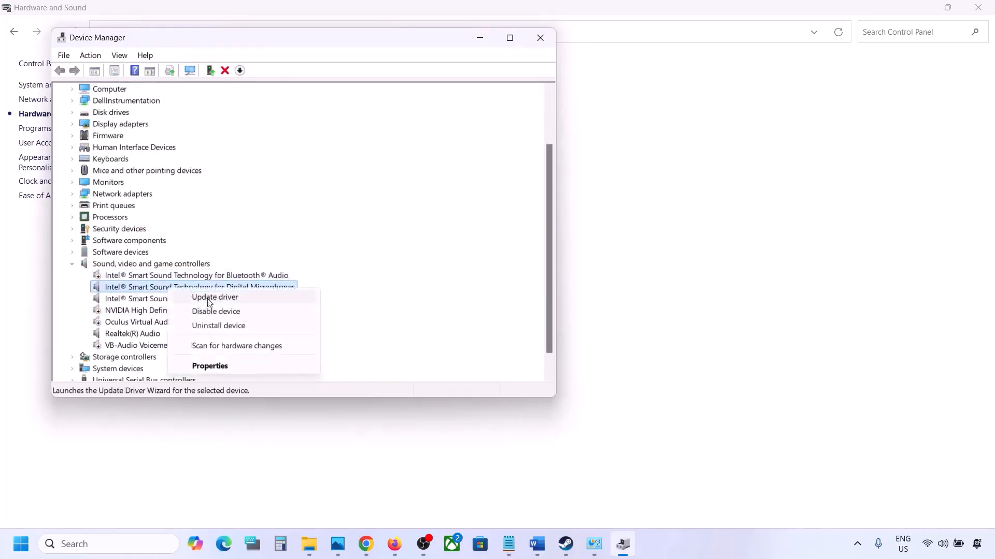
{"action": "left_click", "coordinate": [202, 311]}
{"action": "left_click", "coordinate": [529, 286]}
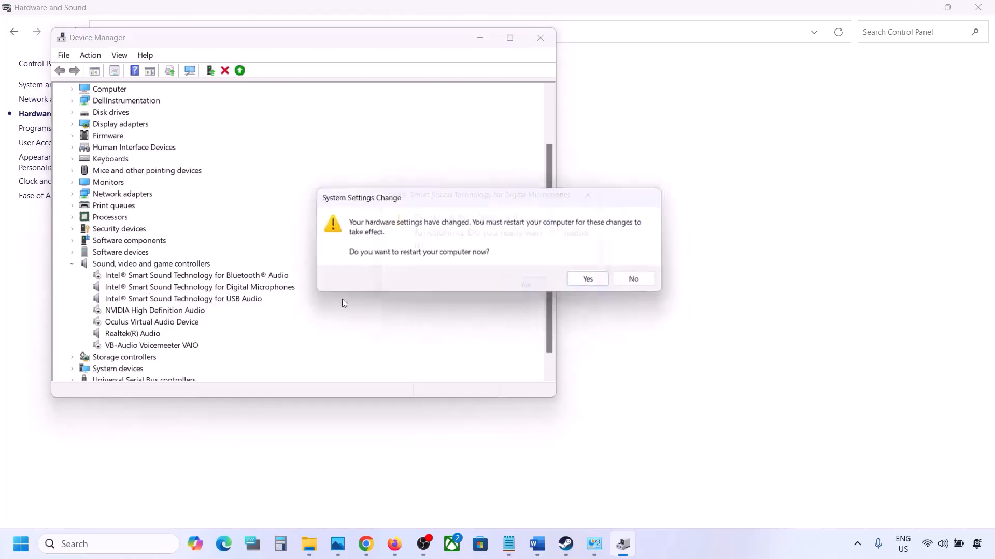
{"action": "left_click", "coordinate": [643, 282]}
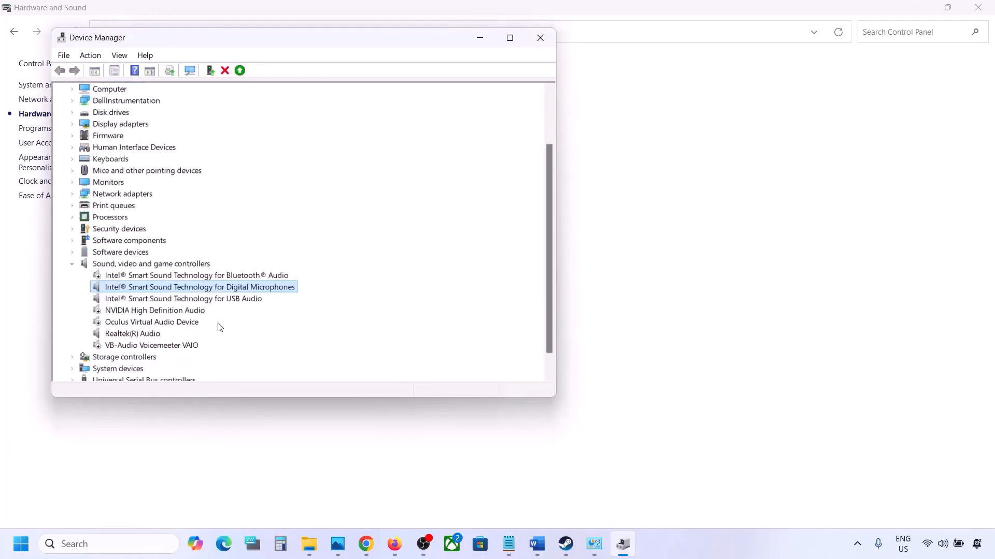
Disable the Intel Smart Sound Technology for USB Audio device.
{"action": "right_click", "coordinate": [143, 299]}
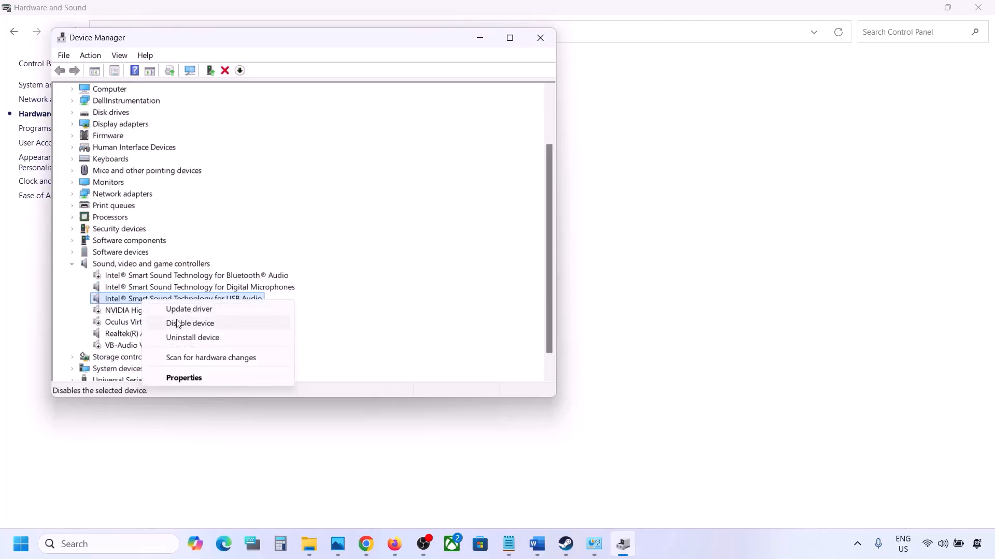
{"action": "left_click", "coordinate": [178, 322]}
{"action": "left_click", "coordinate": [527, 287]}
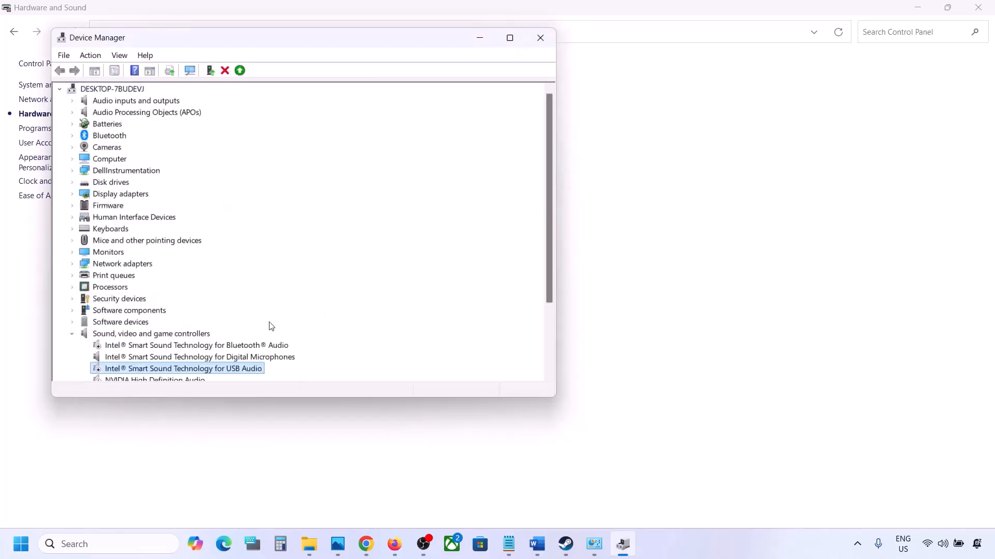
Check the options available for the Realtek(R) Audio device and dismiss them without making a change.
{"action": "scroll", "coordinate": [272, 326], "scroll_direction": "down", "scroll_amount": 3}
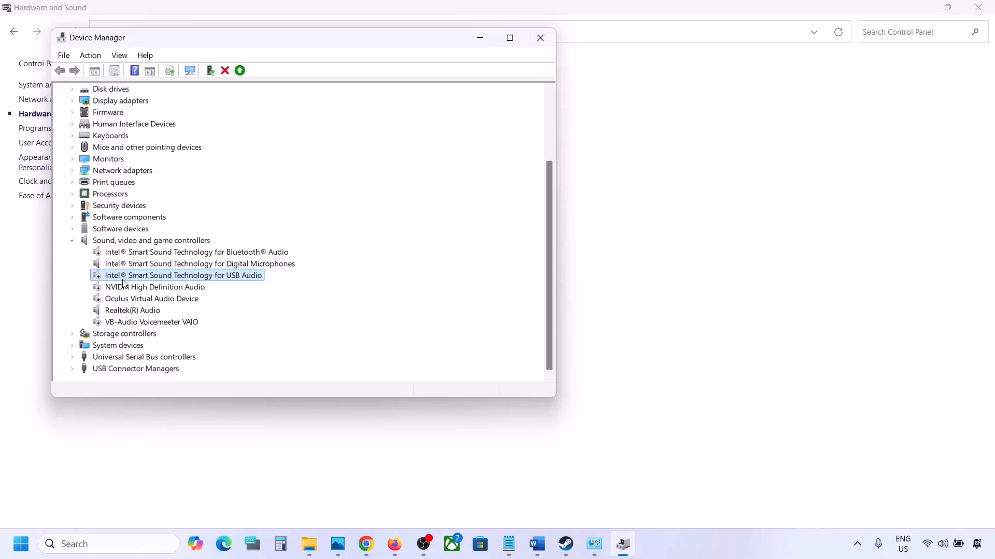
{"action": "left_click", "coordinate": [115, 309]}
{"action": "right_click", "coordinate": [132, 312]}
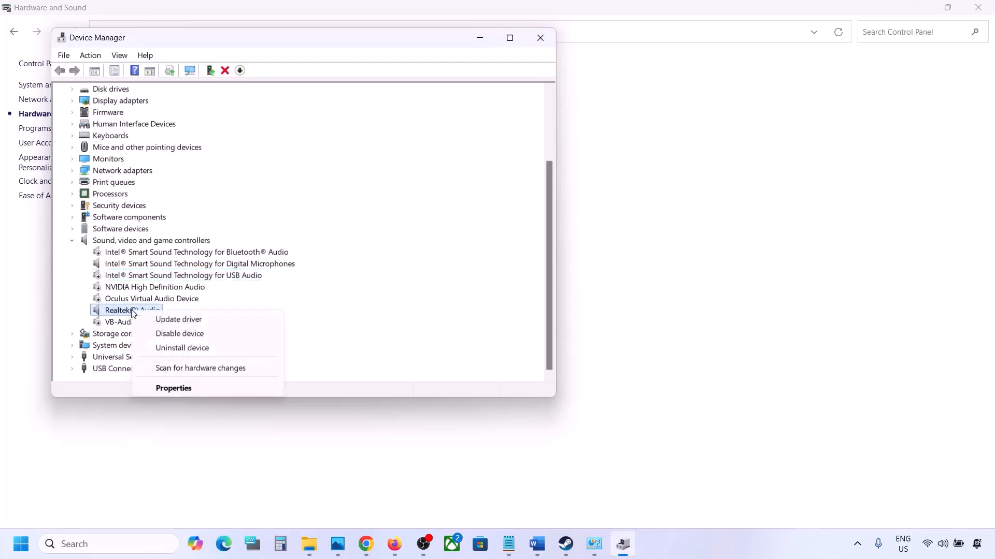
{"action": "key", "text": "Escape"}
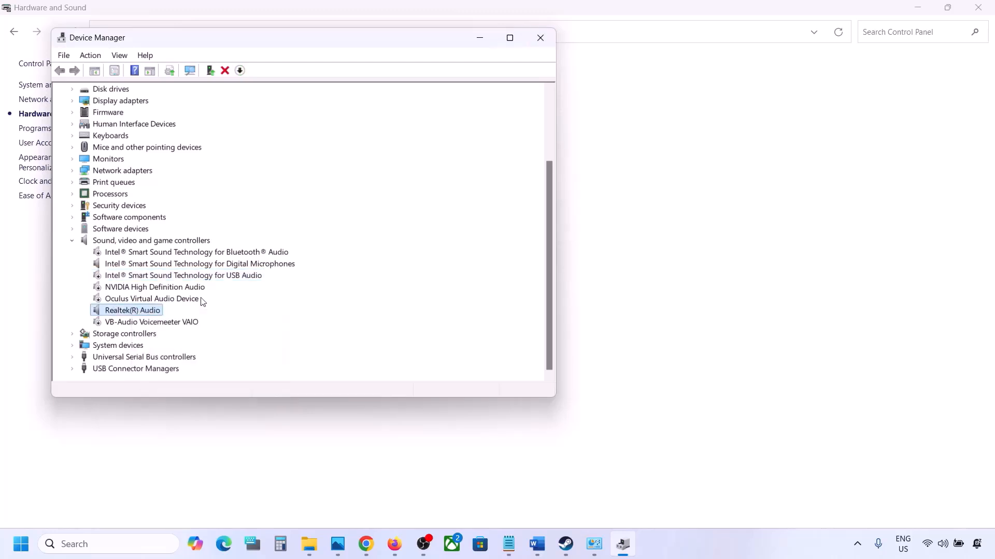
Close Device Manager and switch to the Word notes at Step 7.
{"action": "left_click", "coordinate": [539, 37]}
{"action": "left_click", "coordinate": [539, 544]}
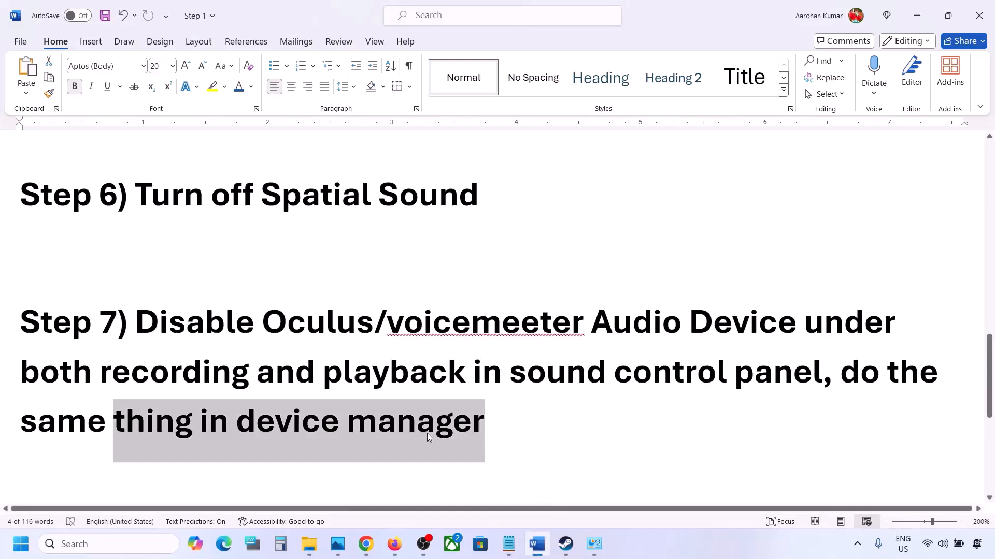
Copy the shell:::{A8A91A66-3A7D-4424-8D24-04E180695C7A} command from Step 8 of the Word notes.
{"action": "scroll", "coordinate": [428, 435], "scroll_direction": "down", "scroll_amount": 5}
{"action": "scroll", "coordinate": [377, 424], "scroll_direction": "down", "scroll_amount": 1}
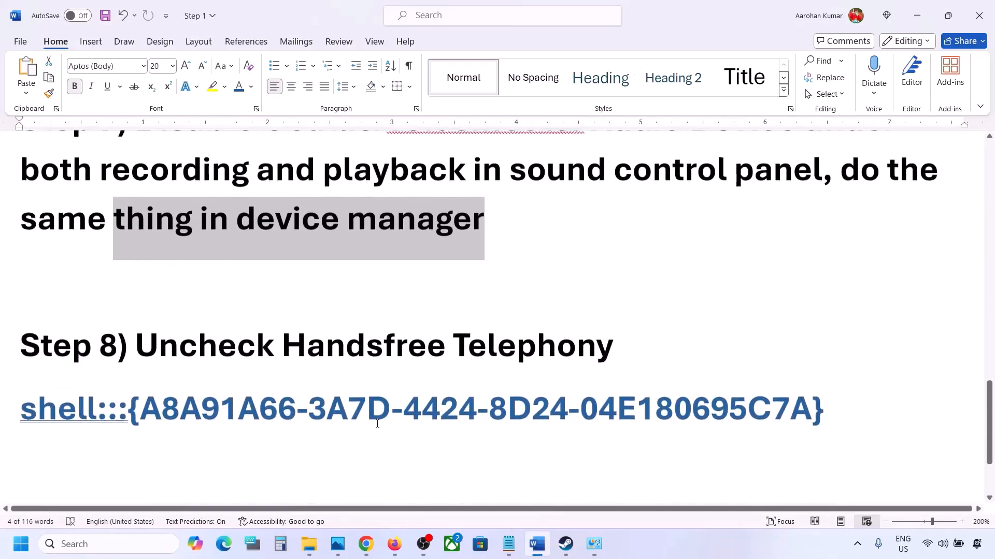
{"action": "left_click_drag", "start_coordinate": [138, 346], "coordinate": [613, 346]}
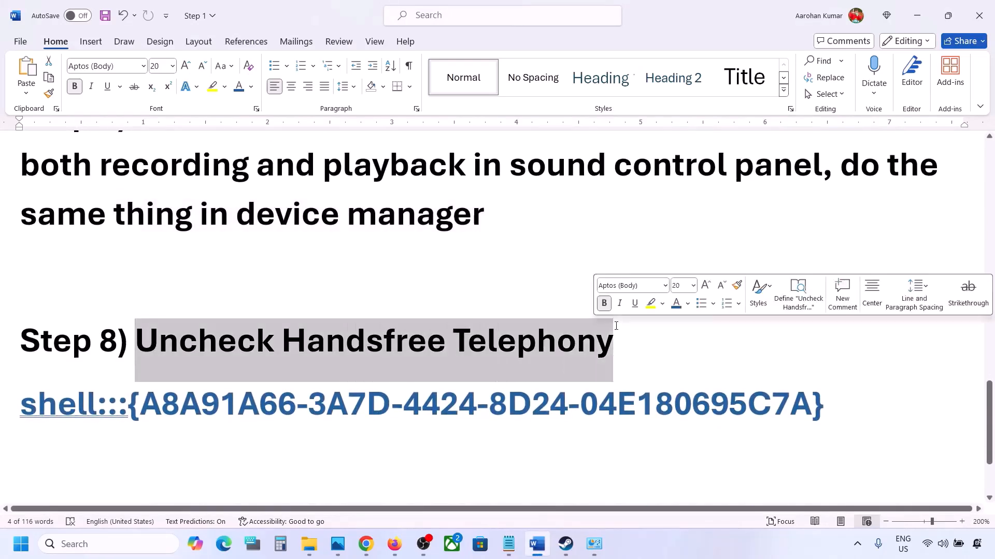
{"action": "left_click_drag", "start_coordinate": [852, 404], "coordinate": [45, 401]}
{"action": "right_click", "coordinate": [45, 402]}
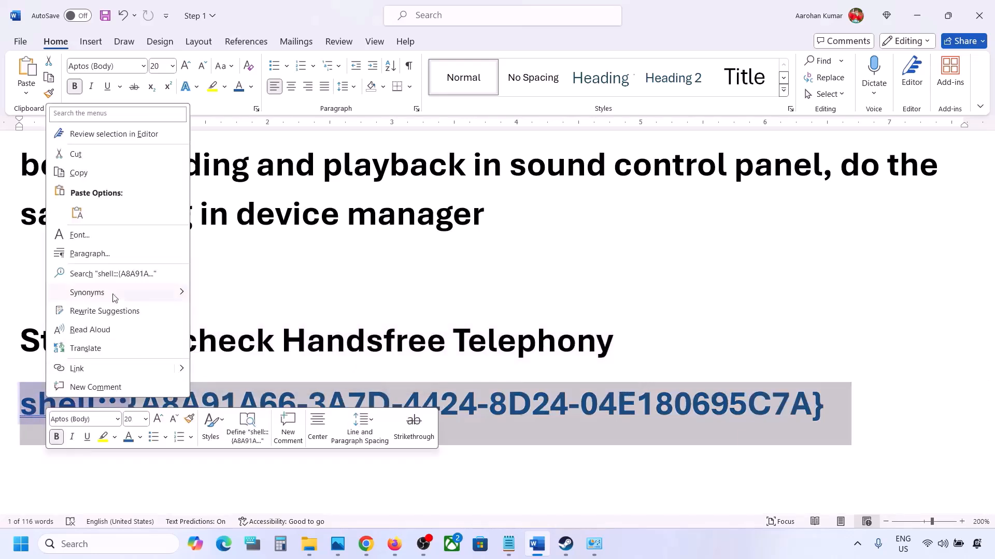
{"action": "left_click", "coordinate": [76, 173]}
Open Devices and Printers by running the copied shell command in the Run dialog.
{"action": "left_click", "coordinate": [98, 544]}
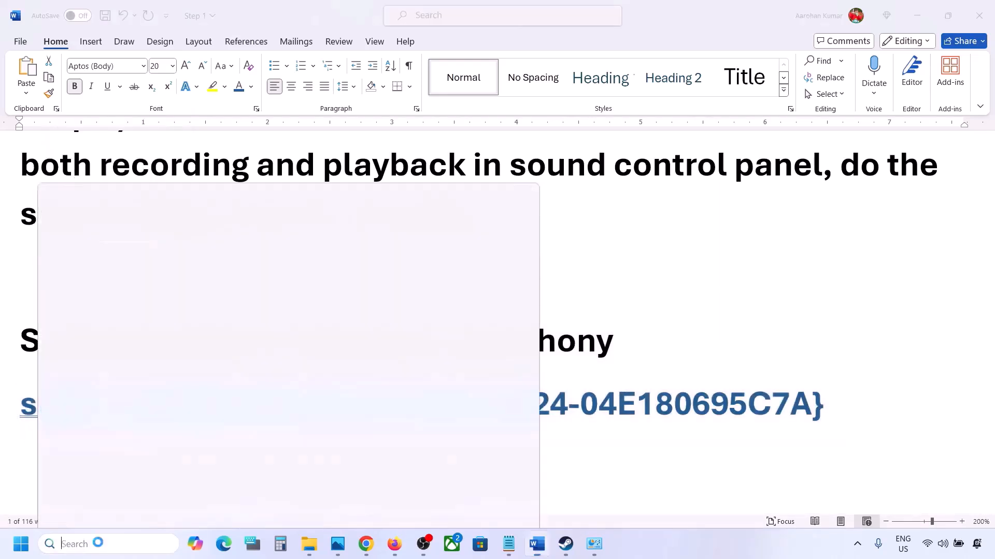
{"action": "type", "text": "run"}
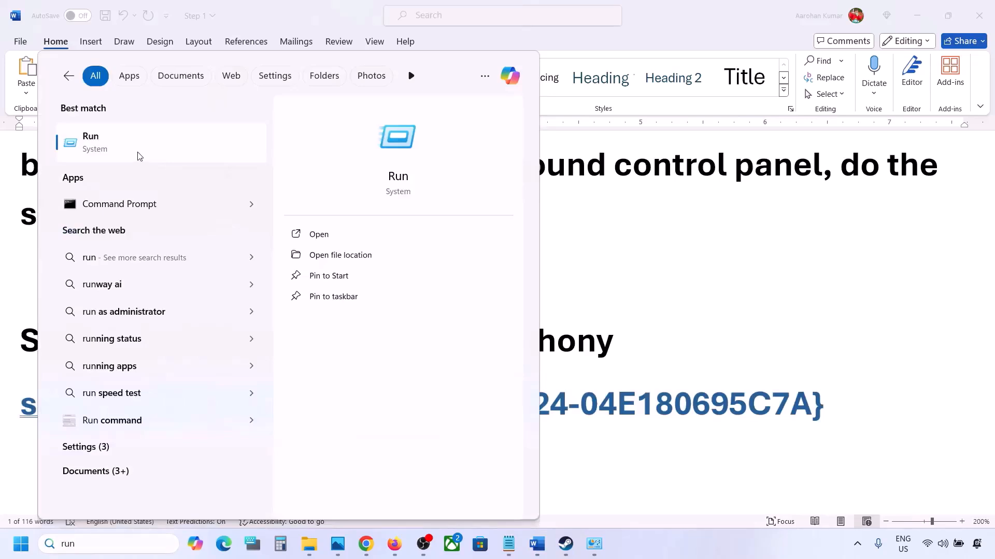
{"action": "left_click", "coordinate": [138, 155]}
{"action": "type", "text": "v"}
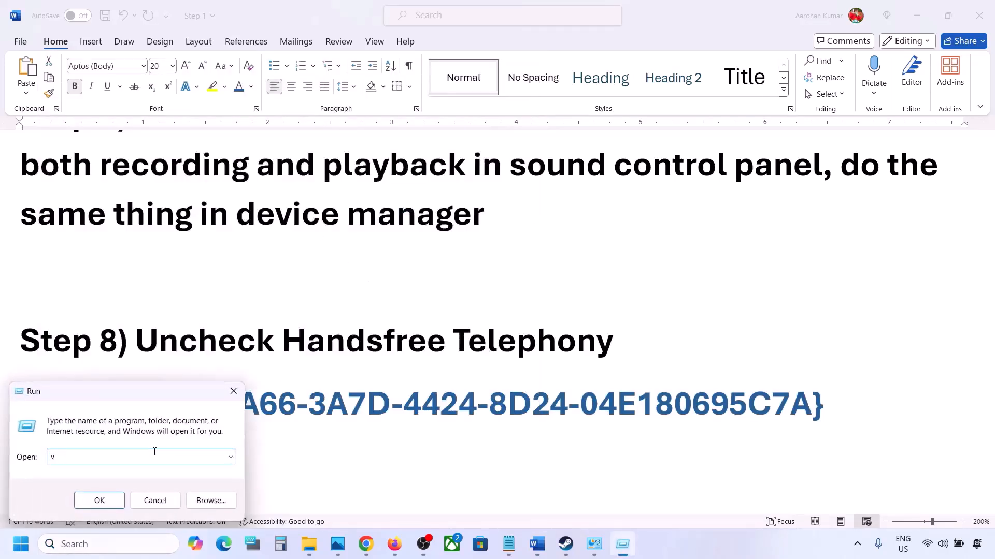
{"action": "key", "text": "ctrl+v"}
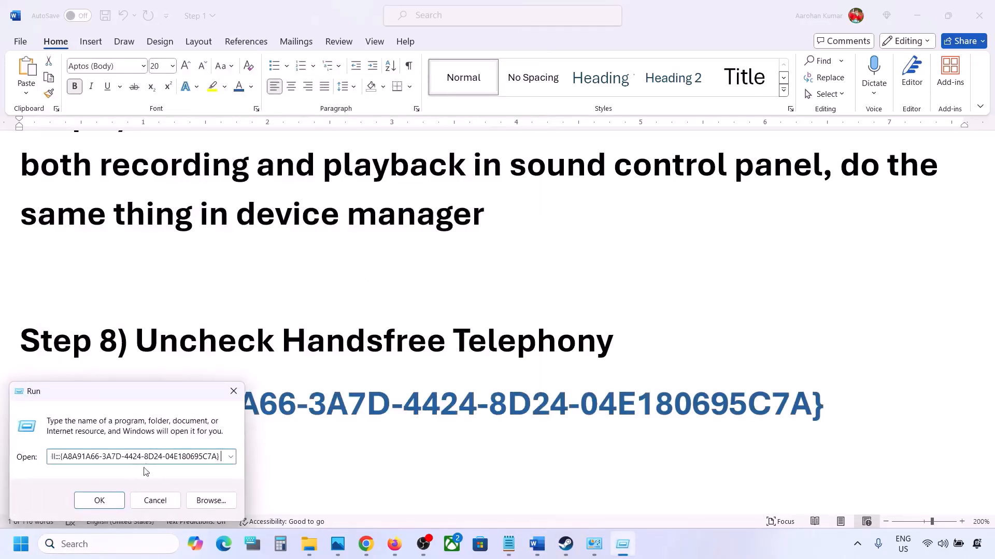
{"action": "left_click", "coordinate": [111, 504]}
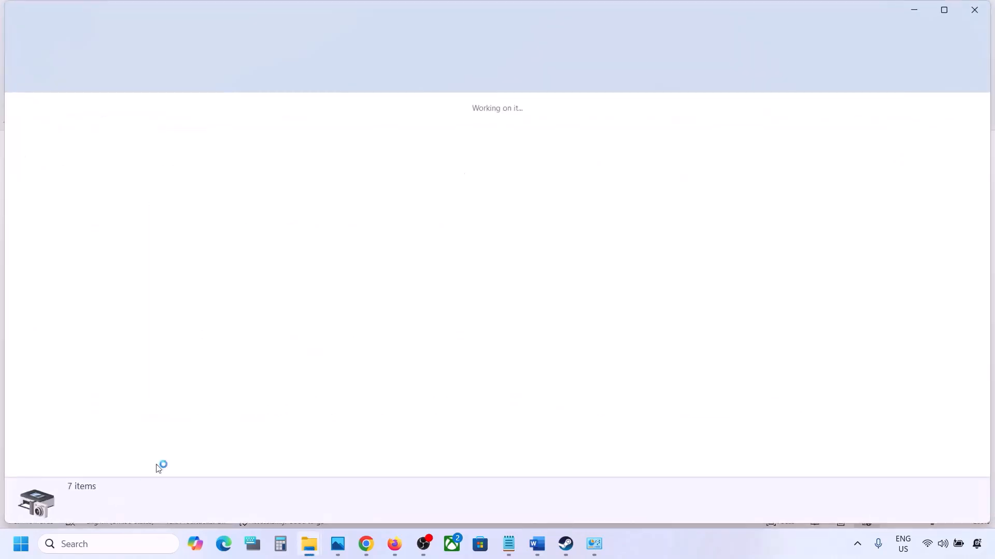
{"action": "left_click", "coordinate": [736, 543]}
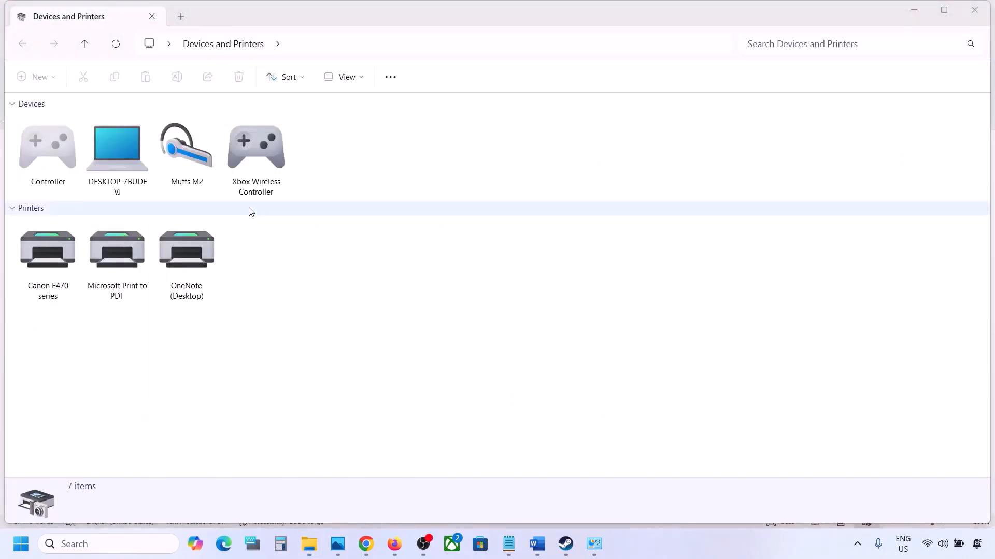
Disable the Handsfree Telephony Bluetooth service in the Muffs M2 headset's properties and apply the change.
{"action": "right_click", "coordinate": [193, 151]}
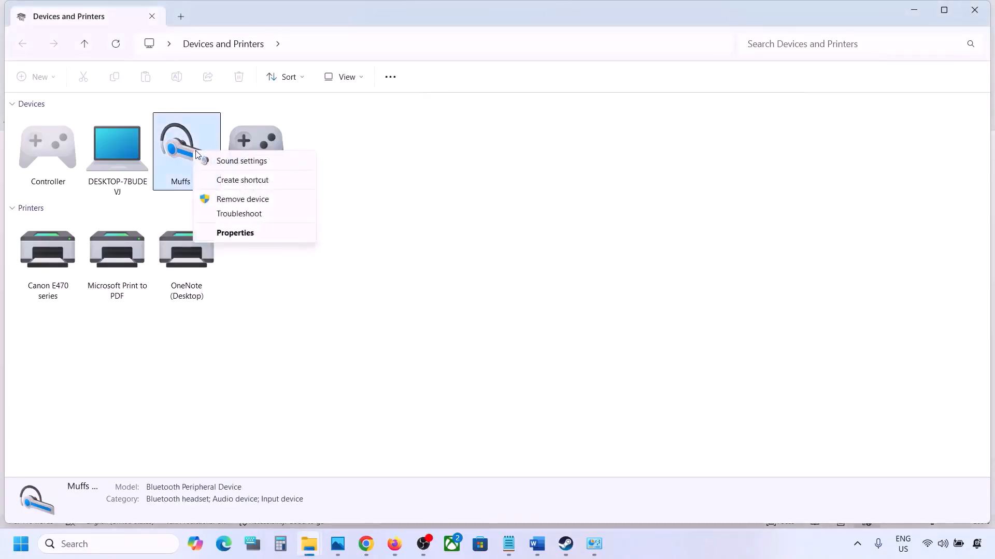
{"action": "left_click", "coordinate": [236, 232]}
{"action": "left_click_drag", "start_coordinate": [356, 165], "coordinate": [464, 139]}
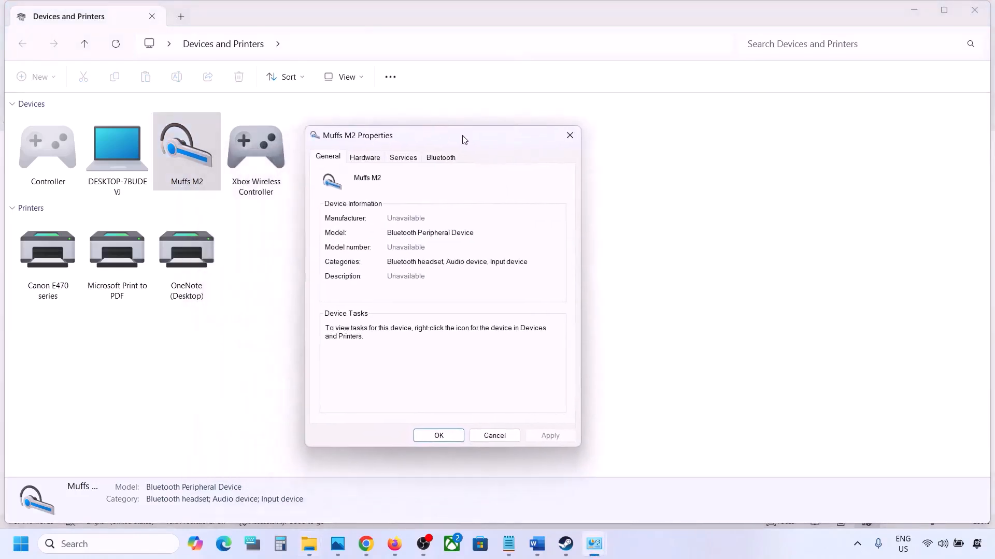
{"action": "left_click", "coordinate": [441, 158]}
{"action": "left_click", "coordinate": [413, 162]}
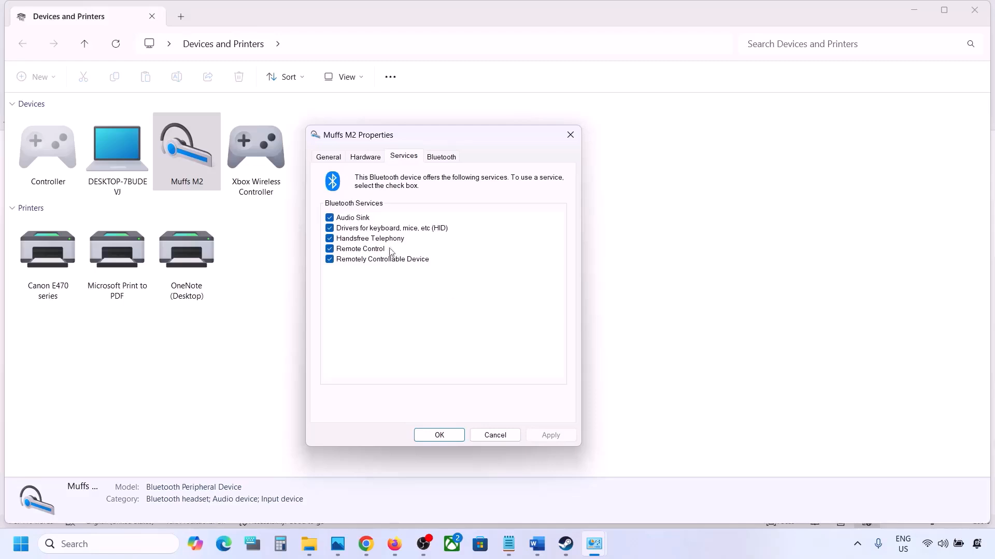
{"action": "left_click", "coordinate": [330, 239]}
{"action": "left_click", "coordinate": [545, 434]}
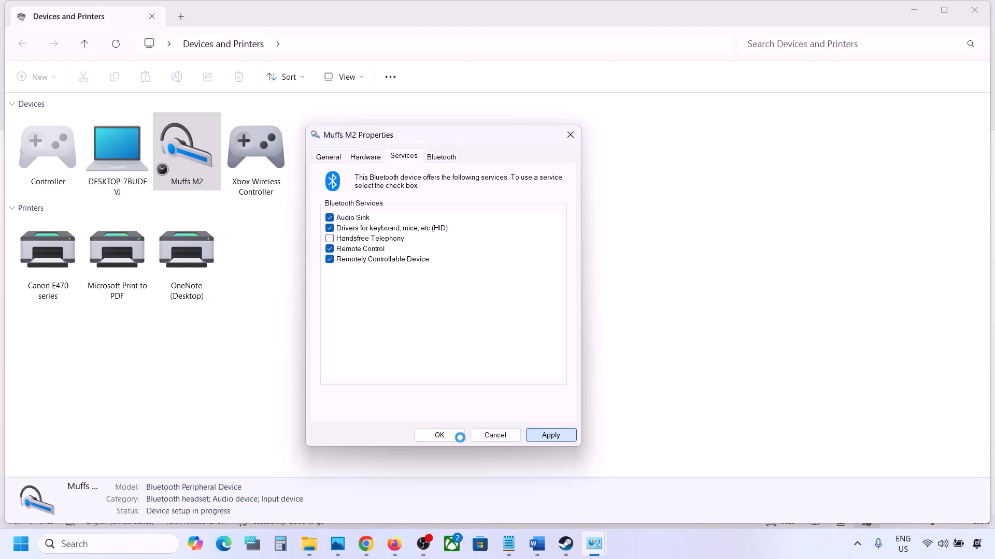
{"action": "left_click", "coordinate": [453, 437]}
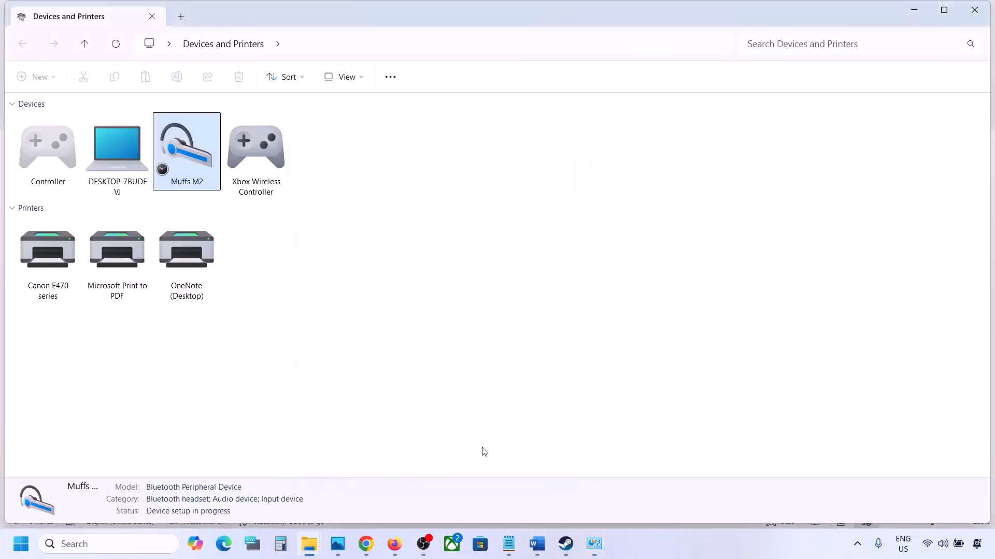
Return to the Word notes and highlight the Step 10 instruction to install the audio driver.
{"action": "left_click", "coordinate": [566, 544]}
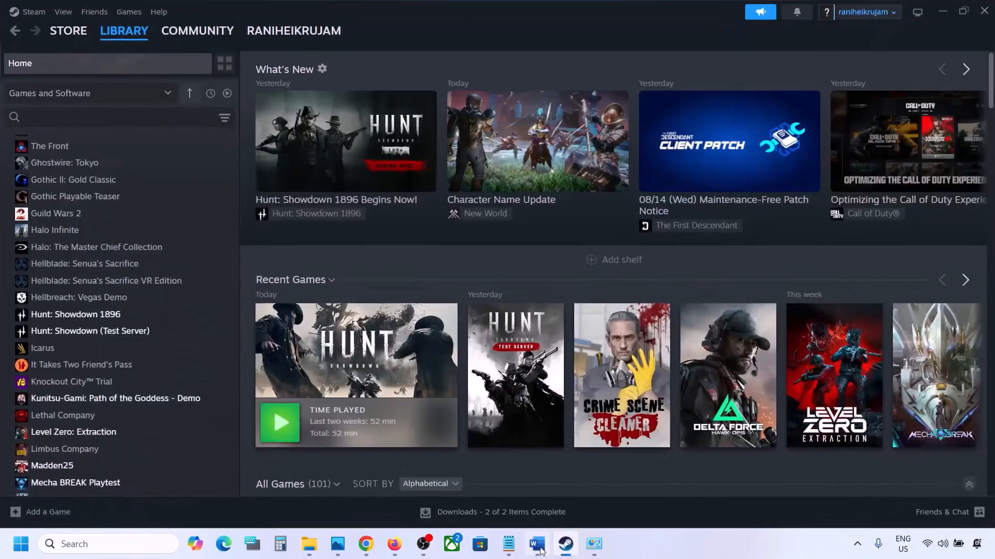
{"action": "left_click", "coordinate": [537, 544]}
{"action": "triple_click", "coordinate": [437, 371]}
{"action": "scroll", "coordinate": [438, 371], "scroll_direction": "down", "scroll_amount": 3}
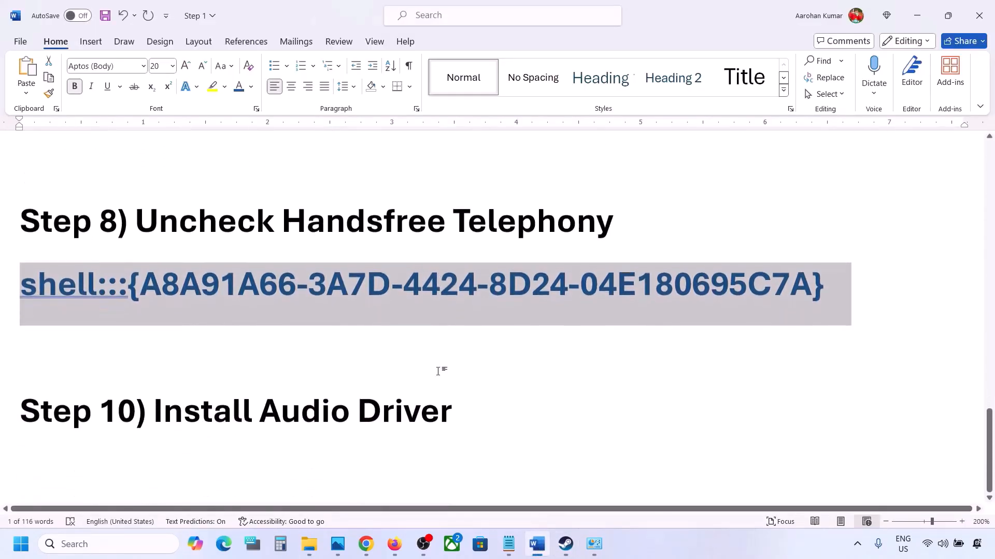
{"action": "left_click_drag", "start_coordinate": [170, 402], "coordinate": [452, 411]}
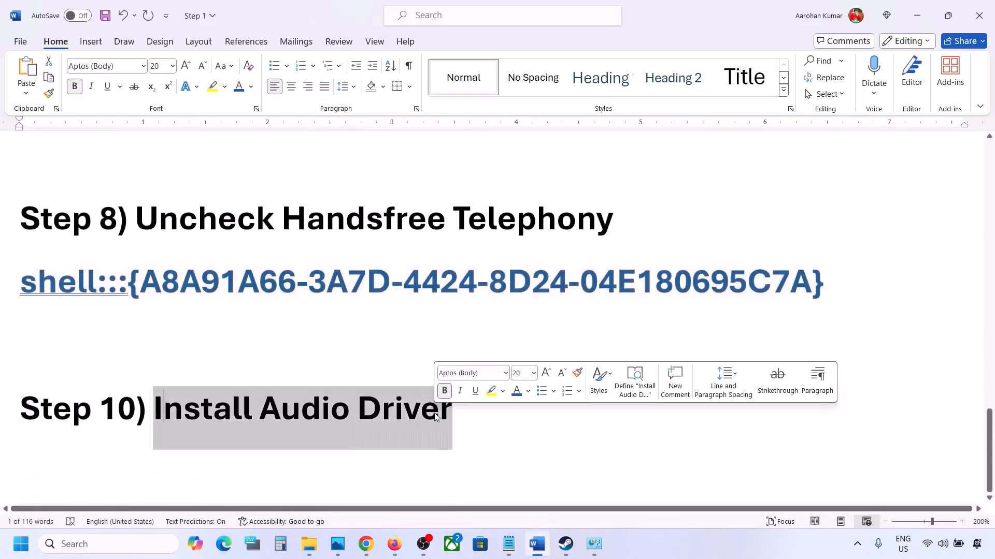
Open Device Manager and bring up the list of drivers available on the computer for the Realtek(R) Audio device.
{"action": "right_click", "coordinate": [16, 548]}
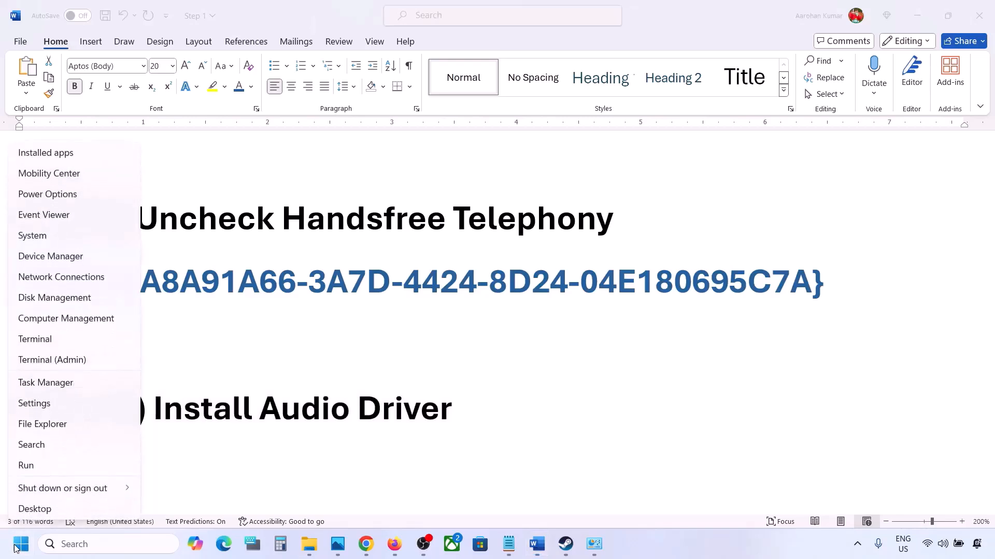
{"action": "left_click", "coordinate": [43, 258]}
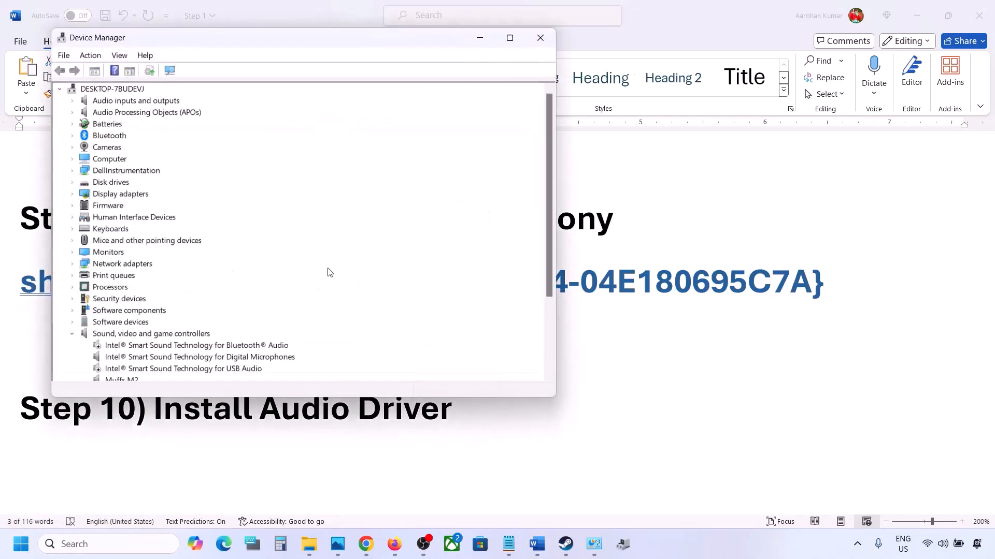
{"action": "scroll", "coordinate": [147, 341], "scroll_direction": "down", "scroll_amount": 2}
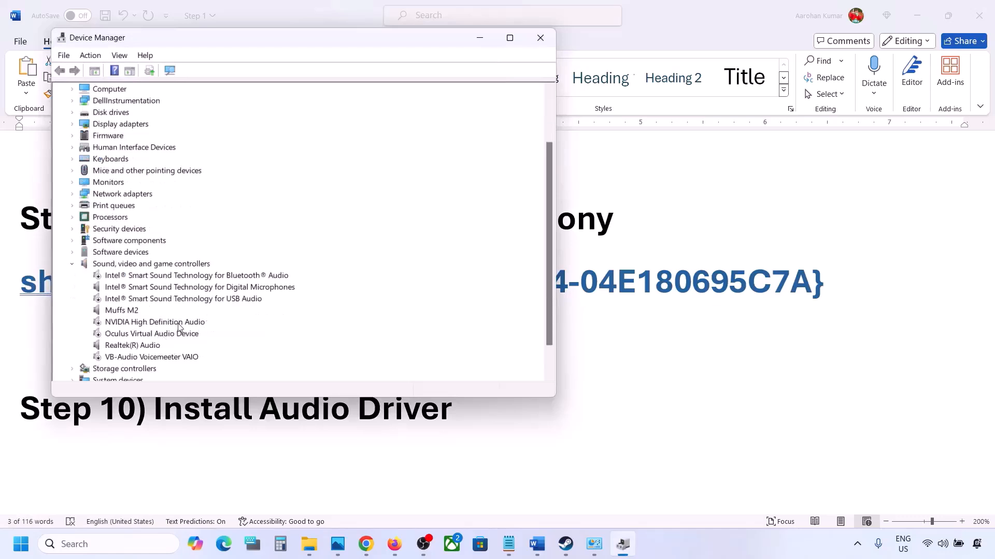
{"action": "left_click", "coordinate": [120, 346]}
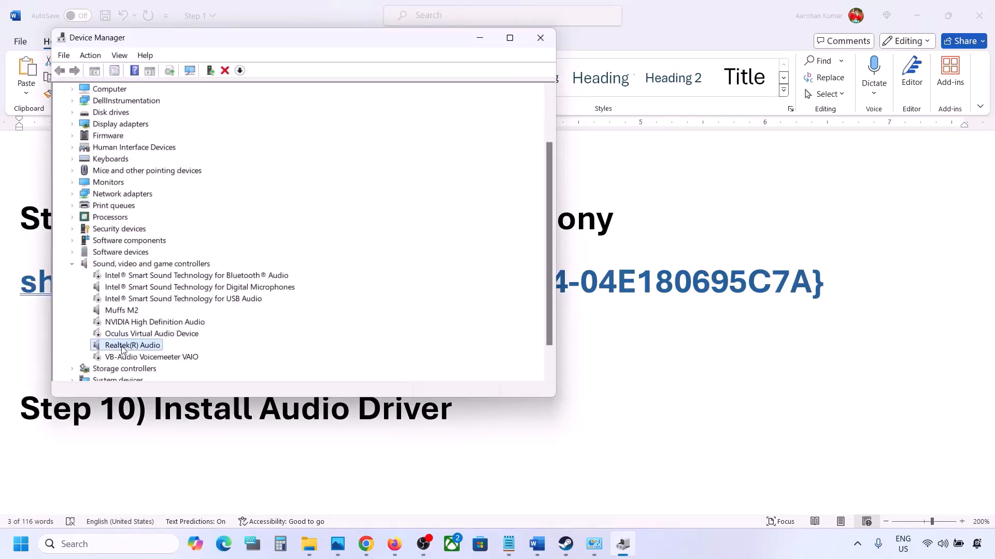
{"action": "right_click", "coordinate": [122, 347]}
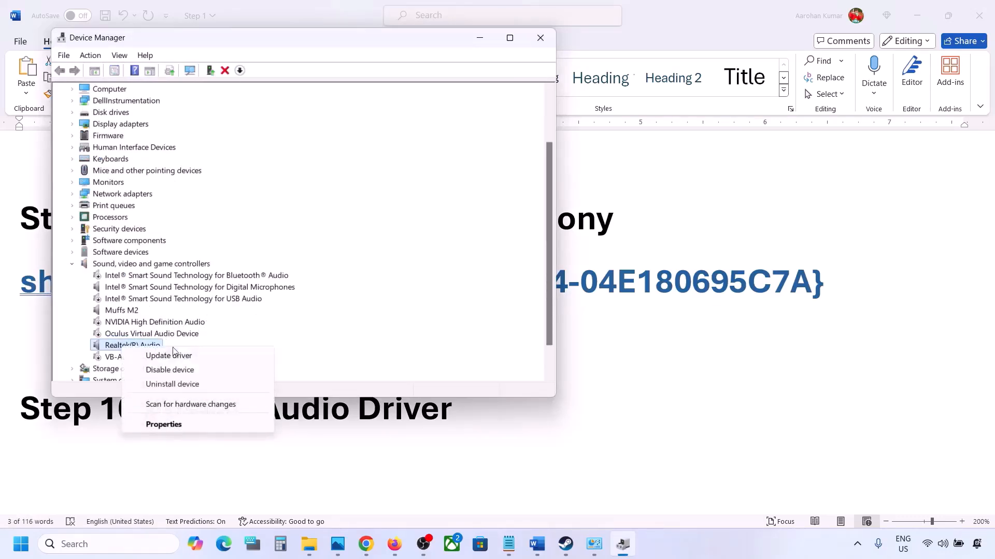
{"action": "left_click", "coordinate": [190, 358]}
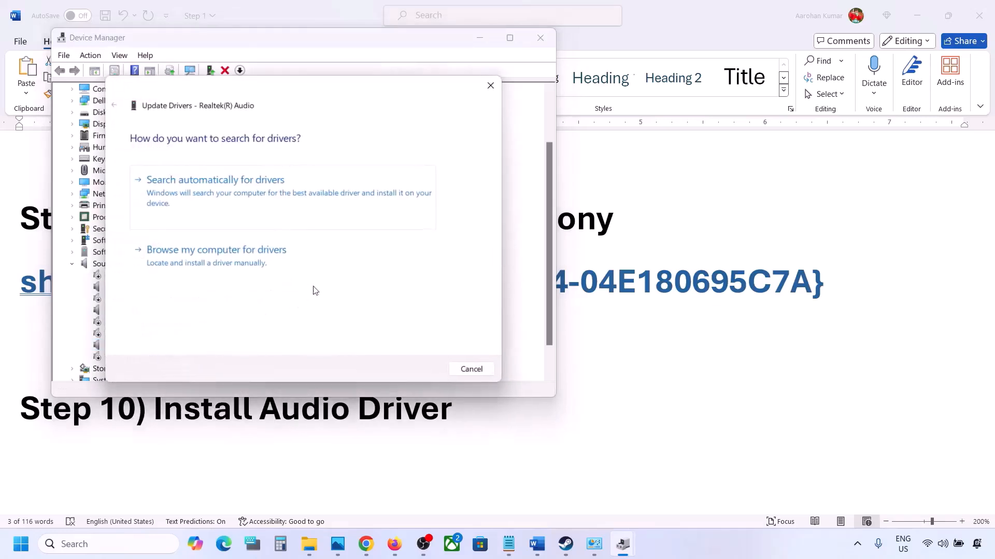
{"action": "left_click", "coordinate": [235, 264]}
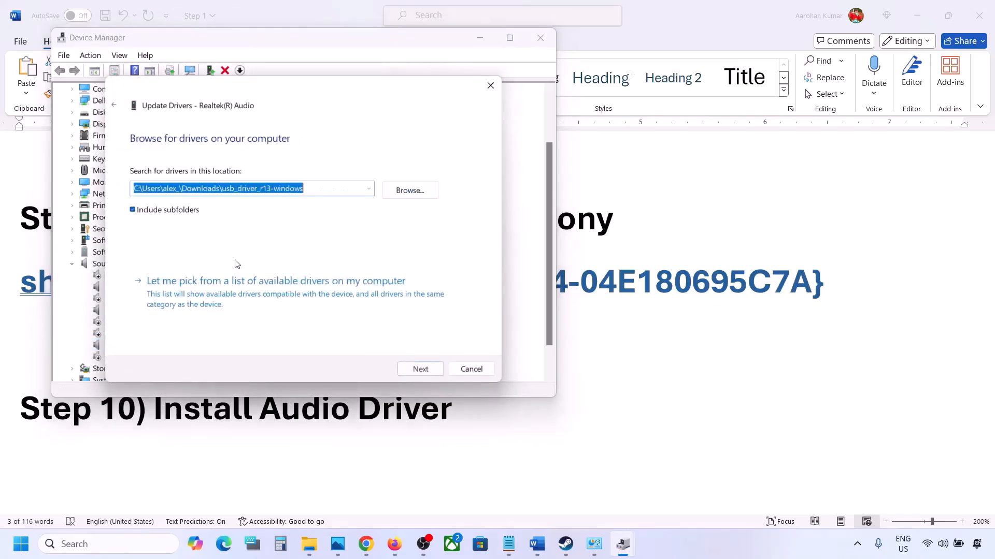
{"action": "left_click", "coordinate": [205, 299]}
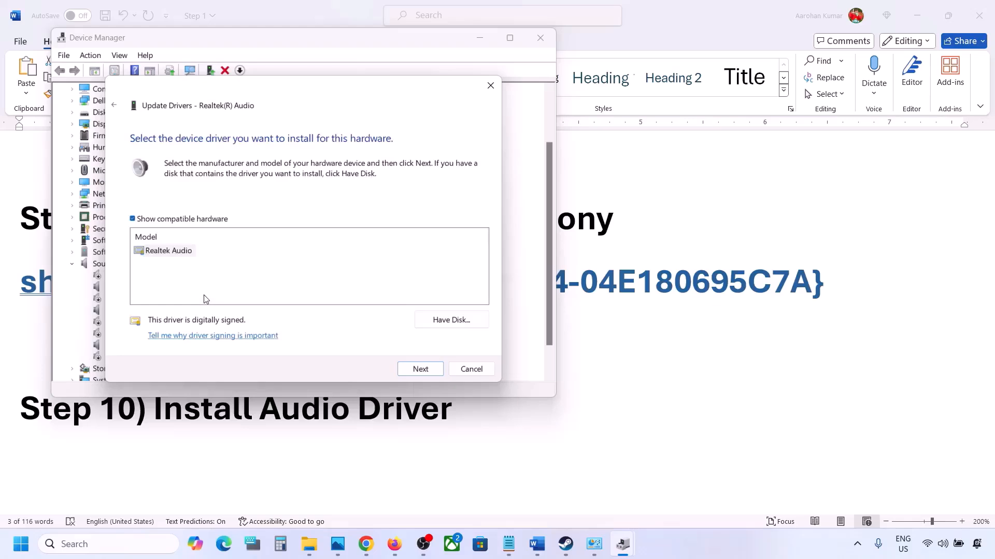
Select the Realtek Audio driver model, cancel the driver update without installing, and close Device Manager.
{"action": "left_click", "coordinate": [160, 251]}
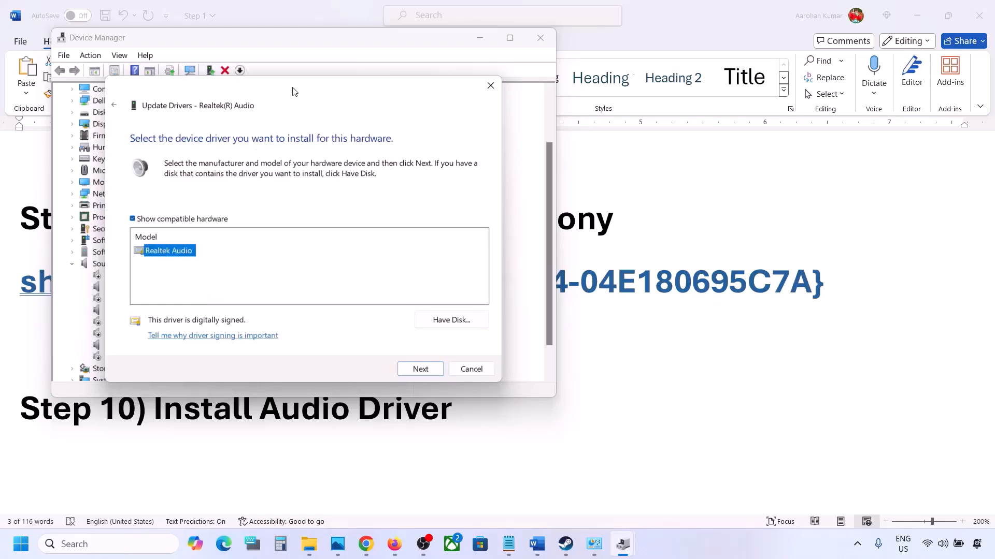
{"action": "left_click_drag", "start_coordinate": [292, 91], "coordinate": [408, 73]}
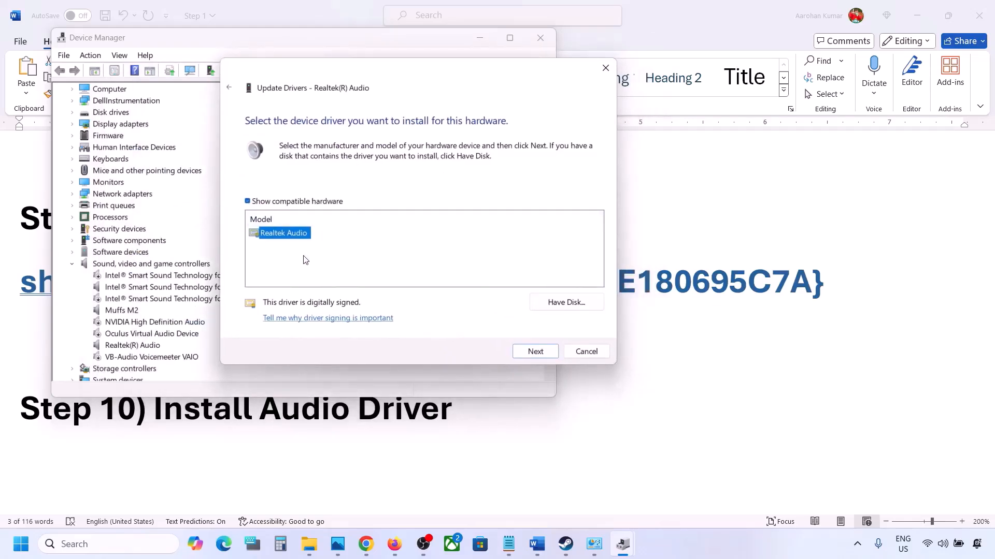
{"action": "left_click", "coordinate": [577, 356]}
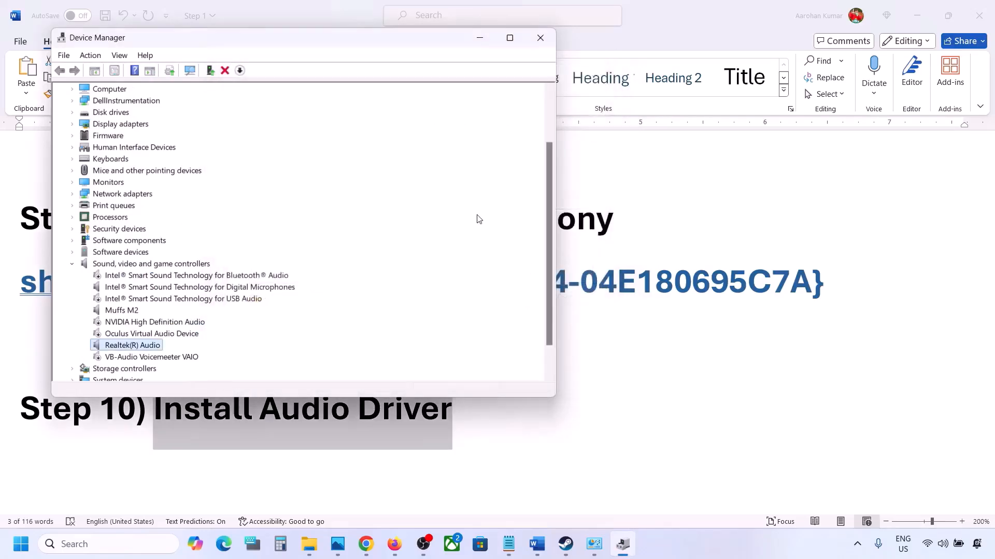
{"action": "left_click", "coordinate": [549, 36]}
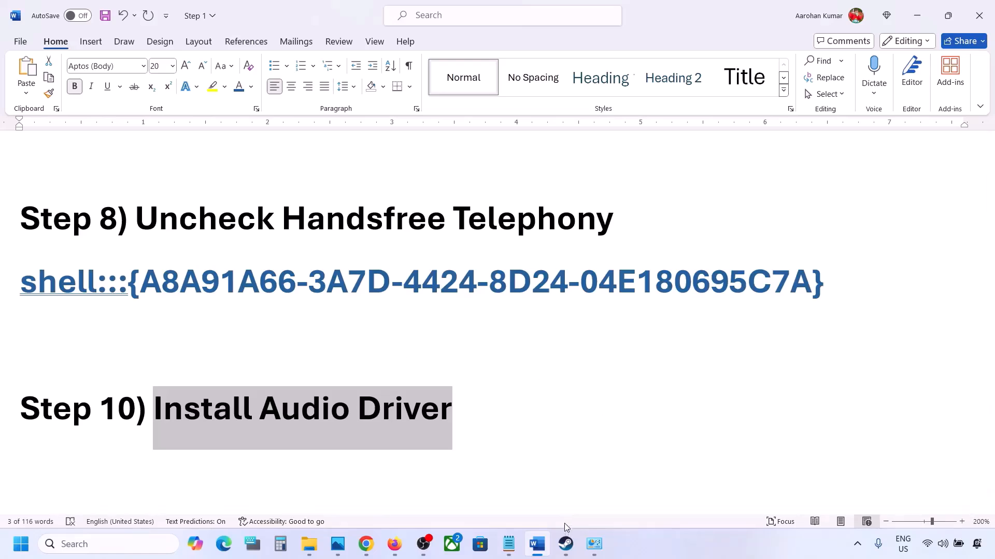
Check the file integrity verification option in the Steam properties of The First Berserker: Khazan Demo and close them.
{"action": "scroll", "coordinate": [570, 398], "scroll_direction": "up", "scroll_amount": 3}
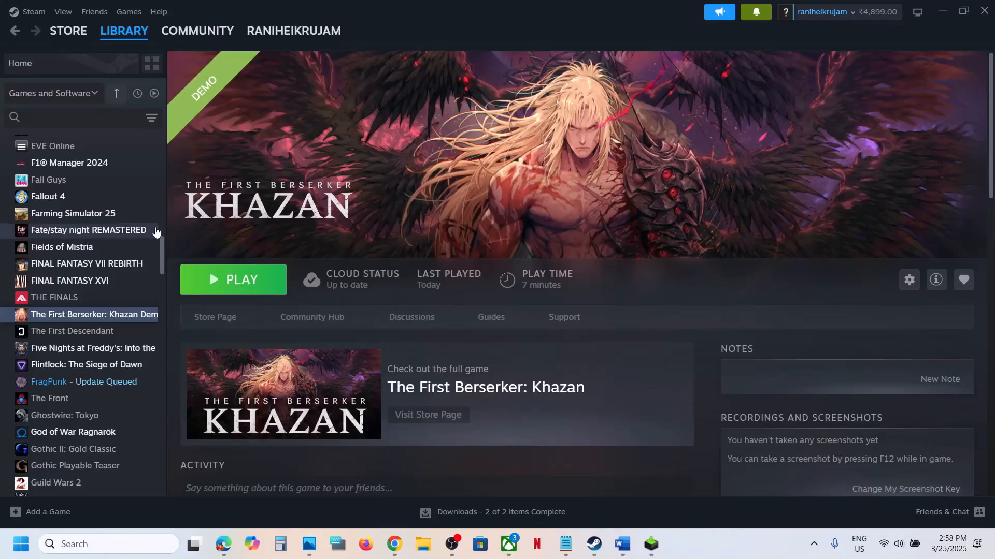
{"action": "right_click", "coordinate": [98, 315]}
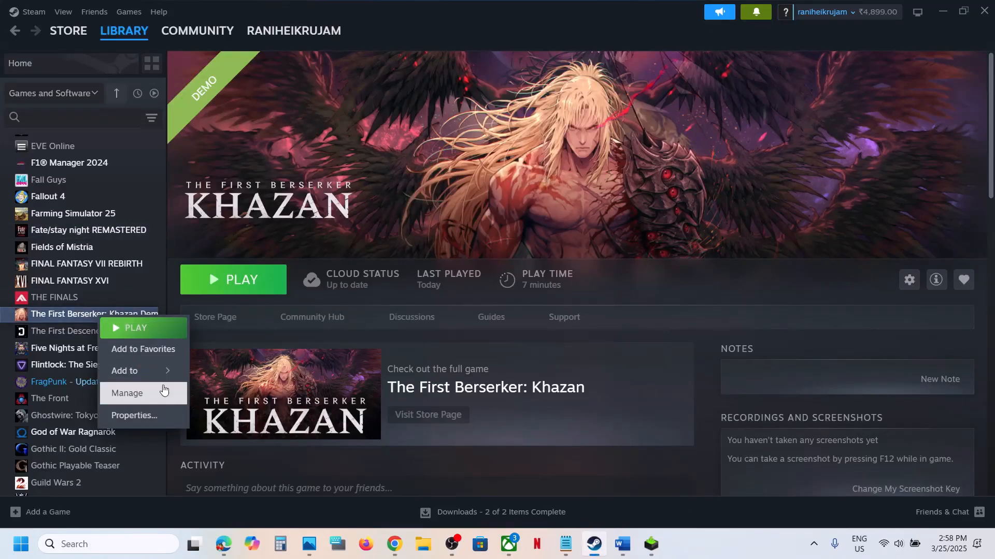
{"action": "left_click", "coordinate": [136, 415]}
{"action": "left_click", "coordinate": [258, 213]}
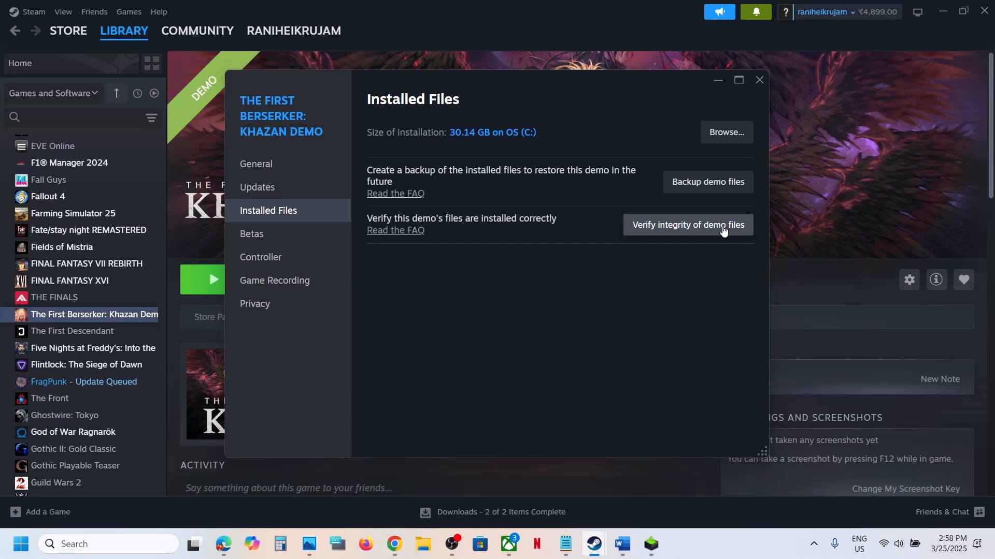
{"action": "left_click", "coordinate": [758, 81]}
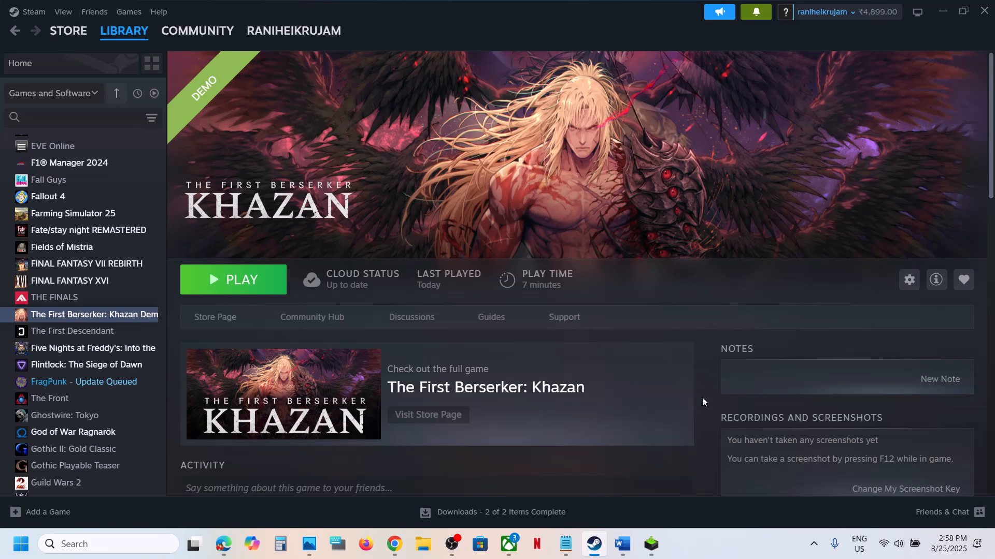
{"action": "left_click", "coordinate": [716, 553]}
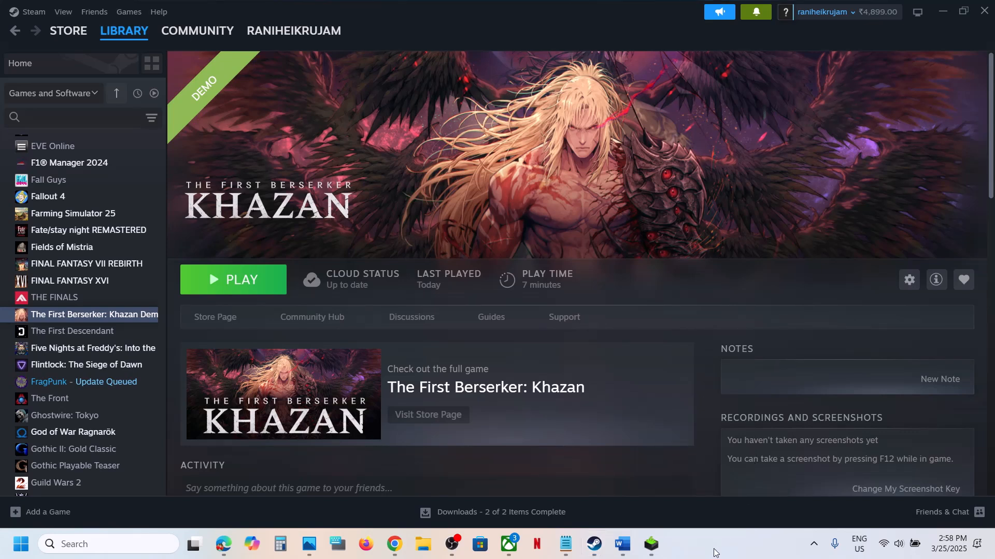